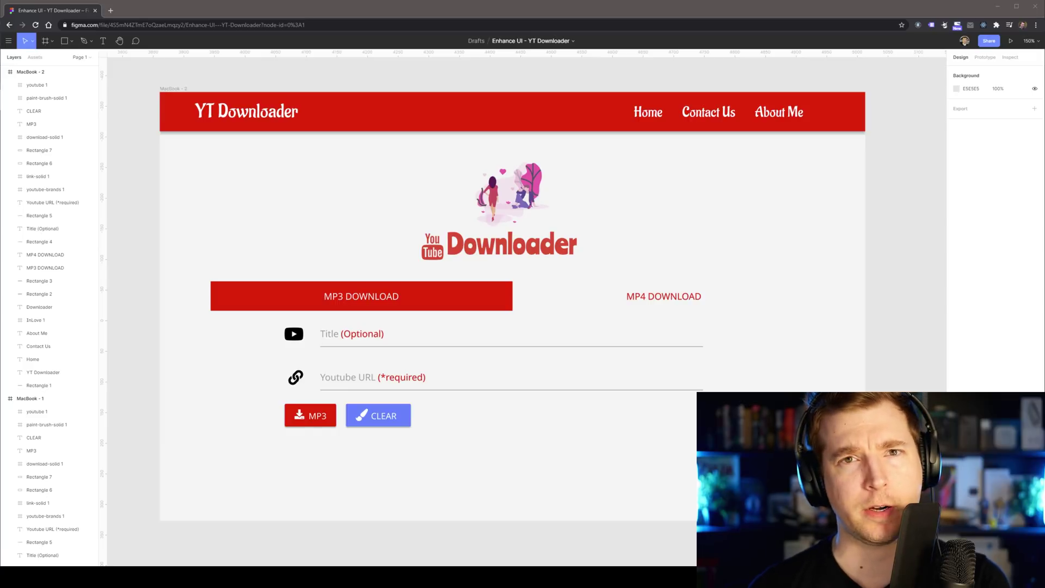
- Change the header bar's fill to white, FFFFFF, on the MacBook - 2 frame
key("ctrl+v")
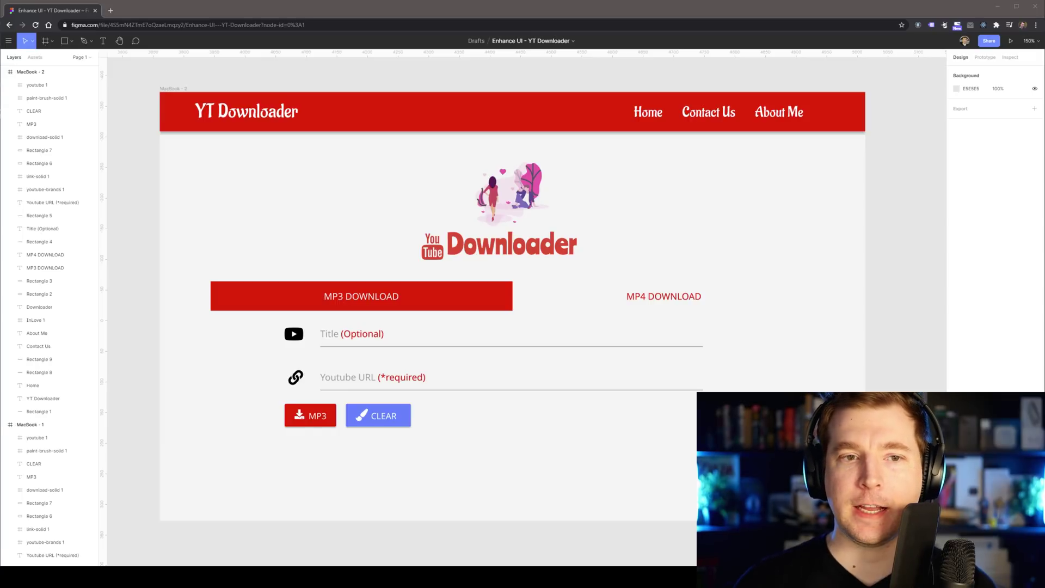
left_click(439, 115)
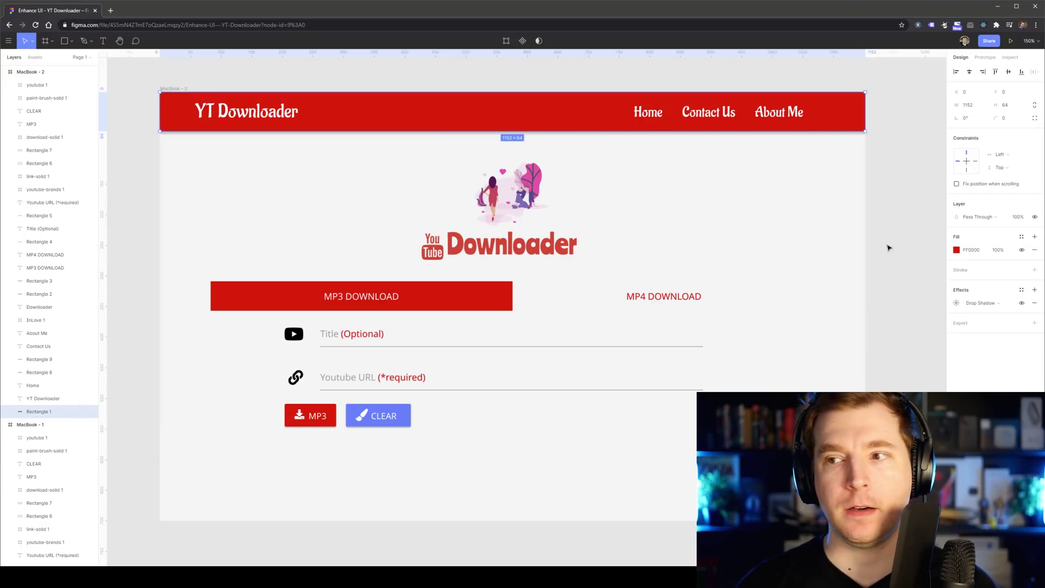
left_click(956, 250)
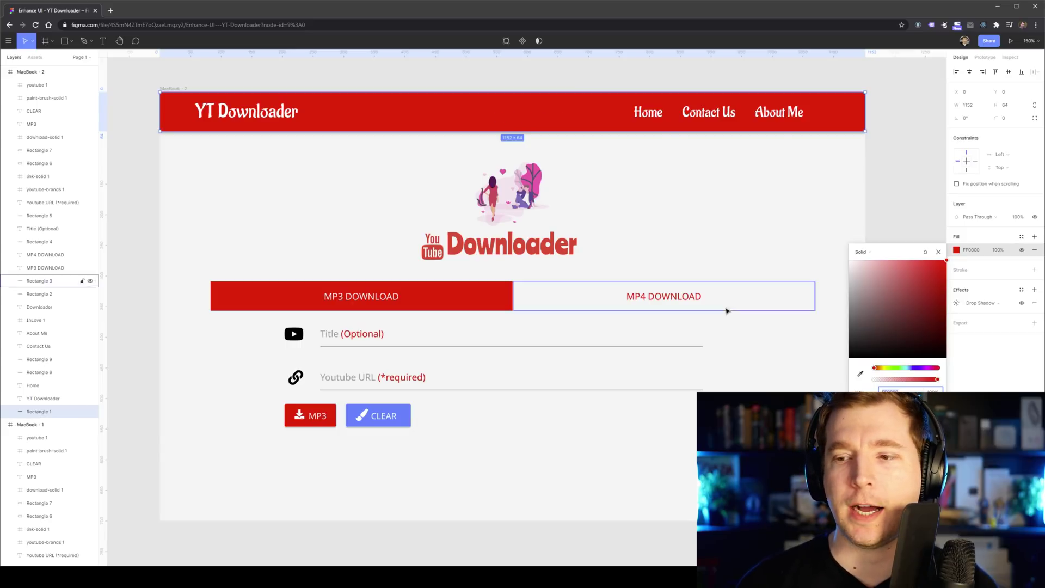
left_click(860, 374)
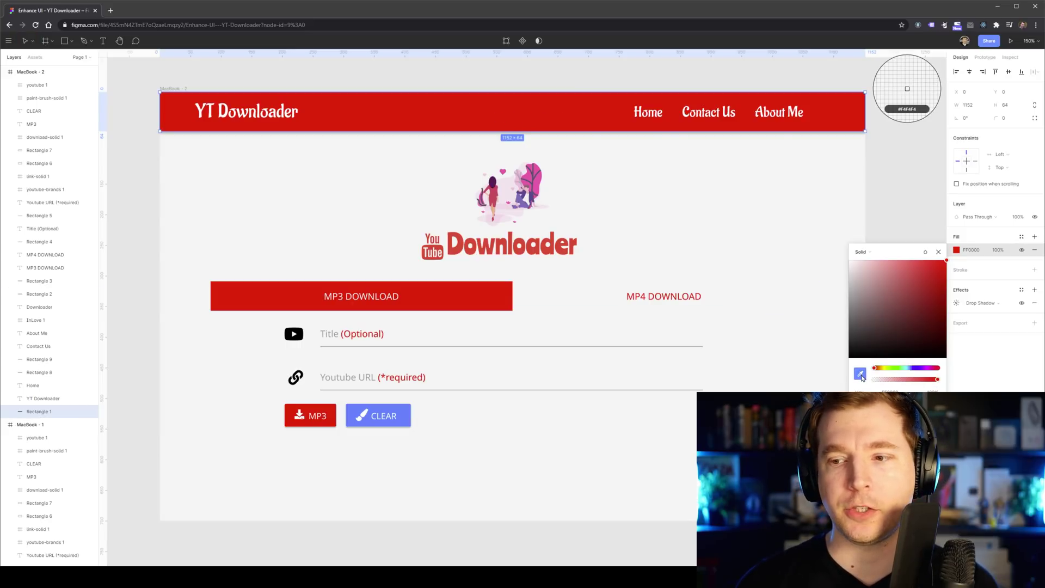
left_click(854, 273)
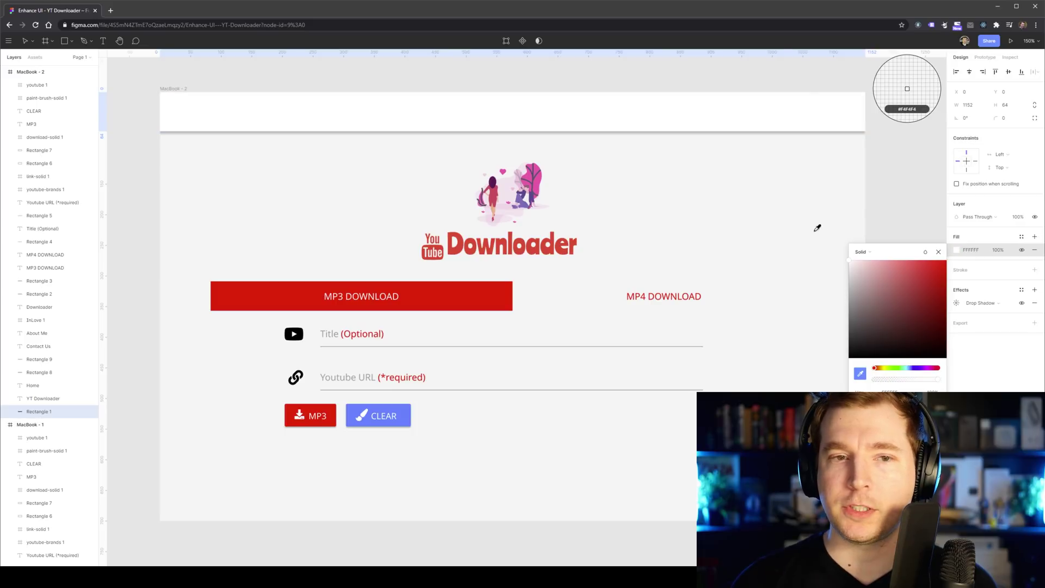
key("Escape")
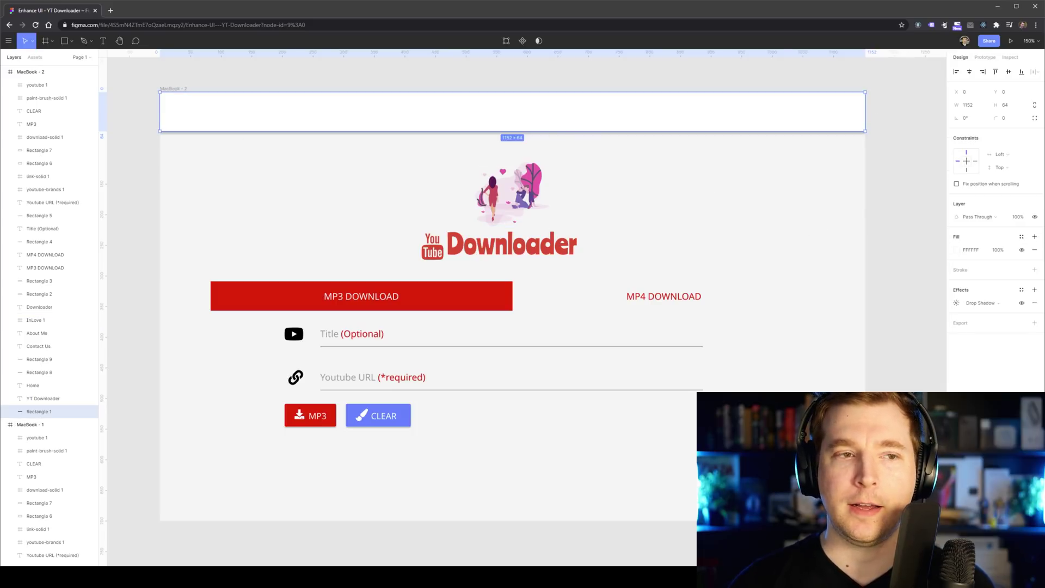
left_click(150, 123)
left_click(223, 113)
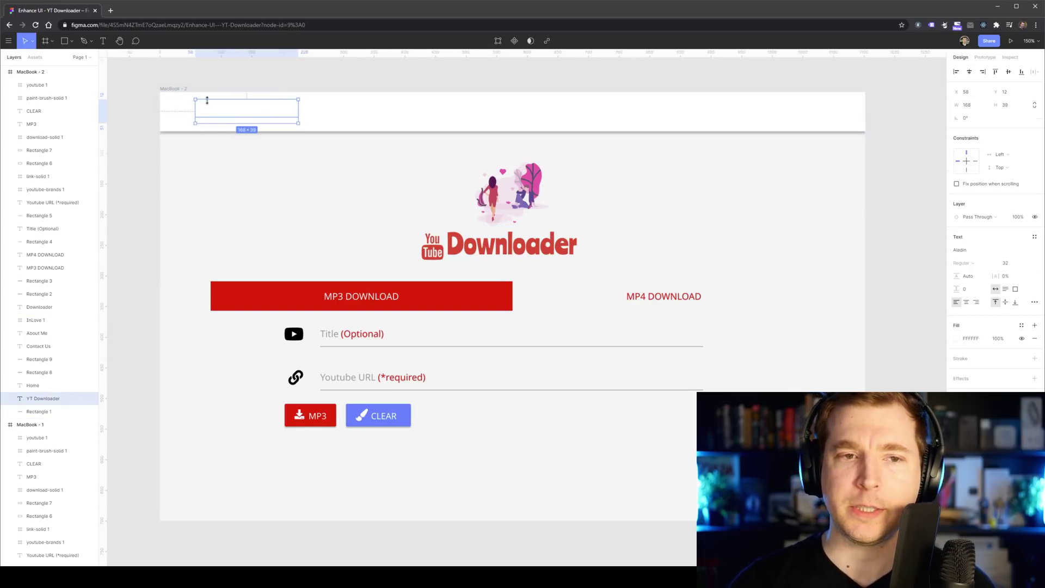
left_click(177, 100)
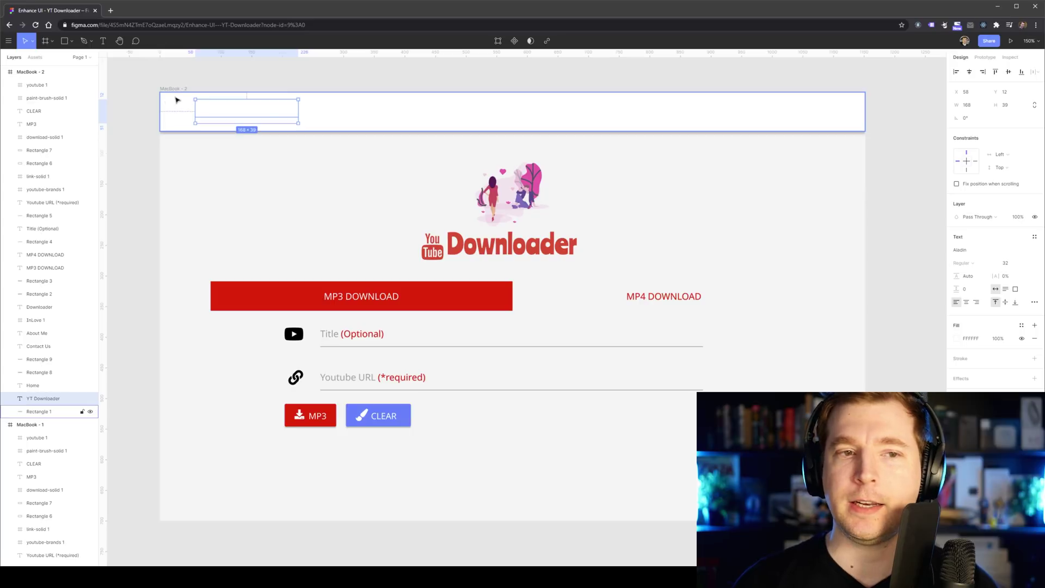
- Draw a 1152 × 4 strip along the header's upper edge and fill it with red sampled from the MP3 DOWNLOAD tab
left_click(64, 41)
left_click_drag(159, 92, 867, 94)
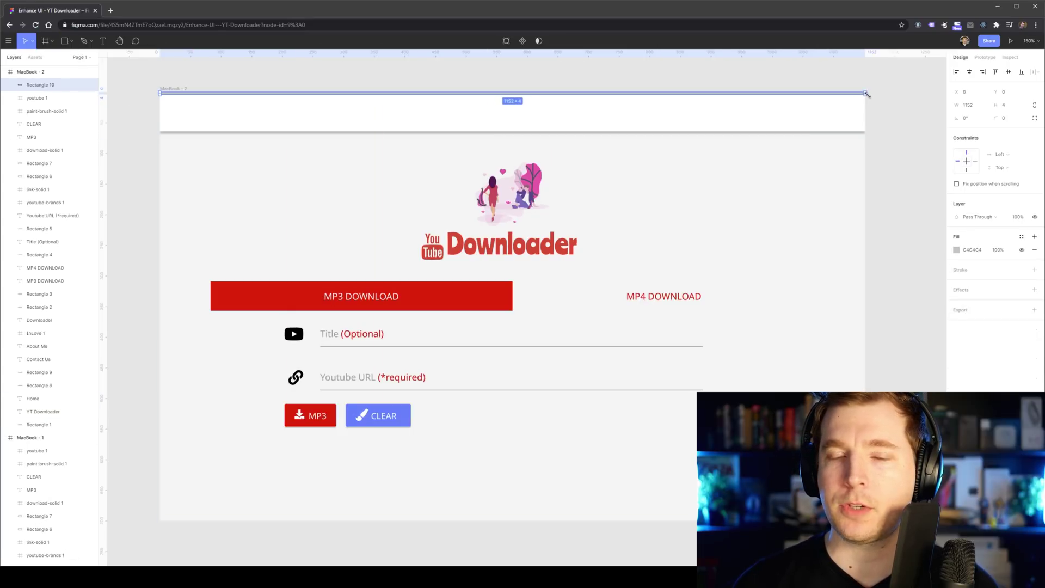
left_click(956, 249)
left_click(859, 373)
left_click(482, 296)
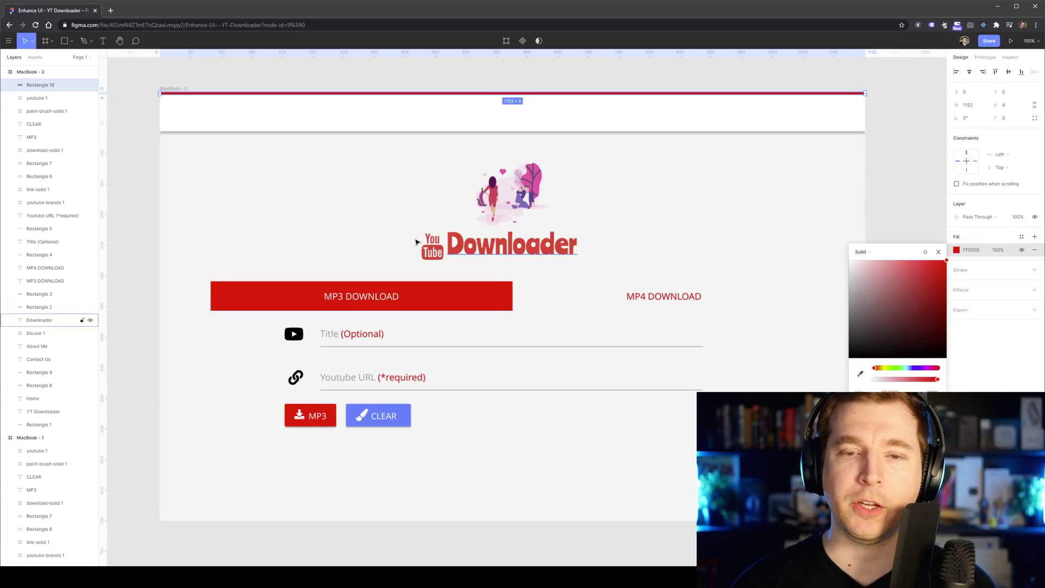
left_click(390, 217)
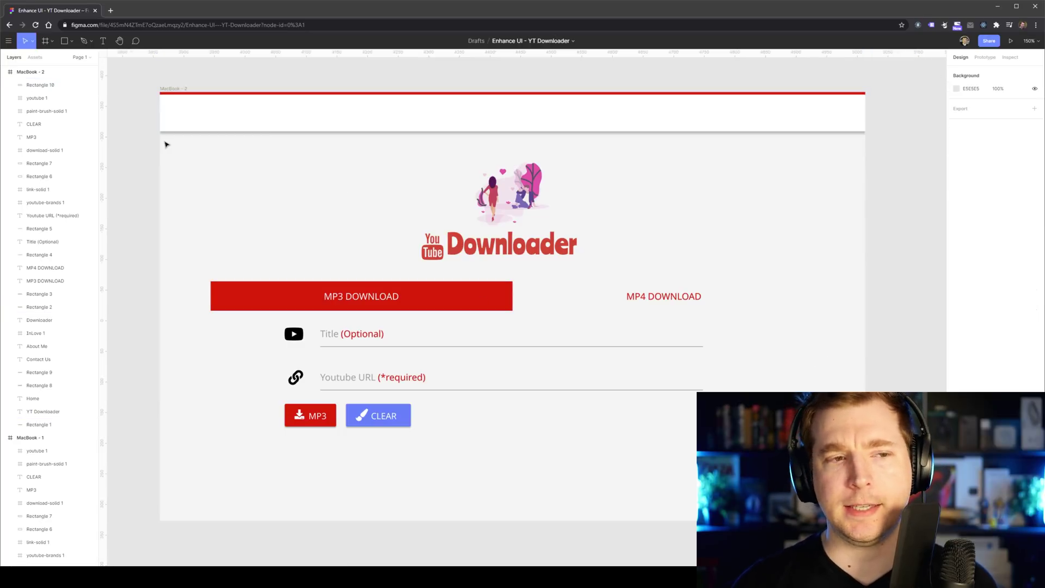
- Set the text fill of the YT Downloader title and the Home, Contact Us and About Me links to black, 000000
left_click(213, 116)
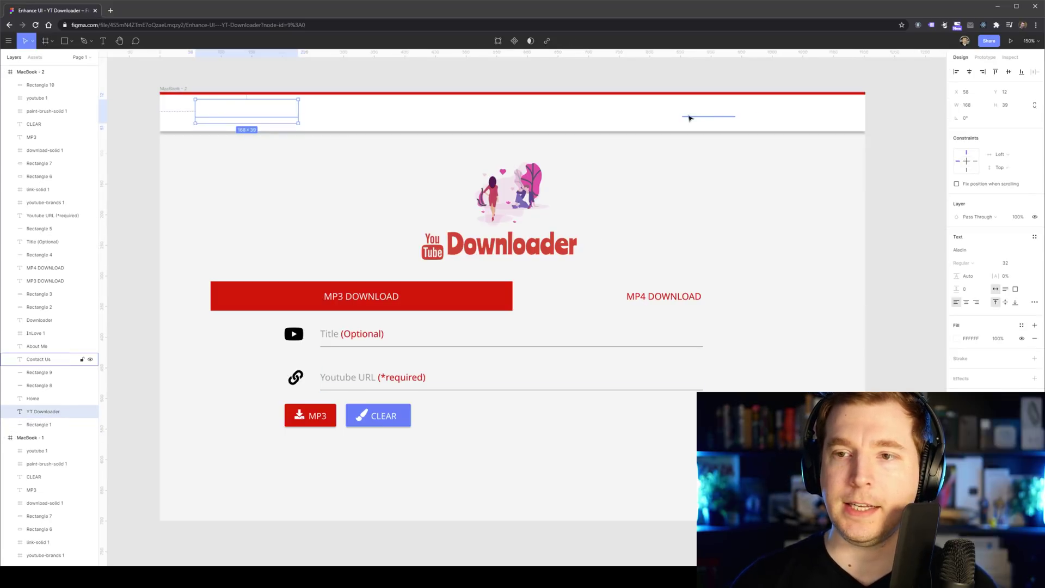
left_click(718, 117, "shift")
left_click(769, 115, "shift")
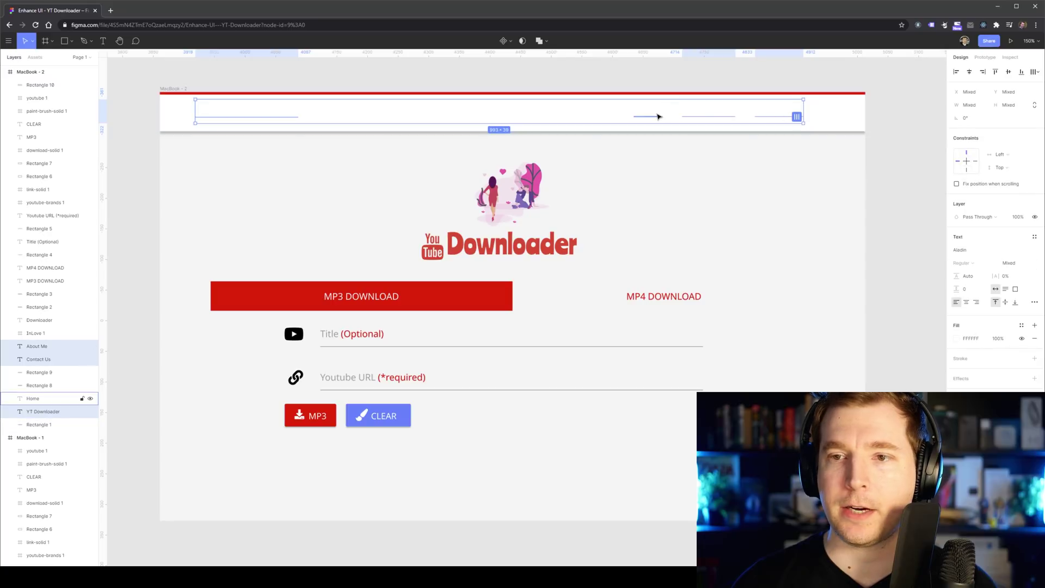
left_click(653, 116, "shift")
left_click(956, 338)
left_click(971, 337)
type("000000")
key("Return")
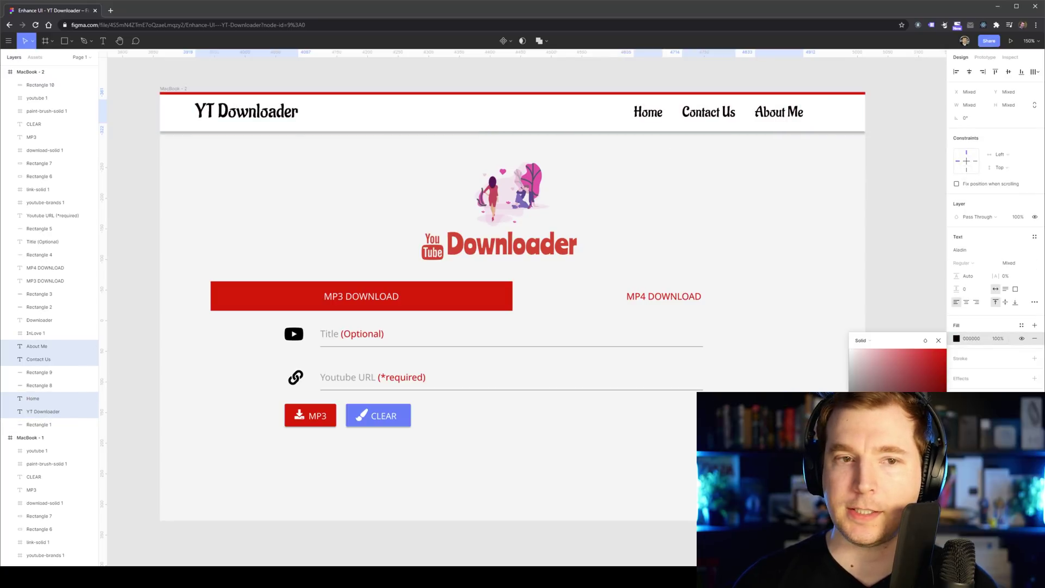
left_click(750, 215)
- Recolor the YT Downloader header title with the red sampled from the MP3 DOWNLOAD tab
left_click(289, 112)
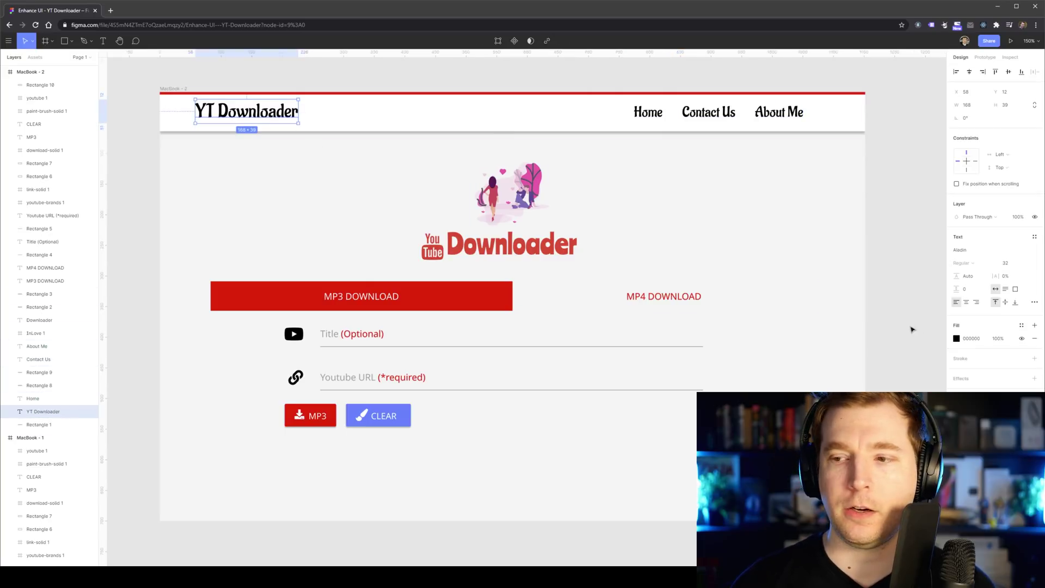
left_click(956, 338)
left_click(924, 340)
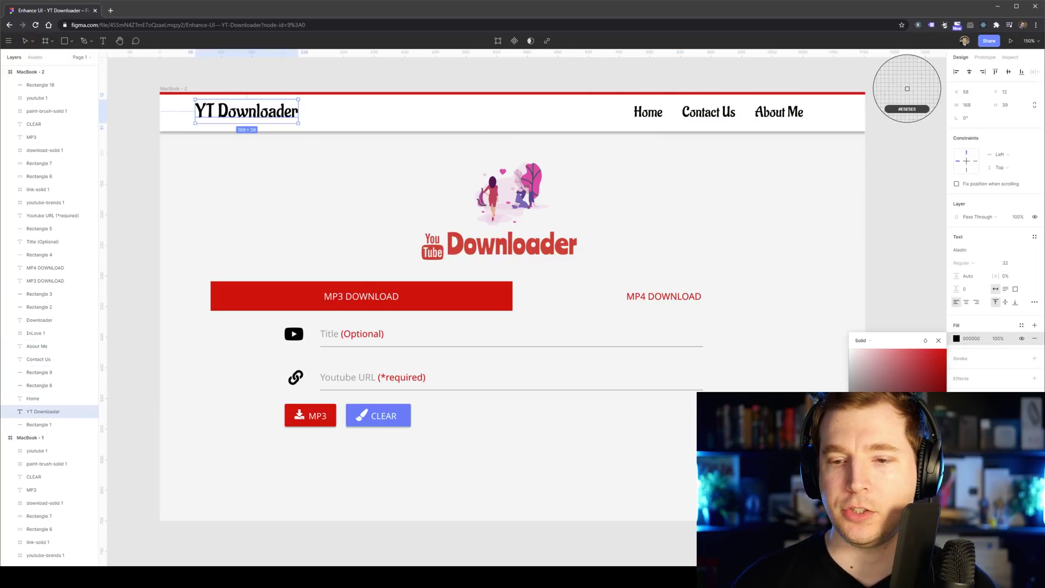
left_click(485, 289)
left_click(765, 178)
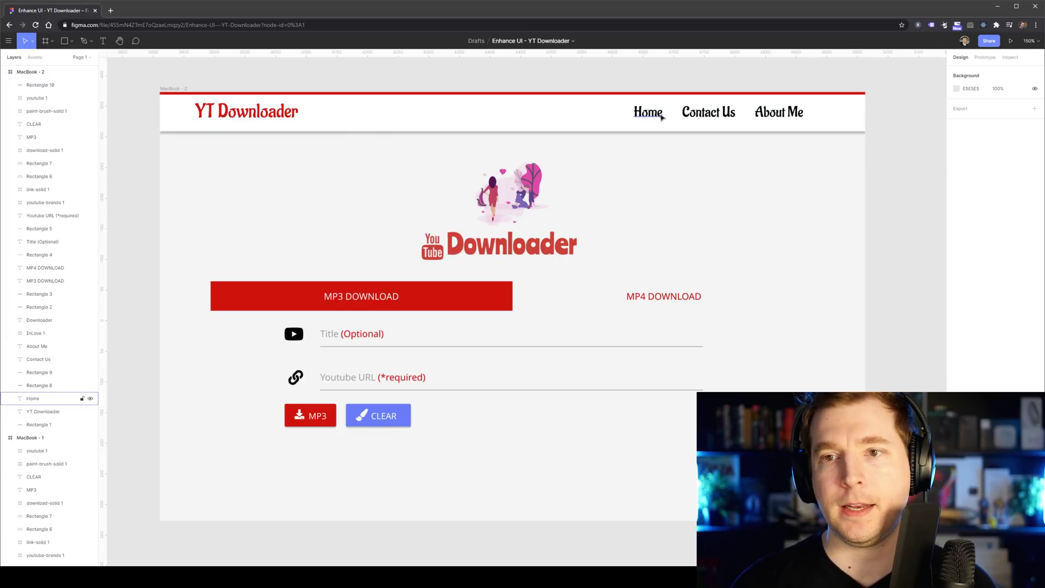
- Nudge the YT Downloader title vertically to line it up with the header's navigation links
left_click(263, 120)
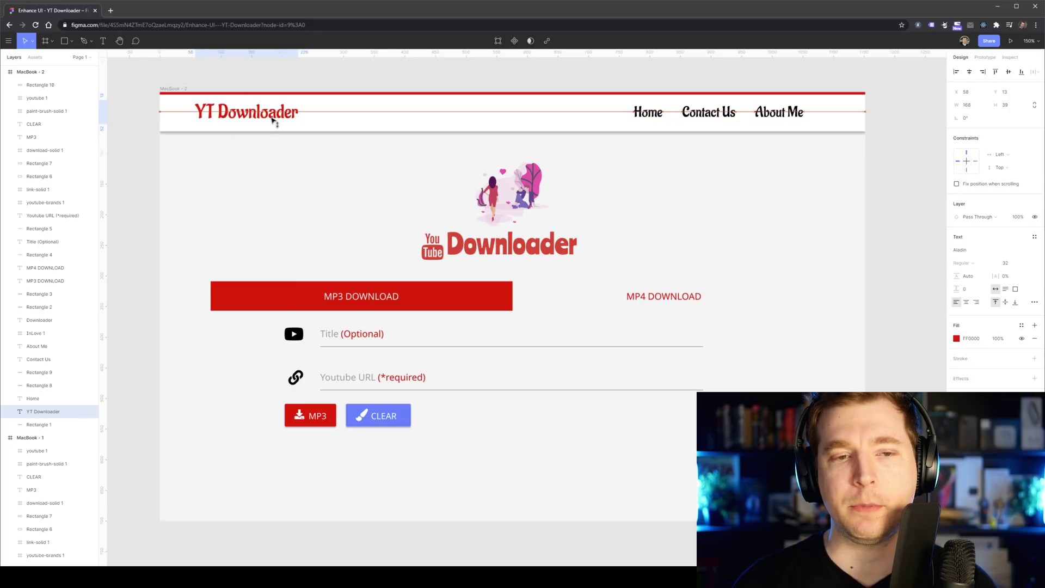
left_click(647, 112)
left_click(770, 113)
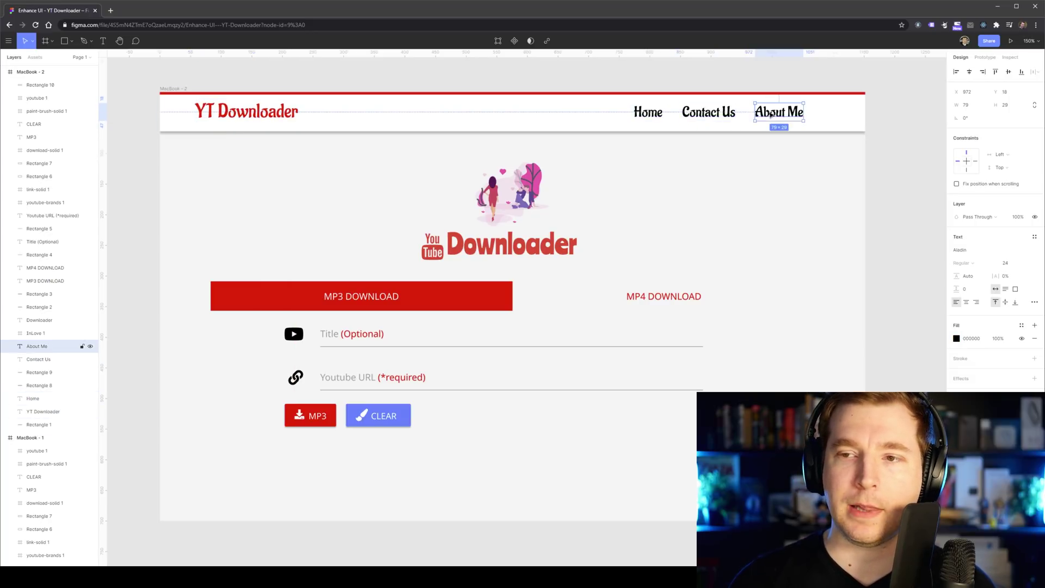
left_click(641, 226)
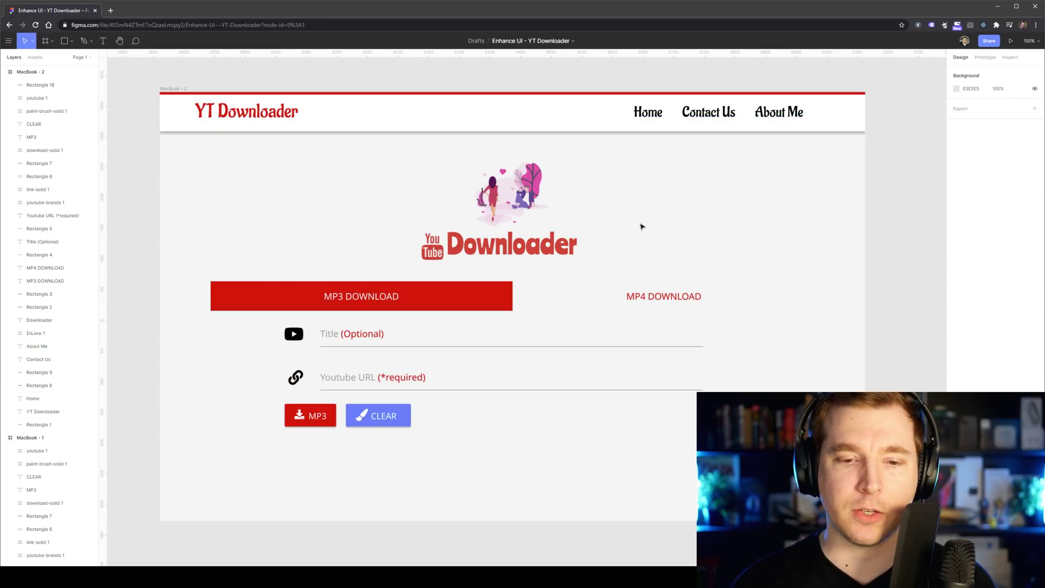
- Set the font size of the Home, Contact Us and About Me links to 18
left_click(648, 113)
left_click(725, 113, "shift")
left_click(777, 113, "shift")
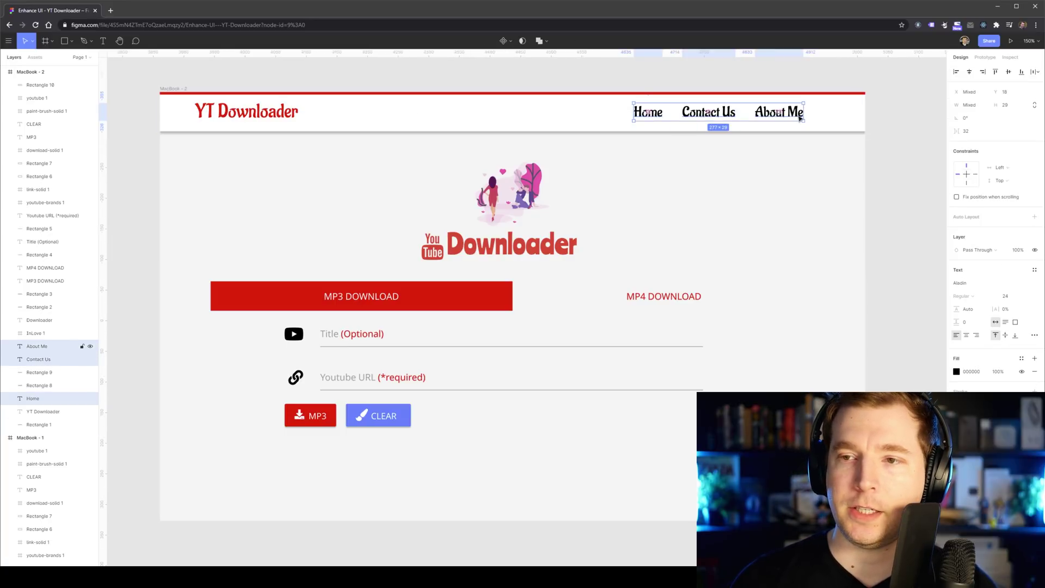
left_click(1027, 297)
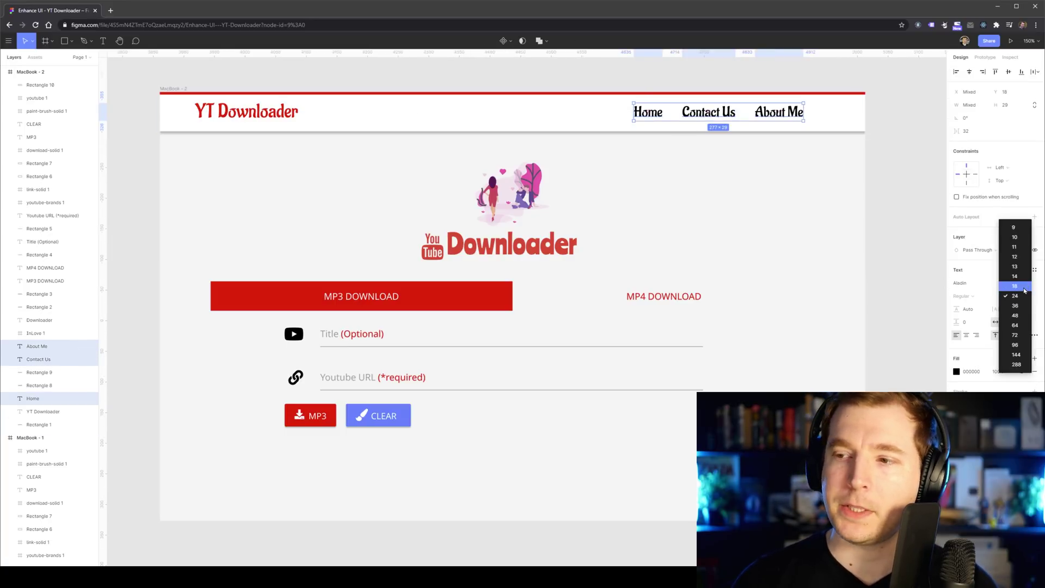
left_click(1024, 287)
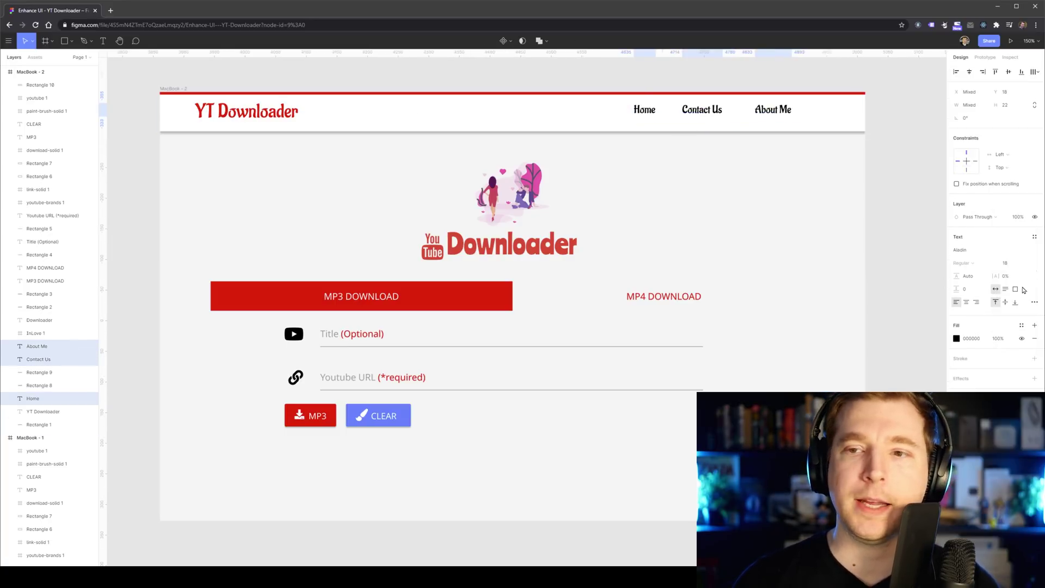
- Change the three navigation links' font to Roboto and centre them vertically in the header bar
left_click(974, 253)
type("Ro")
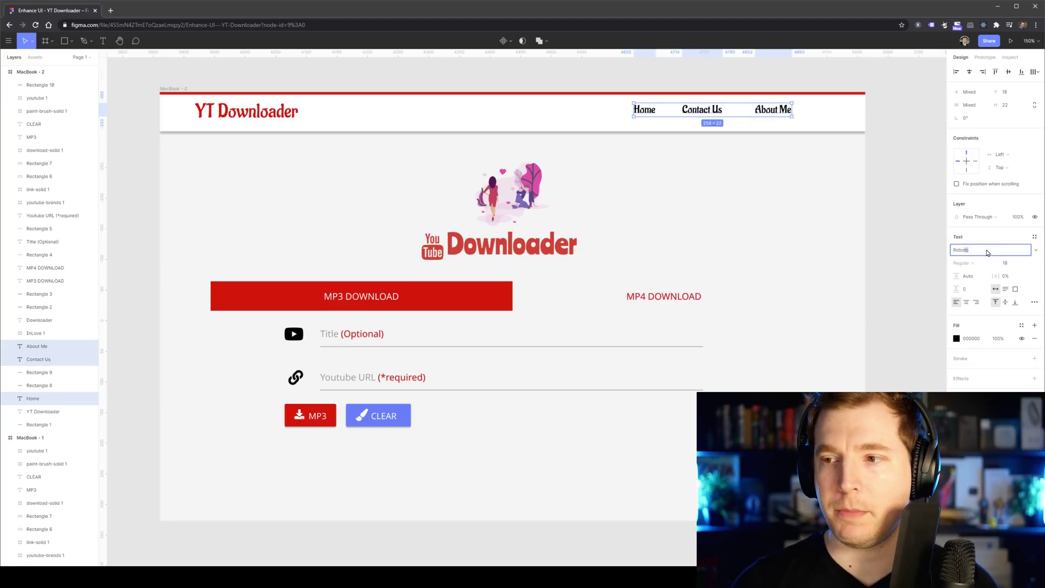
type("bo")
key("Return")
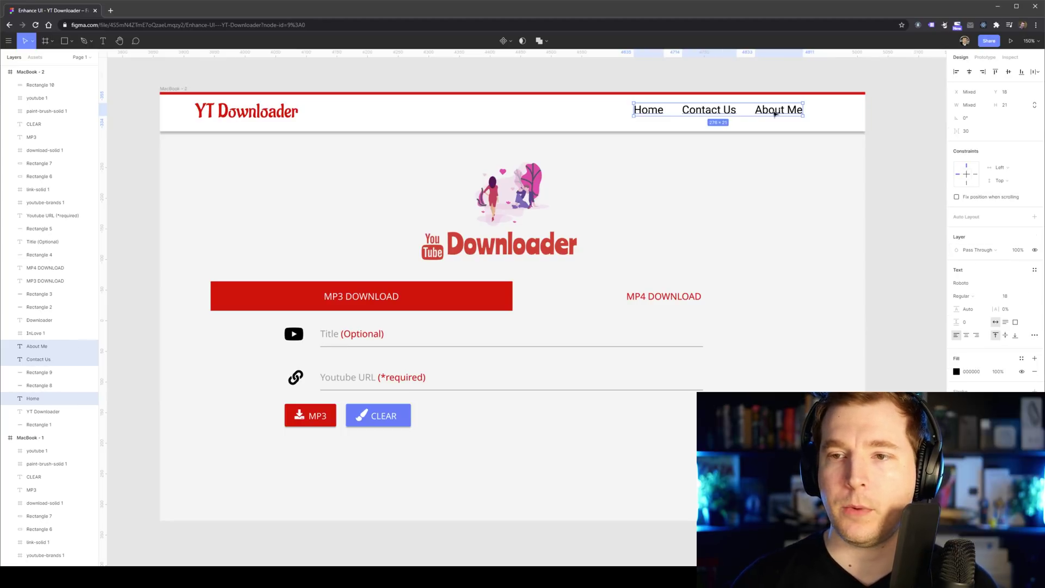
left_click(778, 190)
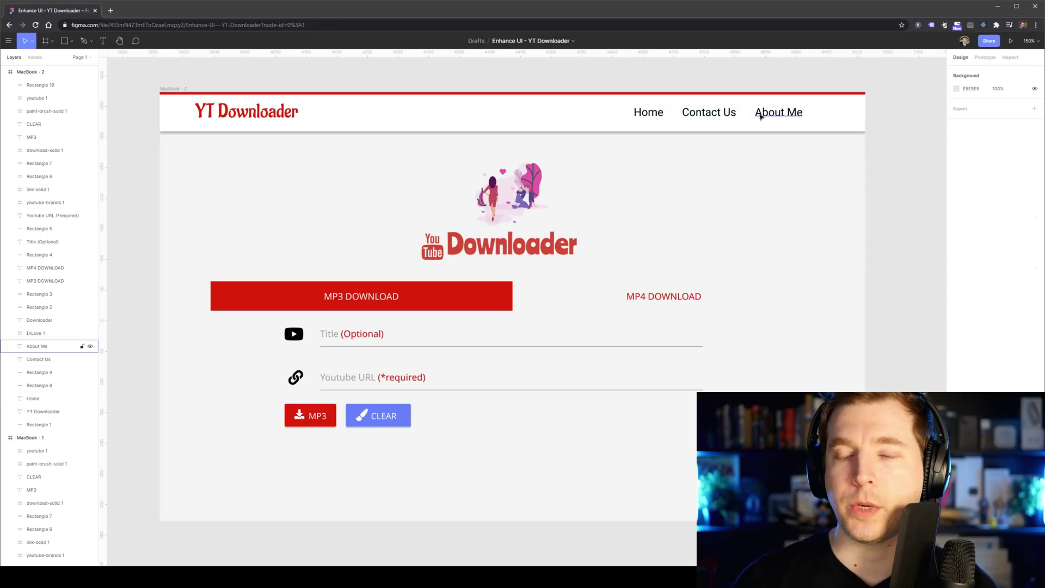
- Make the Home navigation link bold
left_click(657, 115)
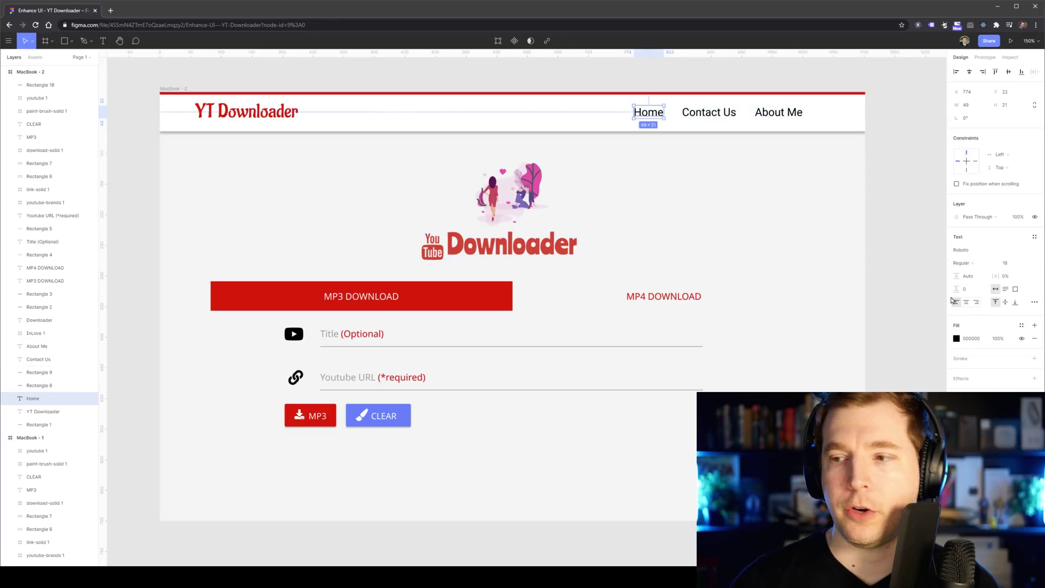
left_click(979, 266)
left_click(968, 282)
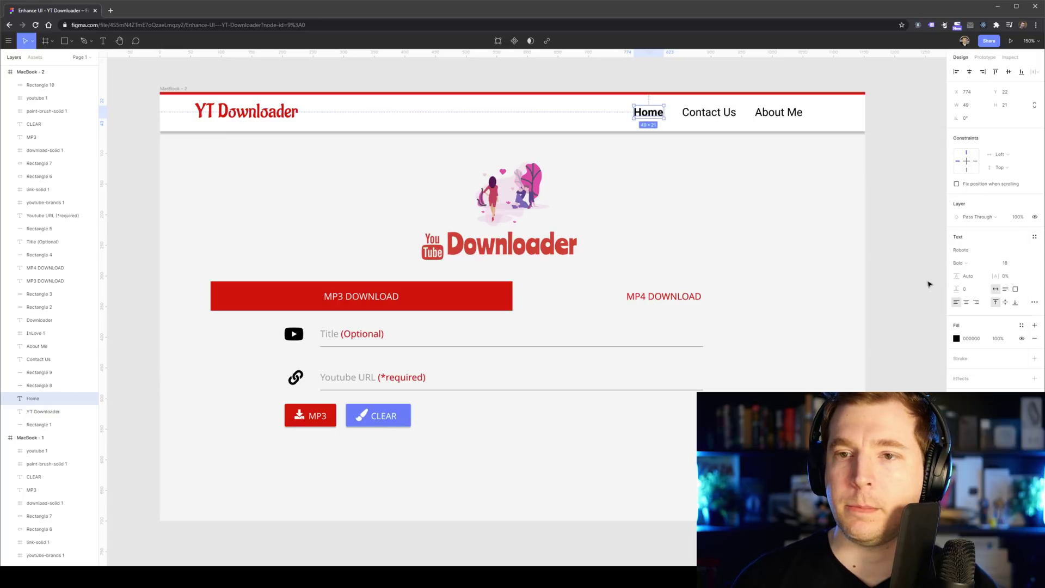
- Reduce the fill opacity of the Contact Us and About Me links to 70%
left_click(705, 115)
left_click(784, 116, "shift")
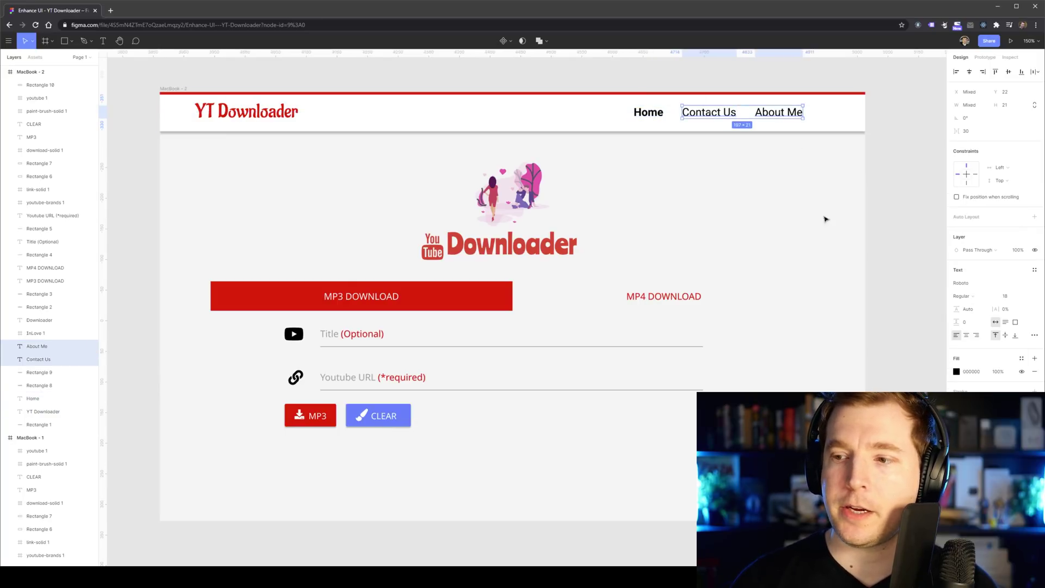
left_click(1004, 372)
type("70")
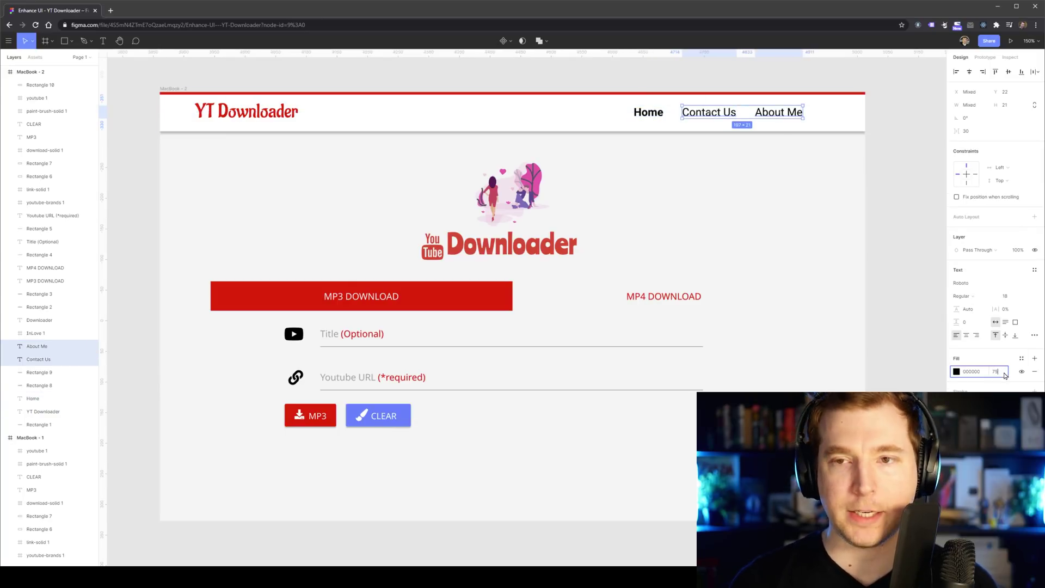
key("Return")
left_click(808, 206)
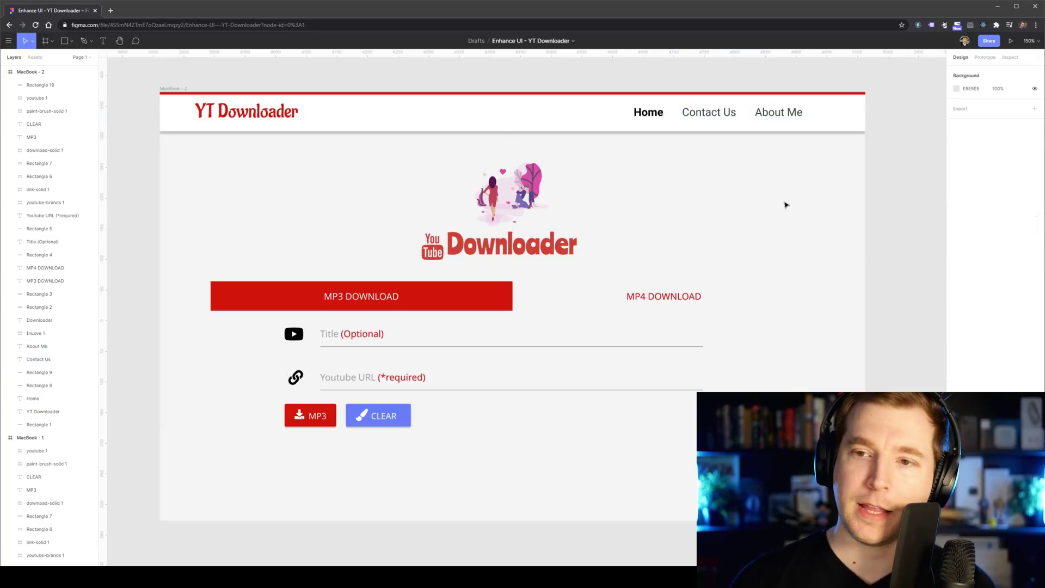
- Shift the YT Downloader title slightly left and down so it lines up with the navigation links
left_click_drag(253, 115, 249, 115)
left_click(620, 172)
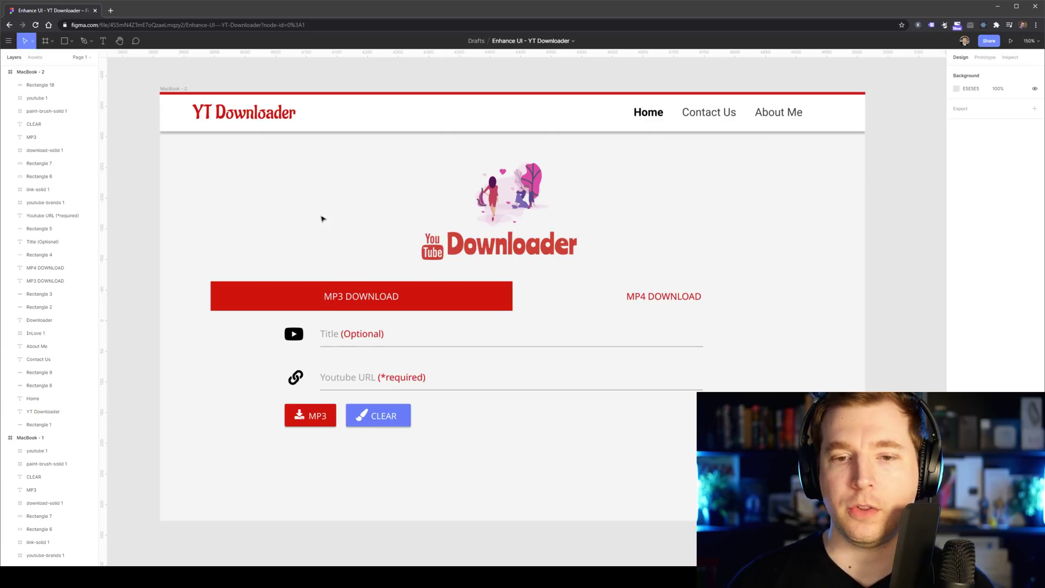
- Soften the white header bar's drop shadow by setting its blur to 12, Y offset to 0 and opacity to 15%
left_click(412, 116)
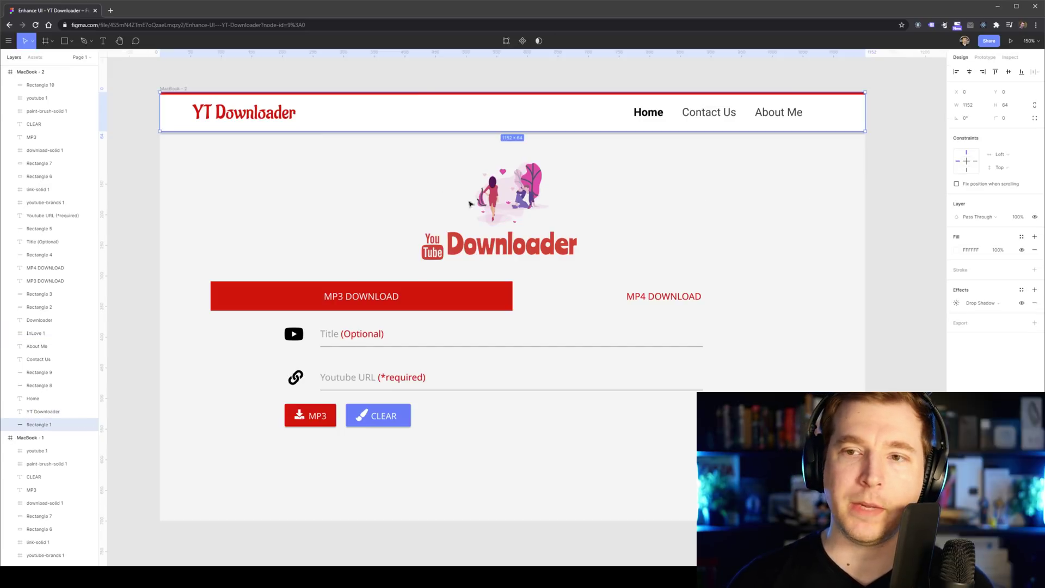
left_click(771, 197)
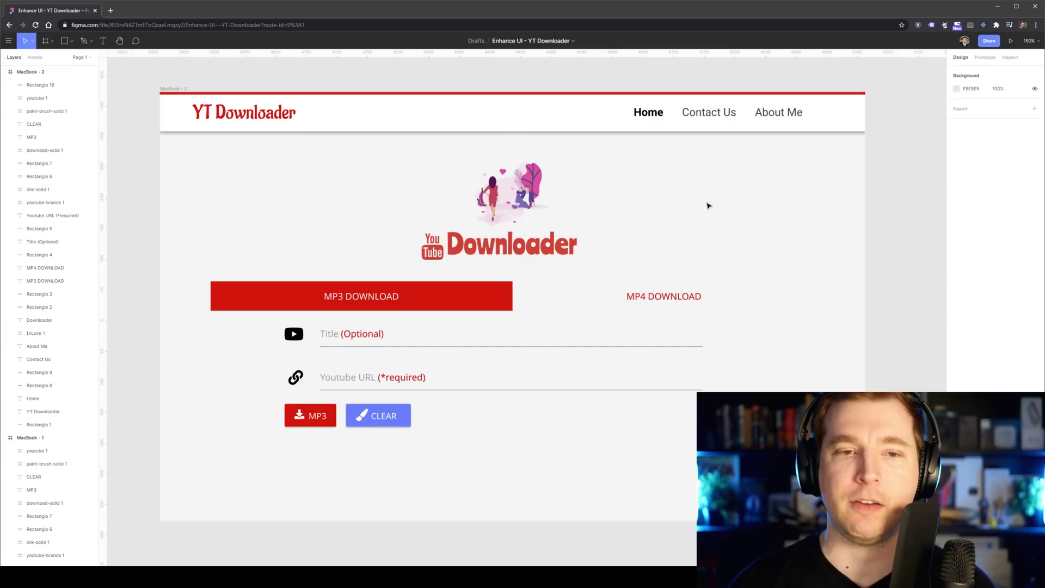
left_click(538, 125)
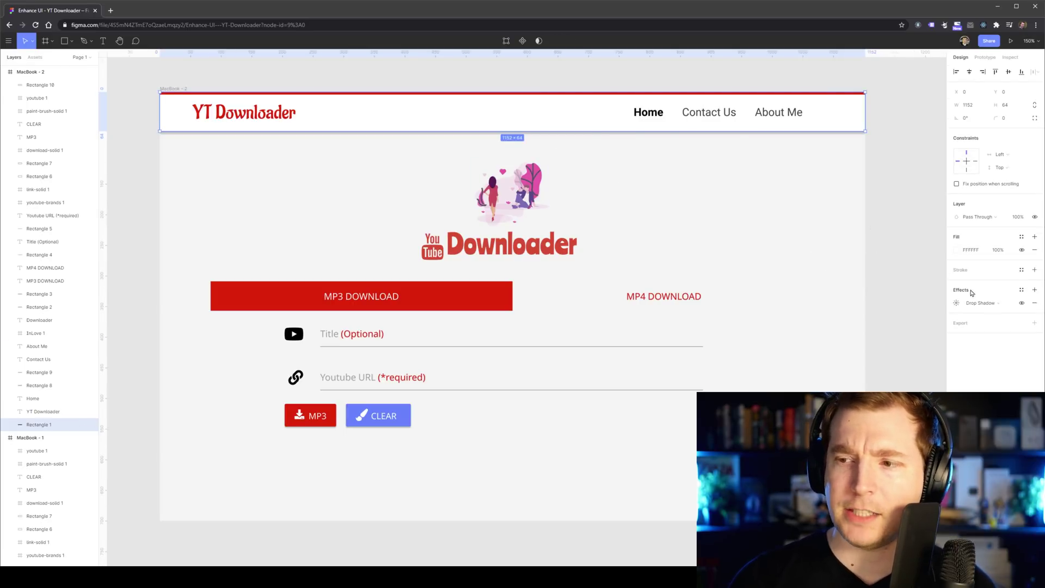
left_click(954, 304)
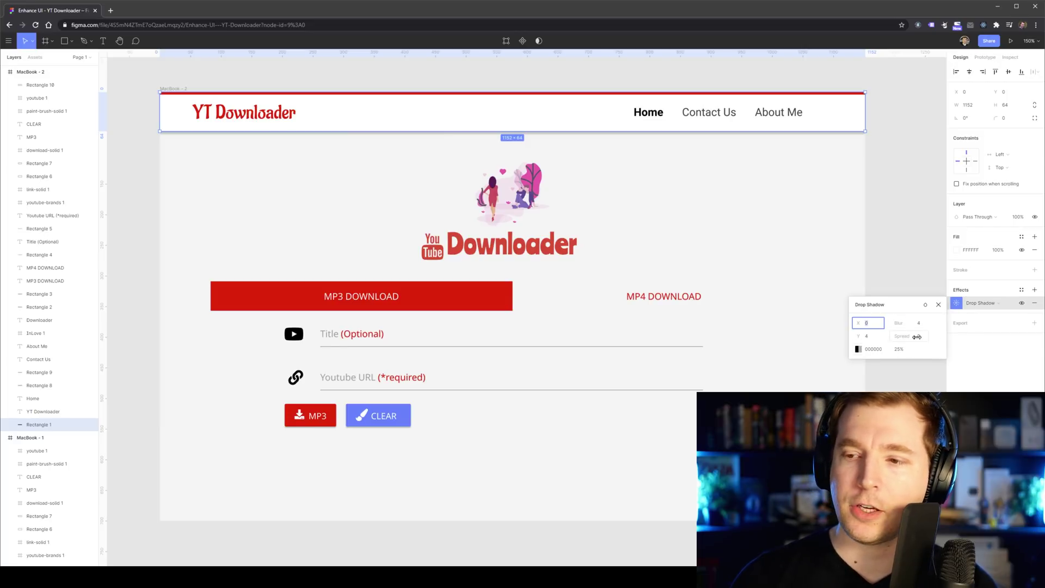
left_click(921, 323)
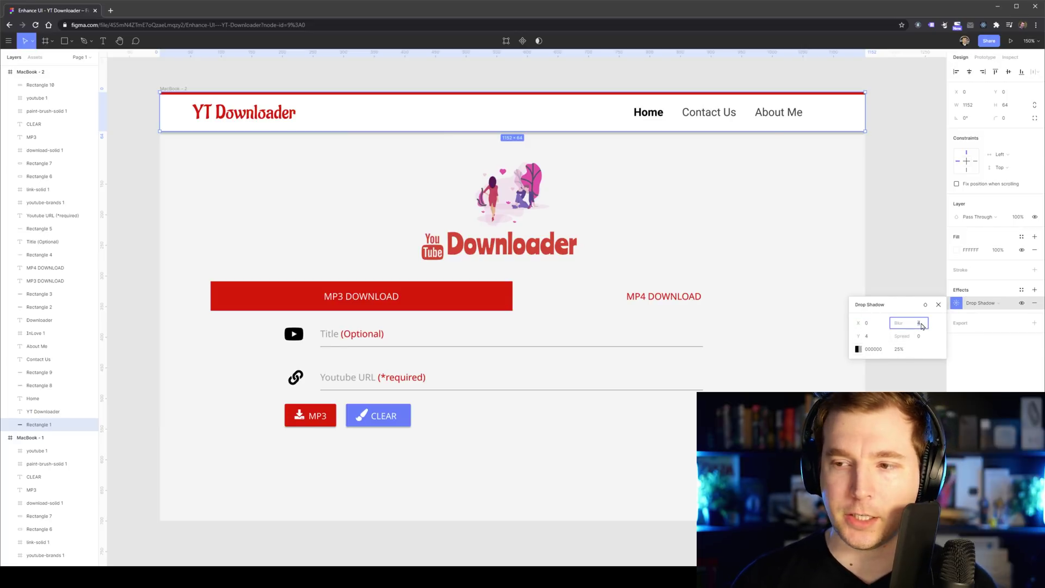
type("12")
key("Return")
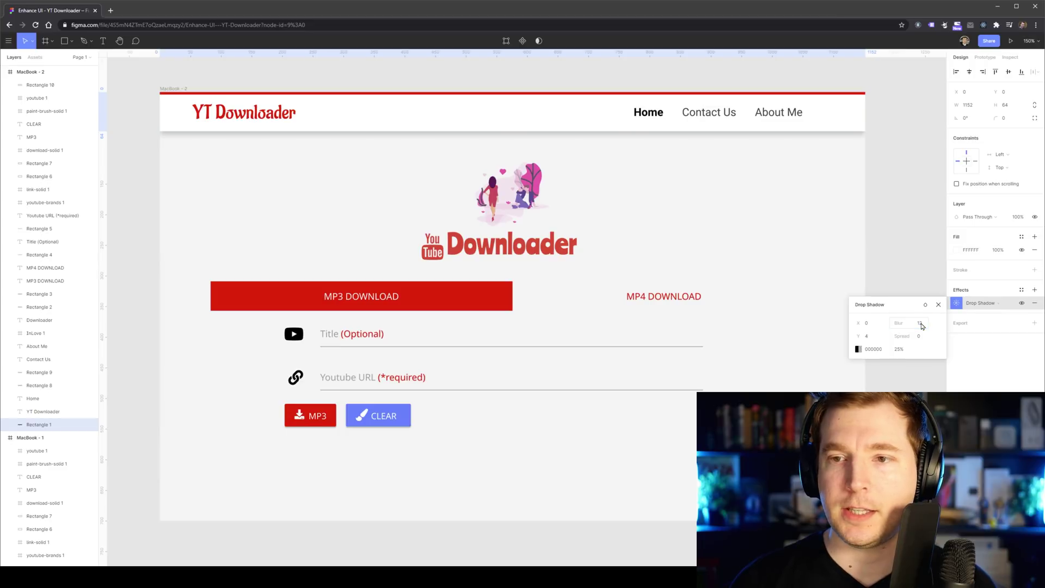
left_click(871, 339)
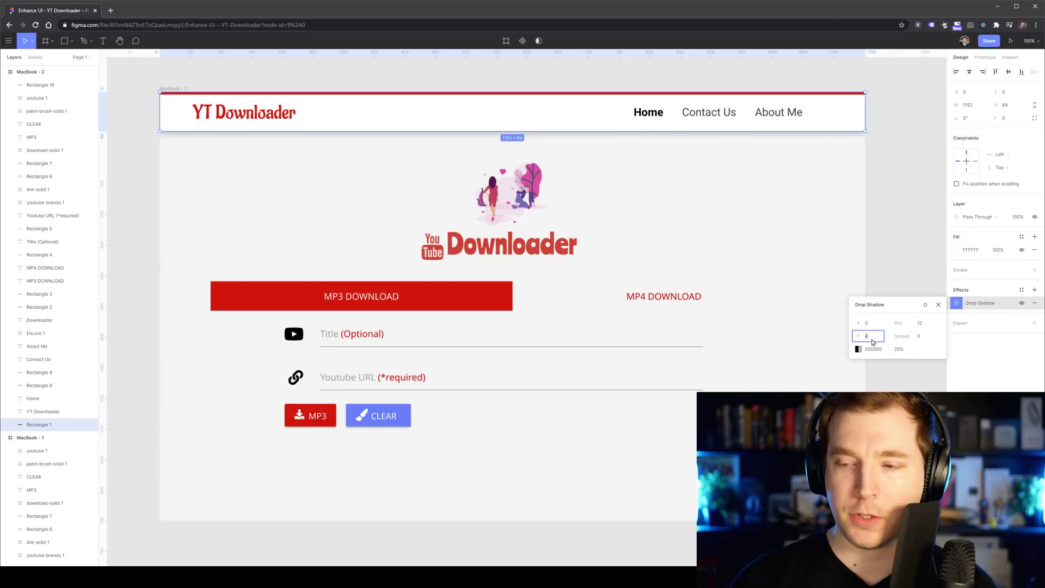
type("0")
key("Return")
left_click(898, 348)
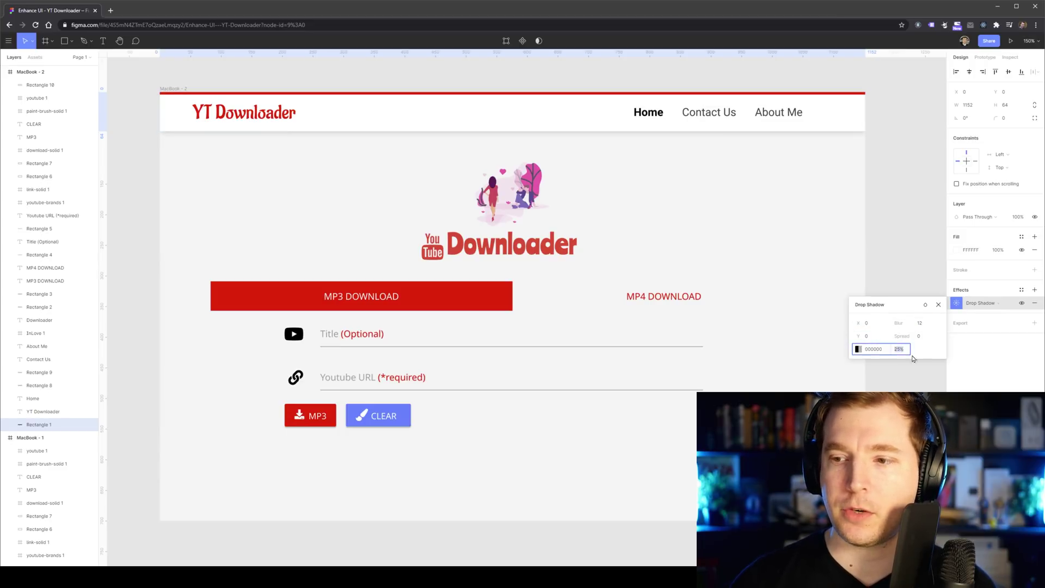
key("Return")
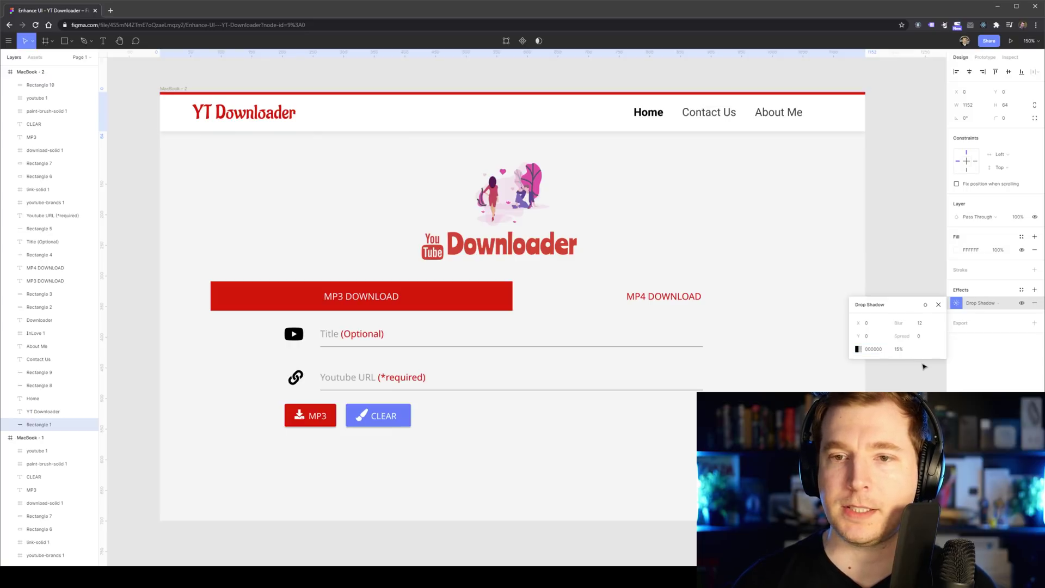
left_click(728, 170)
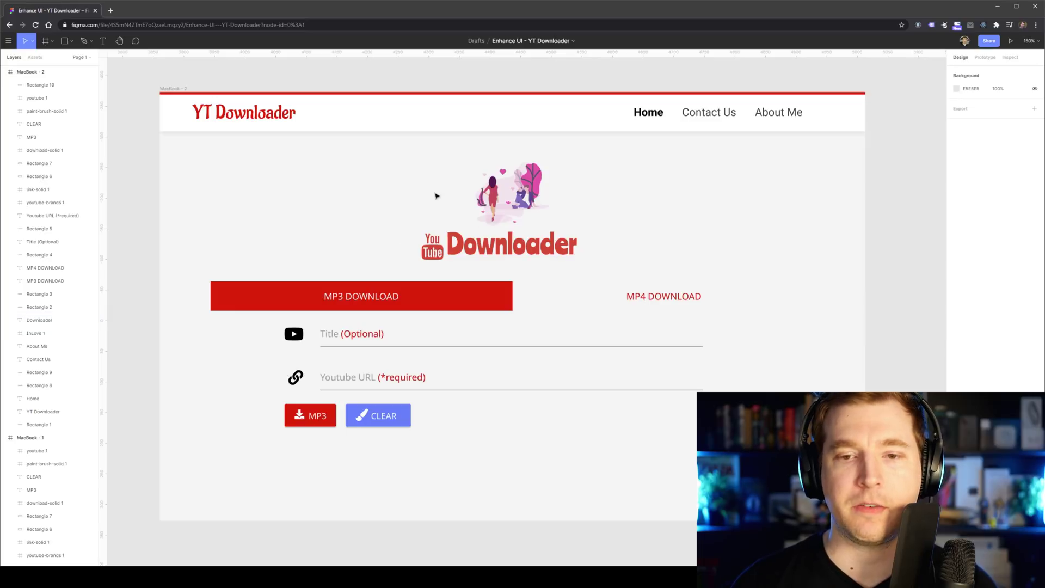
- Delete the illustration of the couple above the YouTube Downloader heading
left_click(511, 193)
left_click(473, 245, "shift")
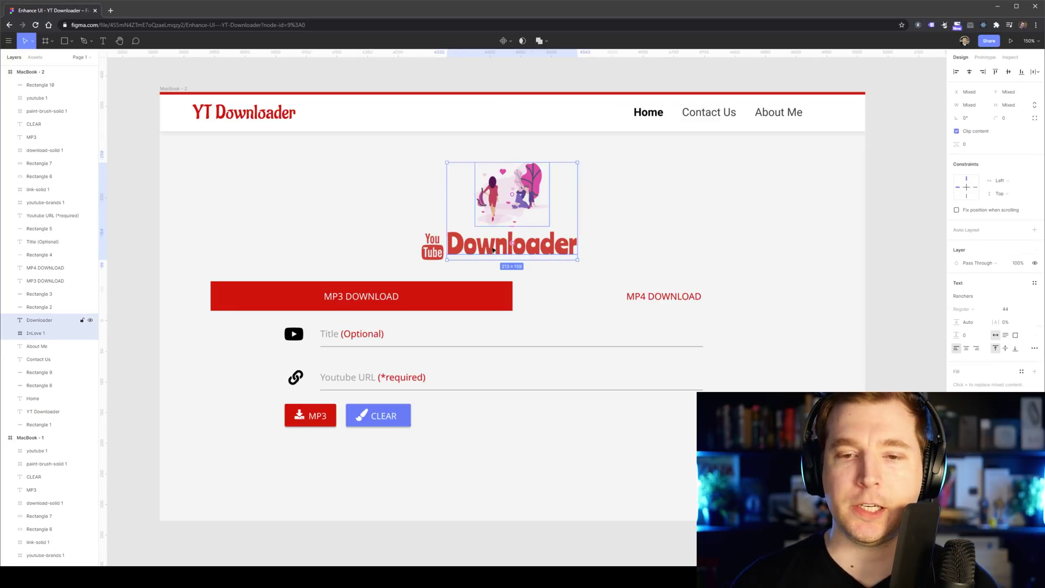
left_click(442, 246, "shift")
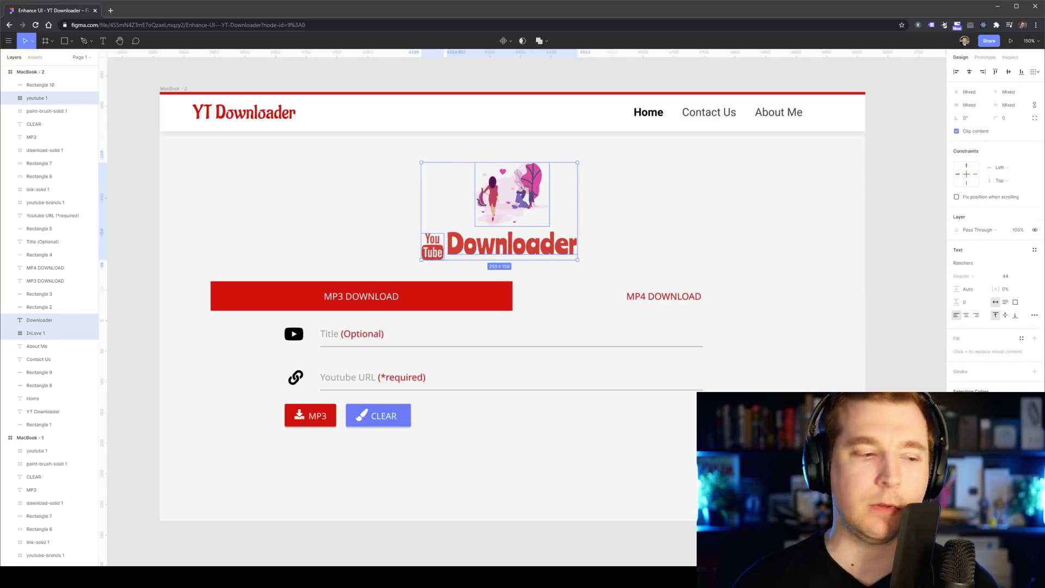
left_click(532, 201)
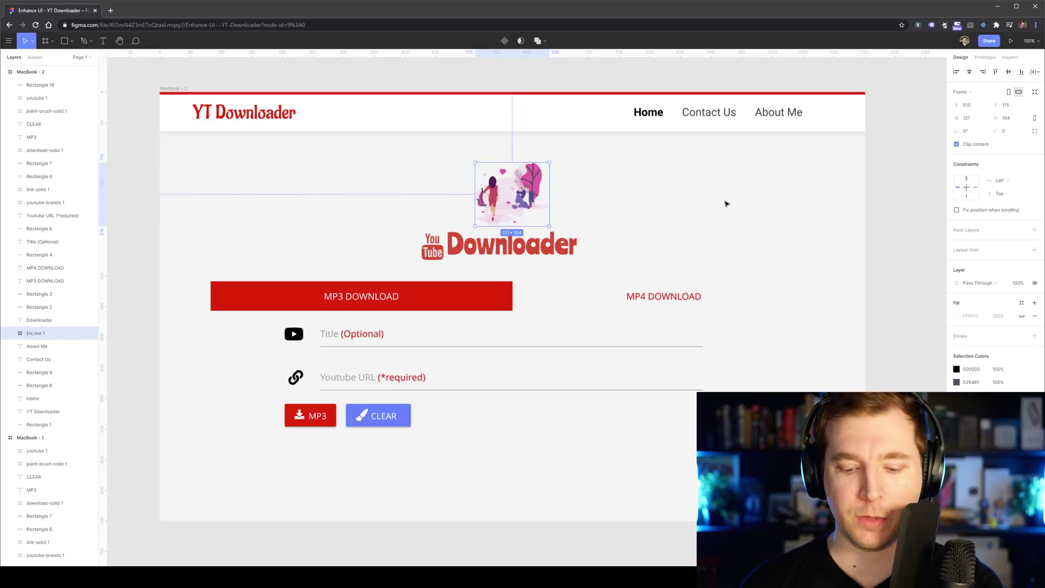
key("Delete")
- Move the YouTube icon and the Downloader heading together up into the space below the header bar
left_click(505, 250)
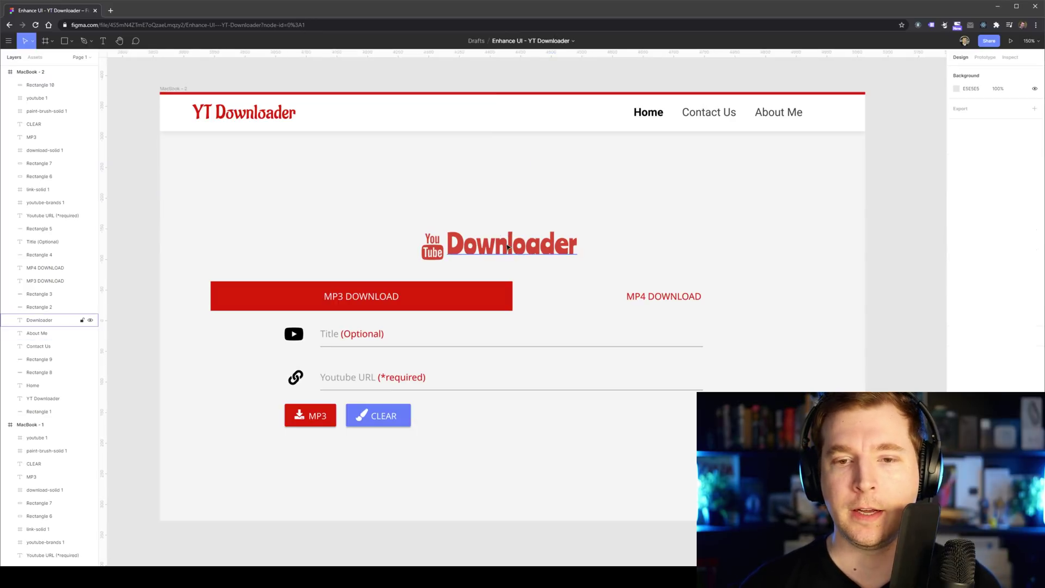
left_click(431, 255, "shift")
left_click_drag(484, 250, 483, 200)
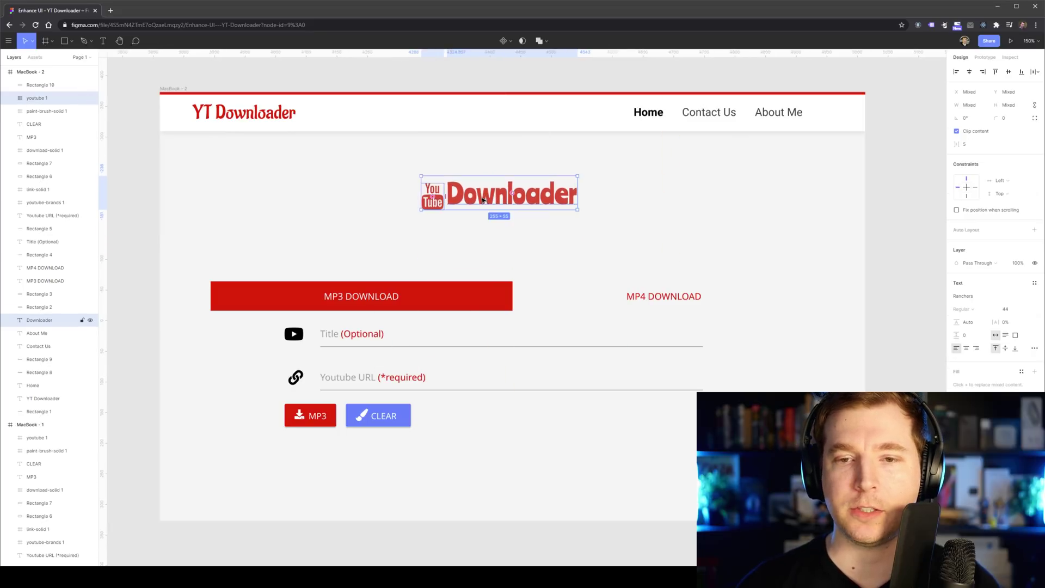
- Change the heading text beside the YouTube icon to "Download Content"
double_click(483, 200)
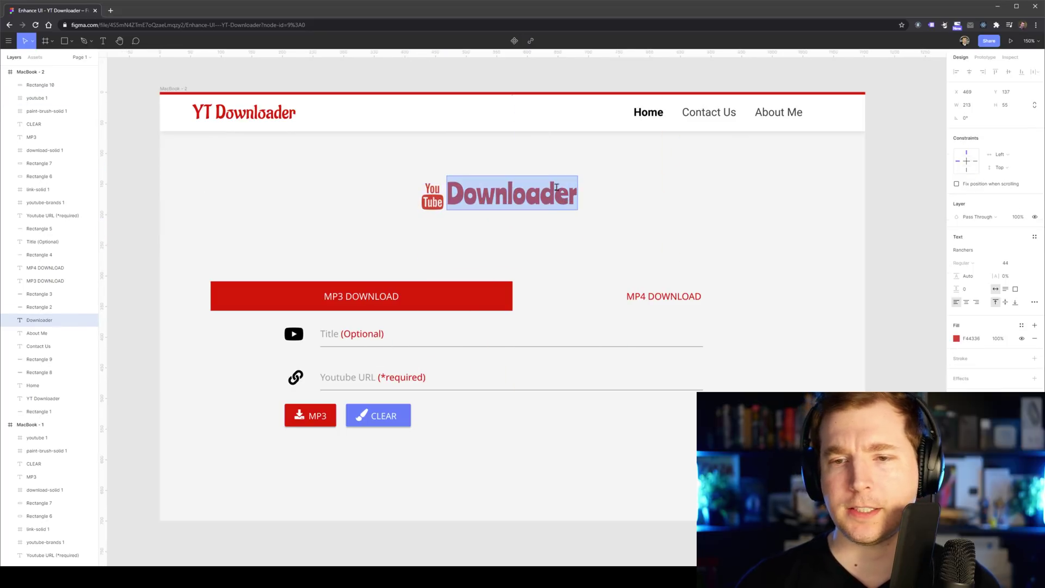
left_click_drag(557, 191, 636, 198)
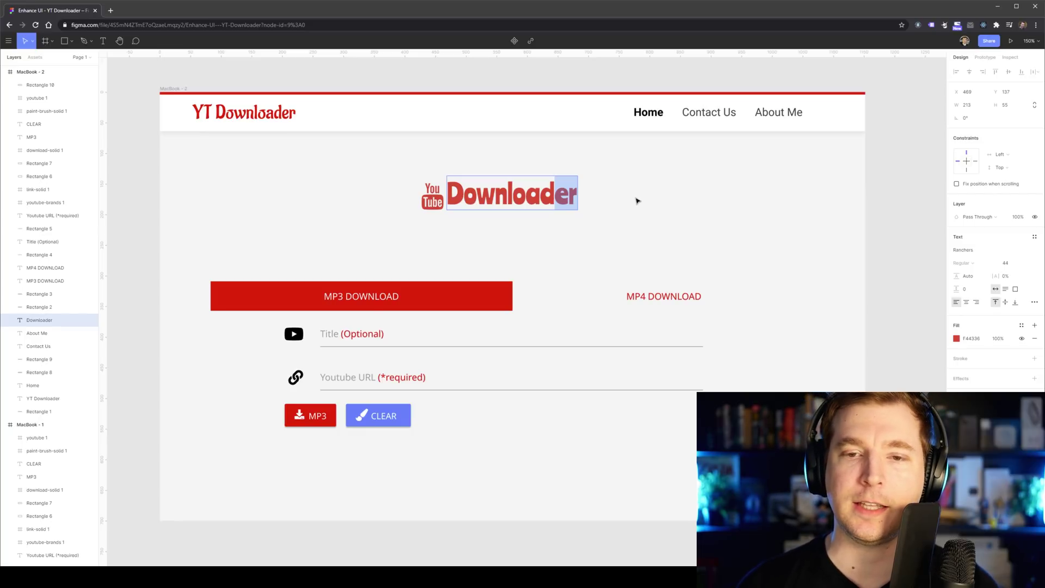
type("Content")
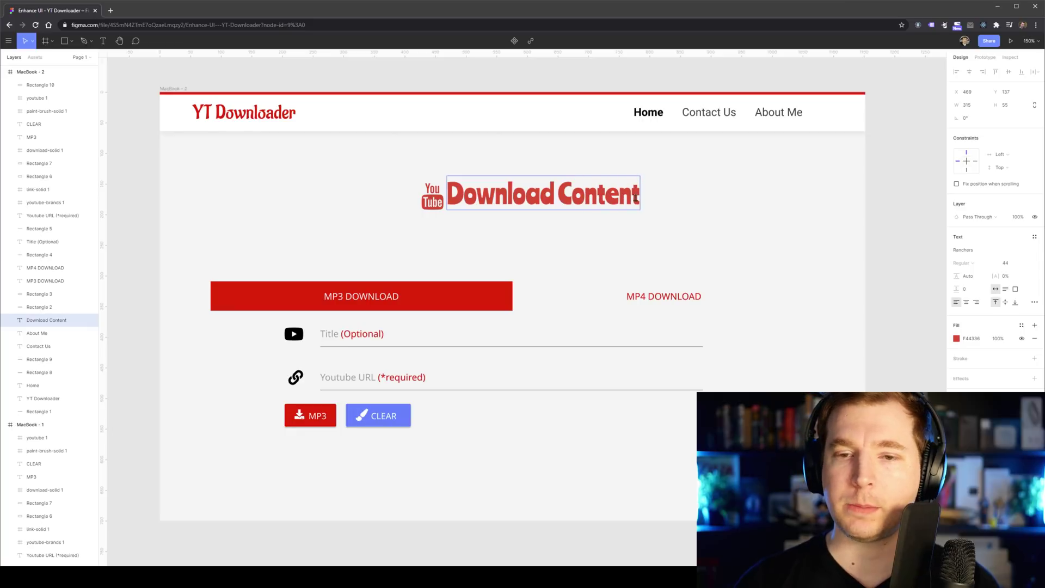
key("Escape")
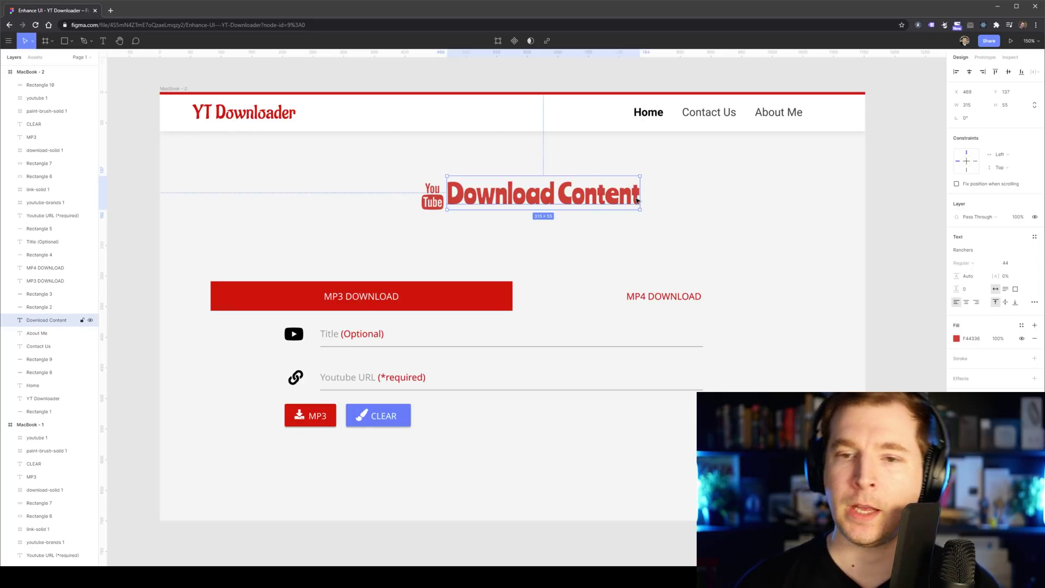
left_click(432, 197, "shift")
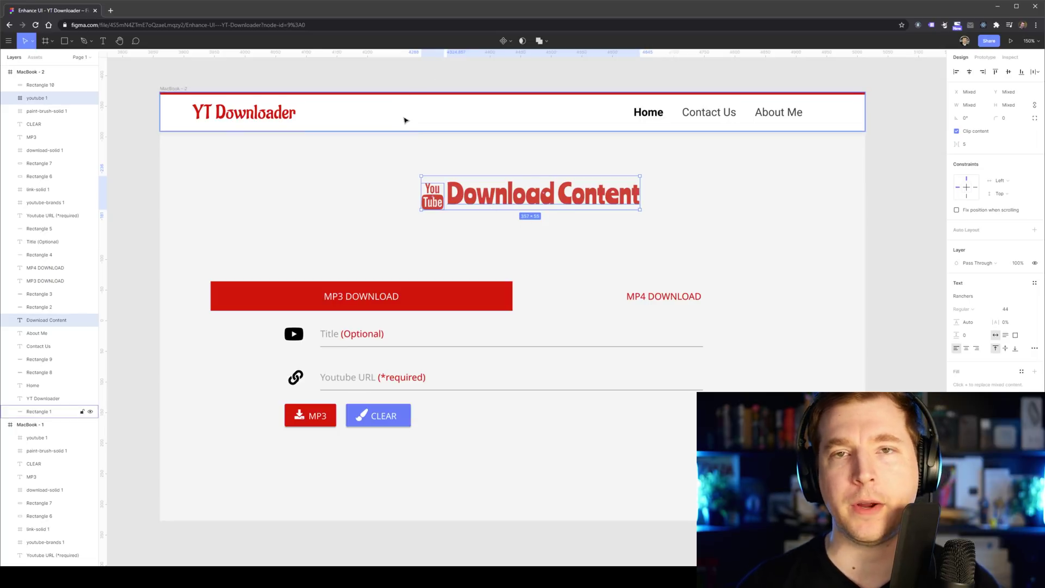
- Change the Download Content heading's fill colour to black (000000)
left_click(438, 161)
left_click(478, 195)
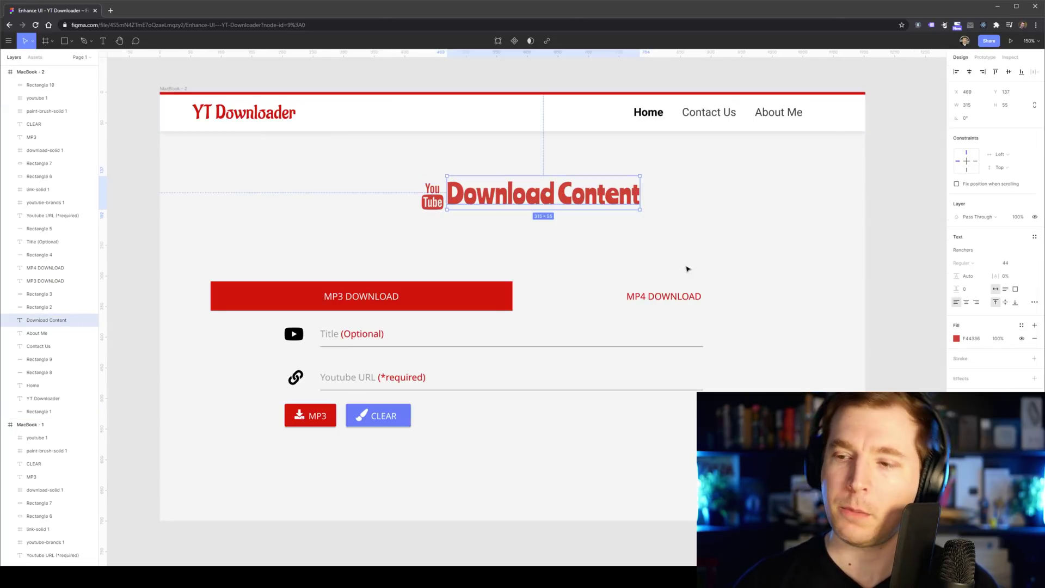
left_click(956, 338)
left_click(513, 247)
- Recolour the YouTube icon with the red sampled from the accent strip along the header
left_click(437, 201)
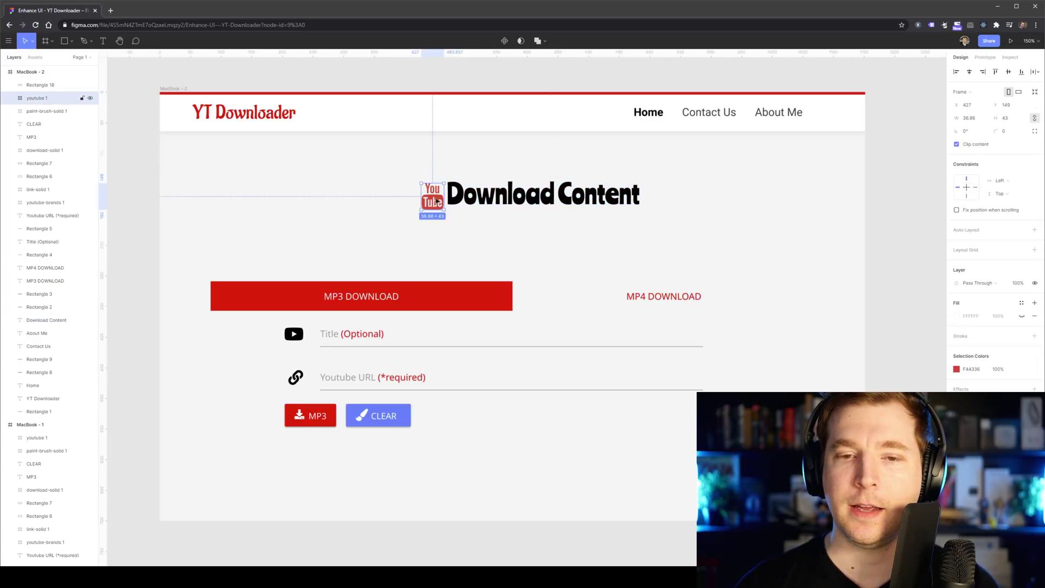
left_click(956, 368)
left_click(925, 358)
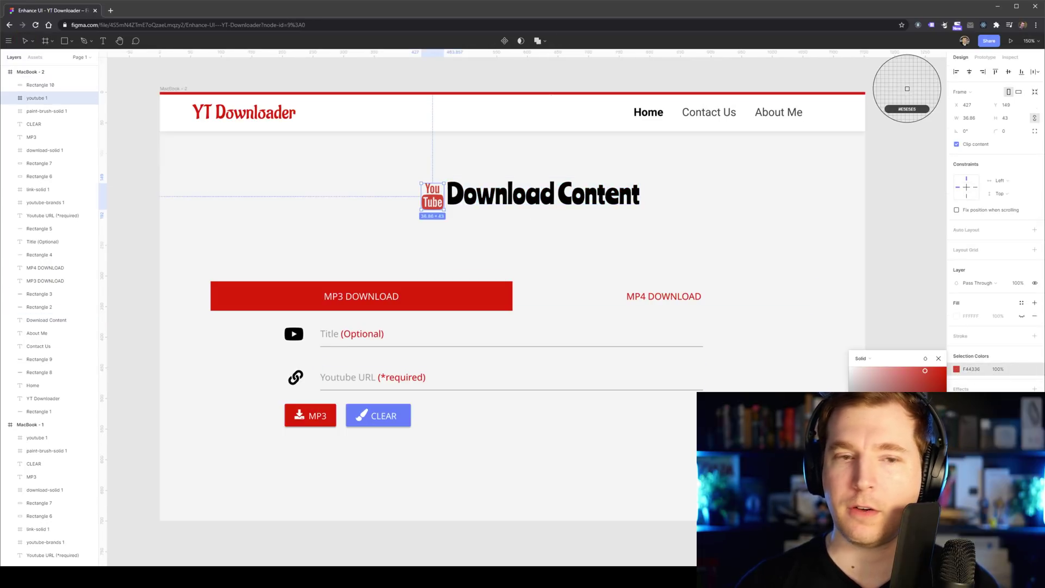
left_click(287, 93)
left_click(359, 187)
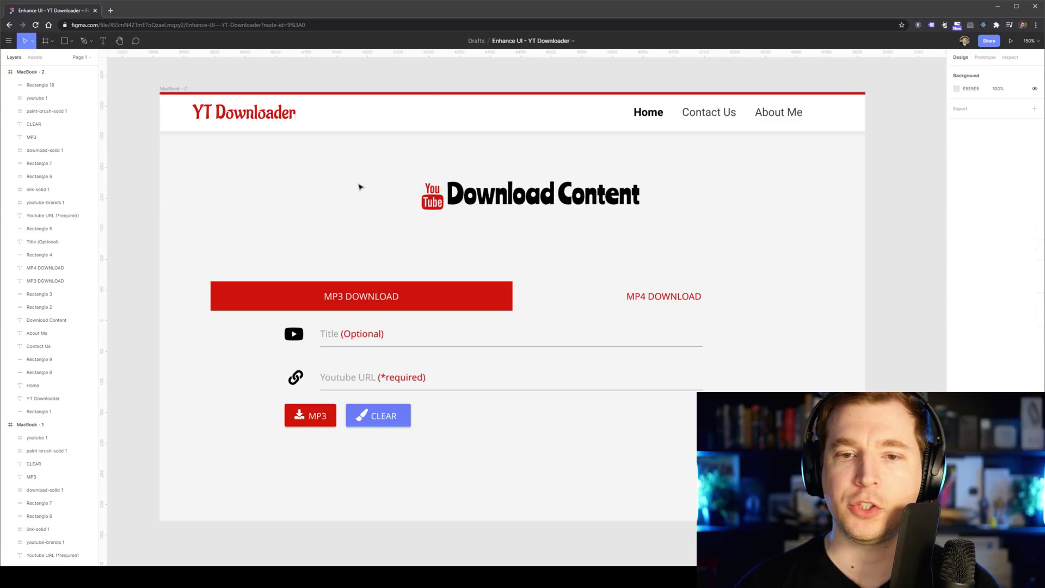
- Change the Download Content heading's font to Roboto
left_click(482, 203)
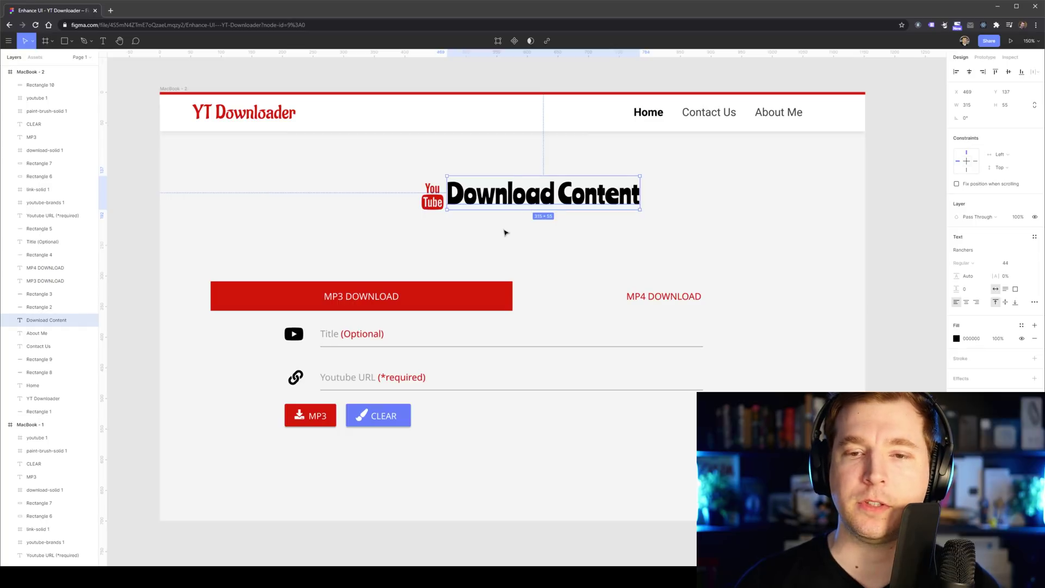
left_click(1019, 253)
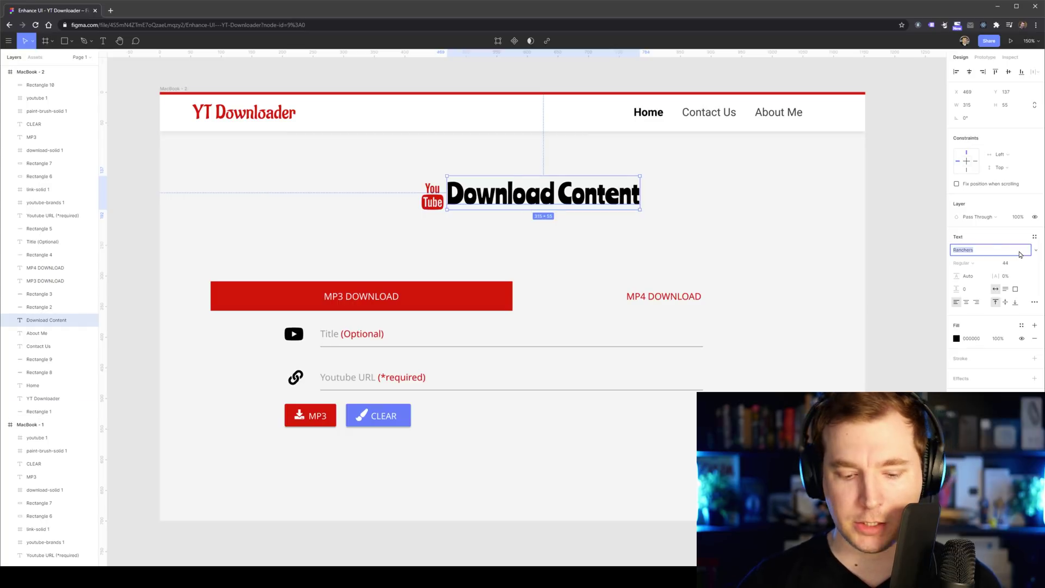
type("Roboto")
key("Return")
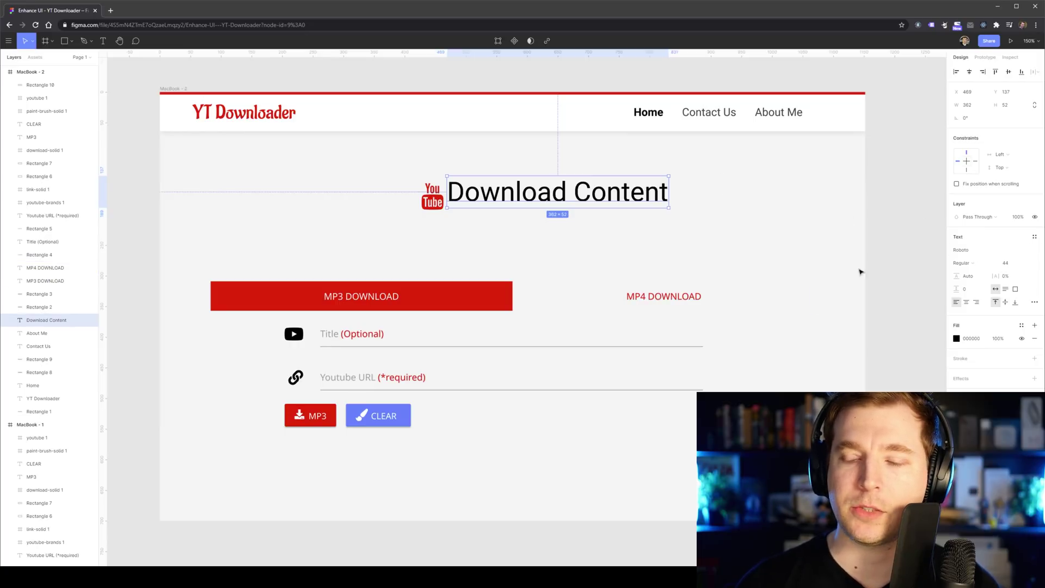
- Reduce the Download Content heading's font size to 24 and make it bold
left_click(1027, 265)
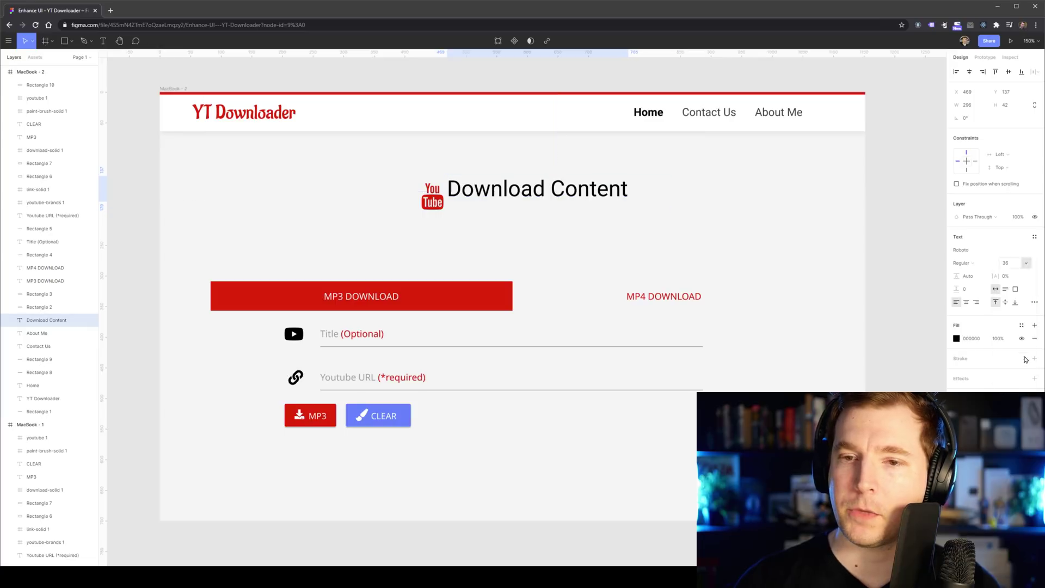
left_click(1015, 357)
left_click(1024, 269)
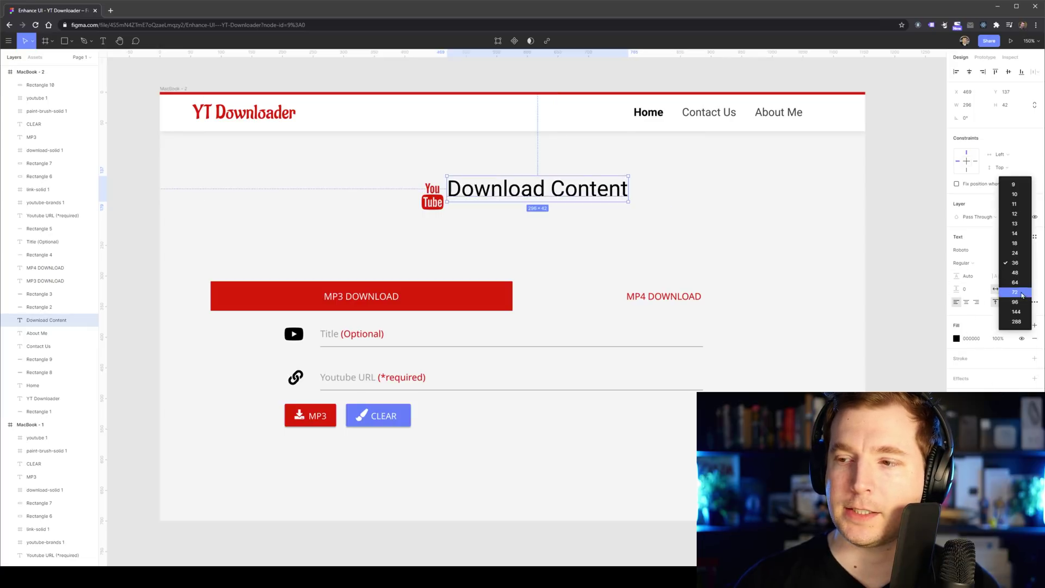
left_click(1015, 250)
left_click(967, 267)
left_click(974, 283)
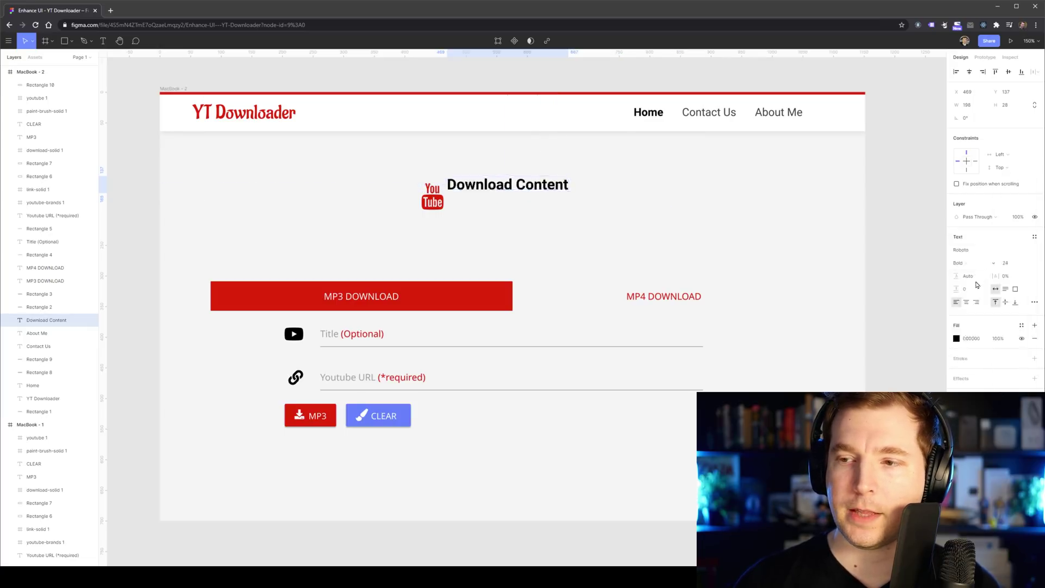
- Lower the Download Content heading to align with the YouTube icon's middle and shift the icon slightly left for more spacing
left_click_drag(488, 188, 423, 208)
left_click(431, 208)
left_click(517, 197)
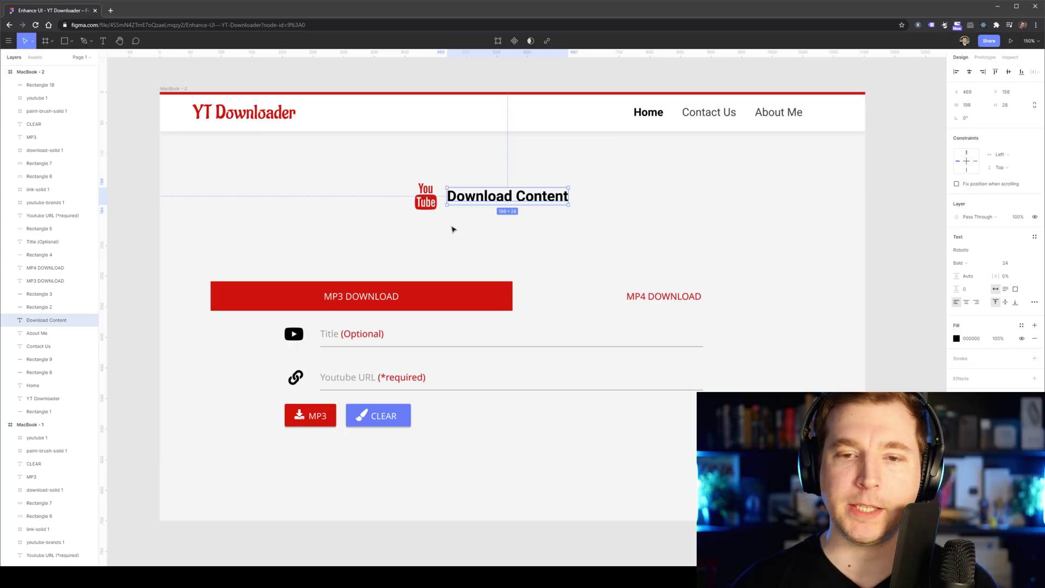
left_click(471, 236)
left_click(485, 202)
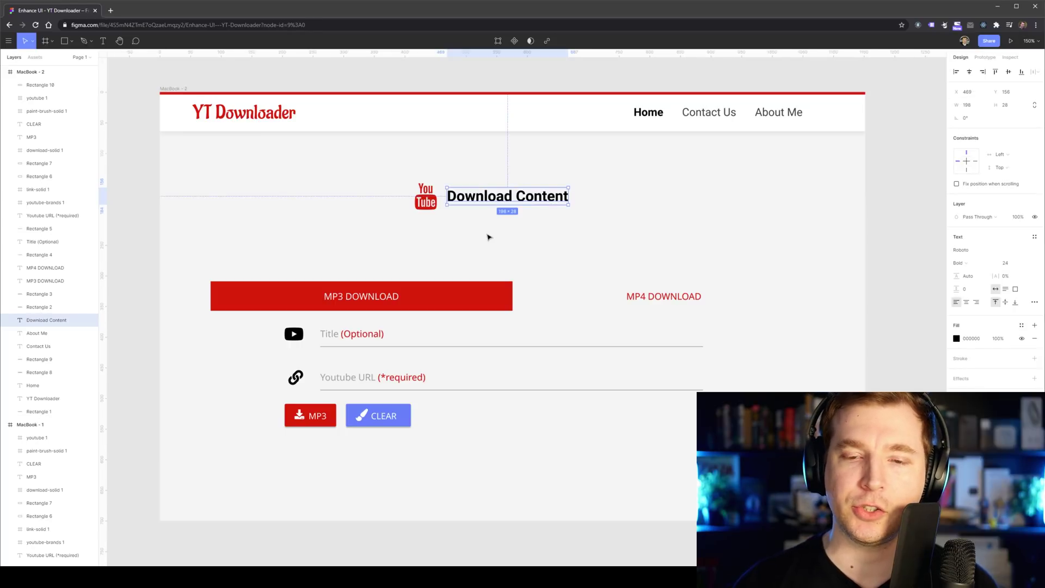
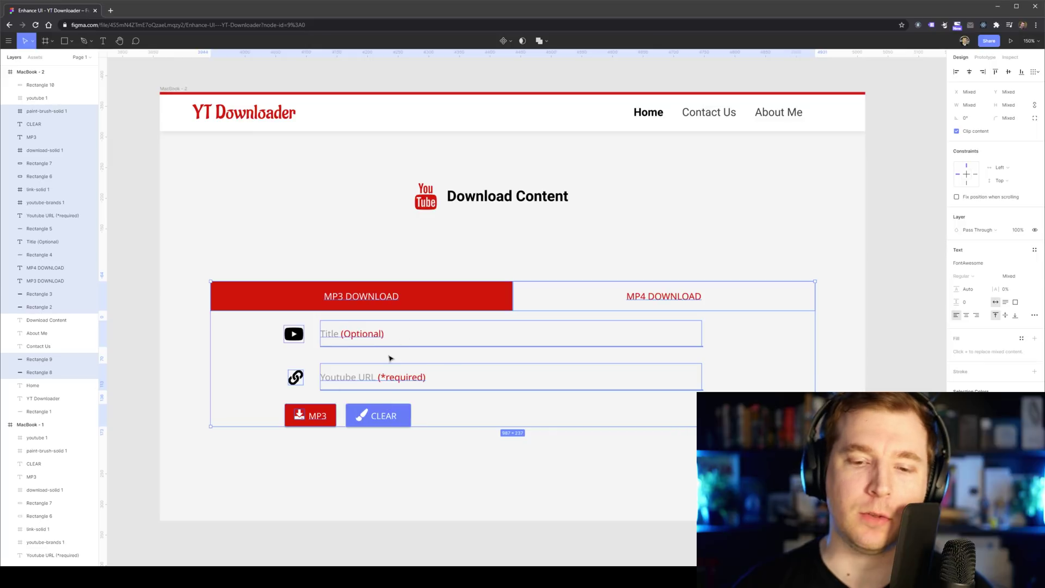
left_click(465, 464)
left_click(482, 299)
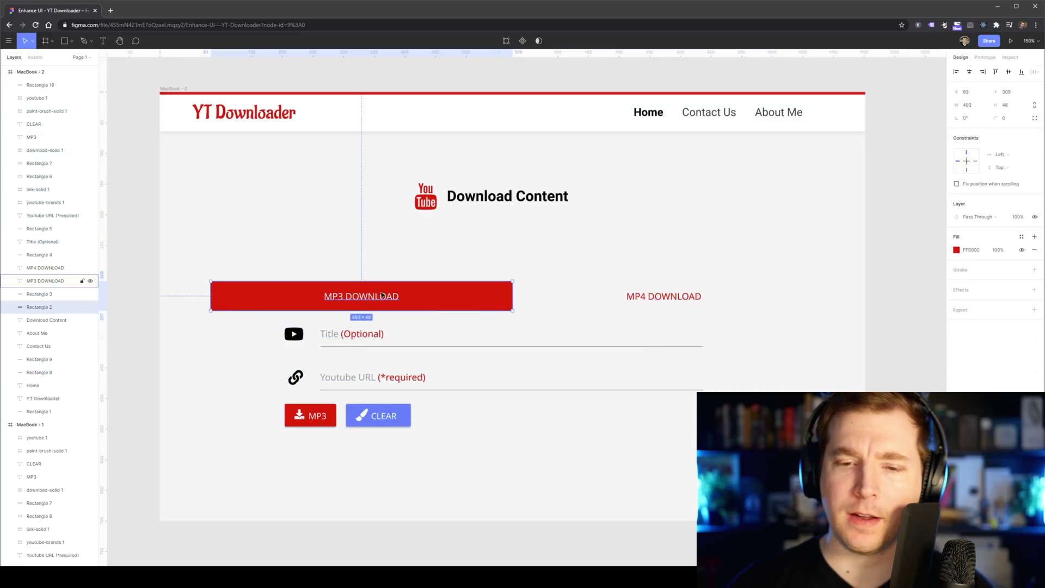
left_click(543, 296)
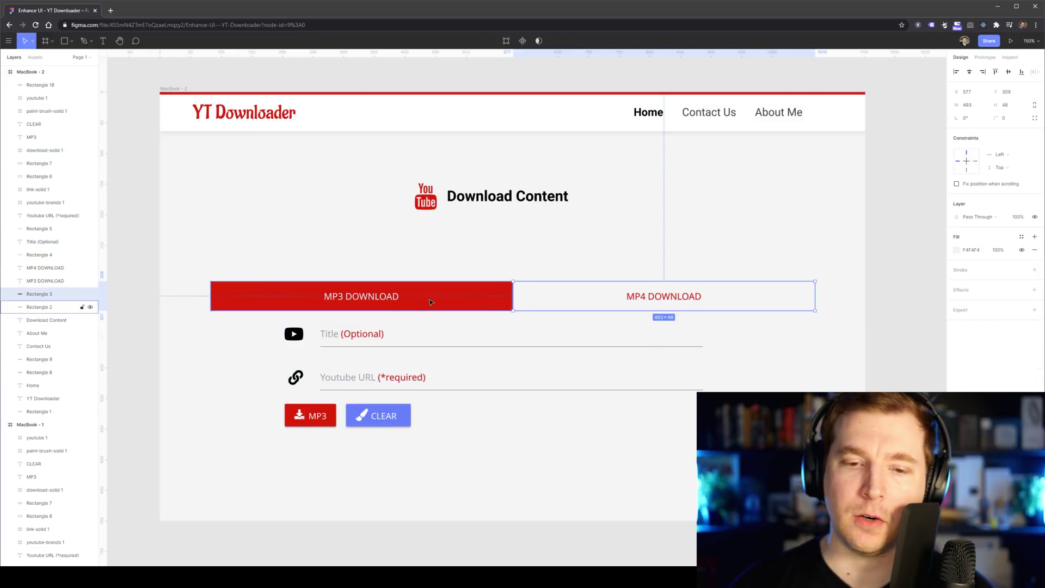
left_click(380, 303, "shift")
left_click(390, 301)
left_click(607, 301)
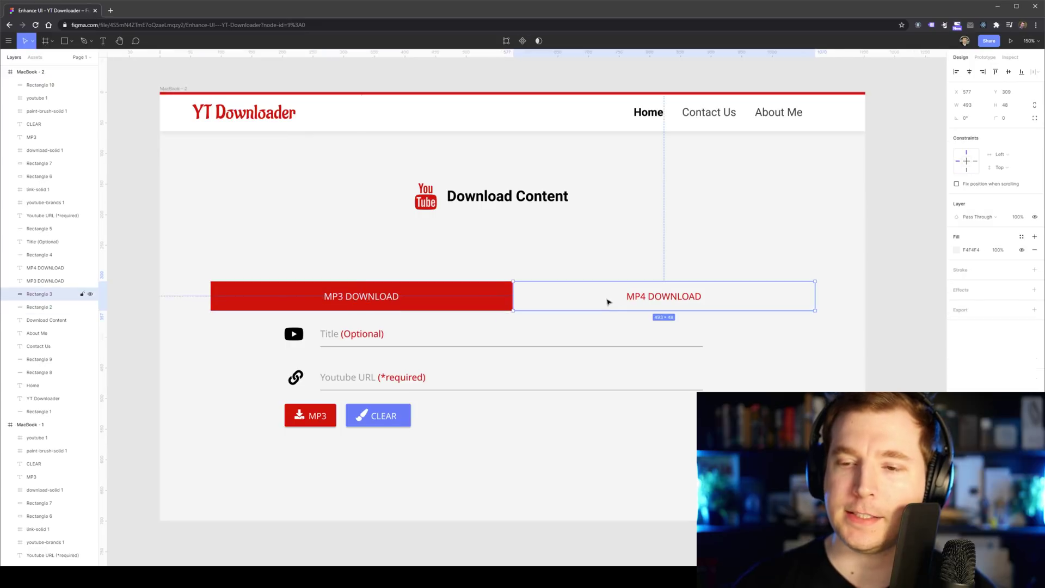
left_click(538, 242)
left_click(582, 300)
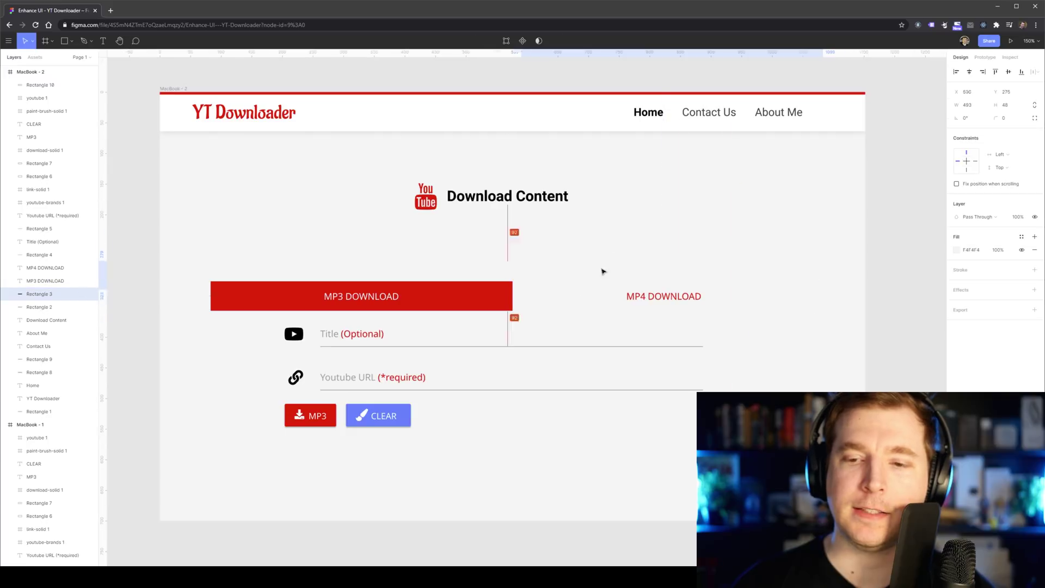
left_click(640, 236)
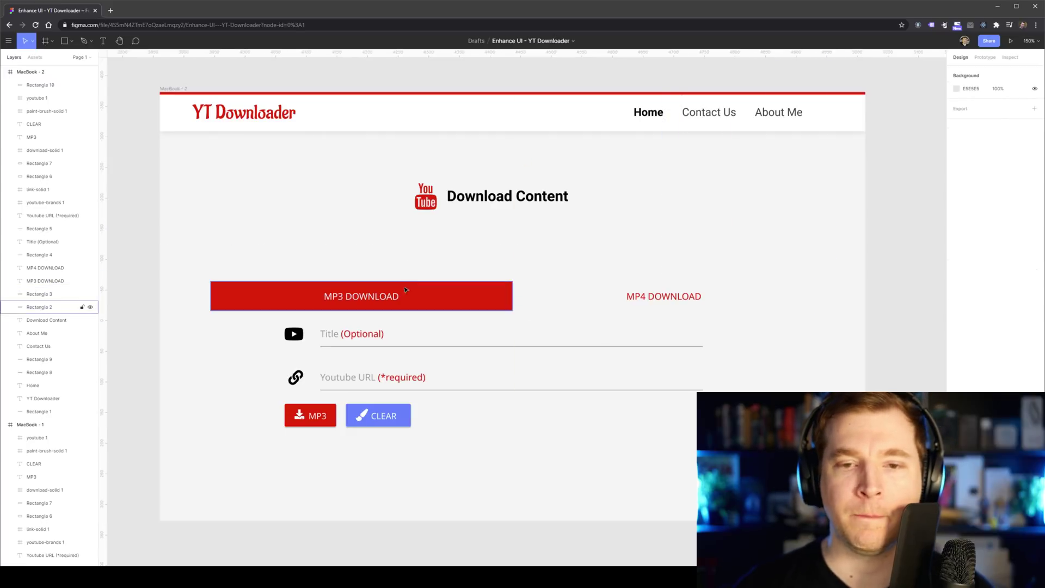
- Draw a card rectangle about 645 × 407 over the download form and move it behind the form elements in the layer order
left_click(64, 40)
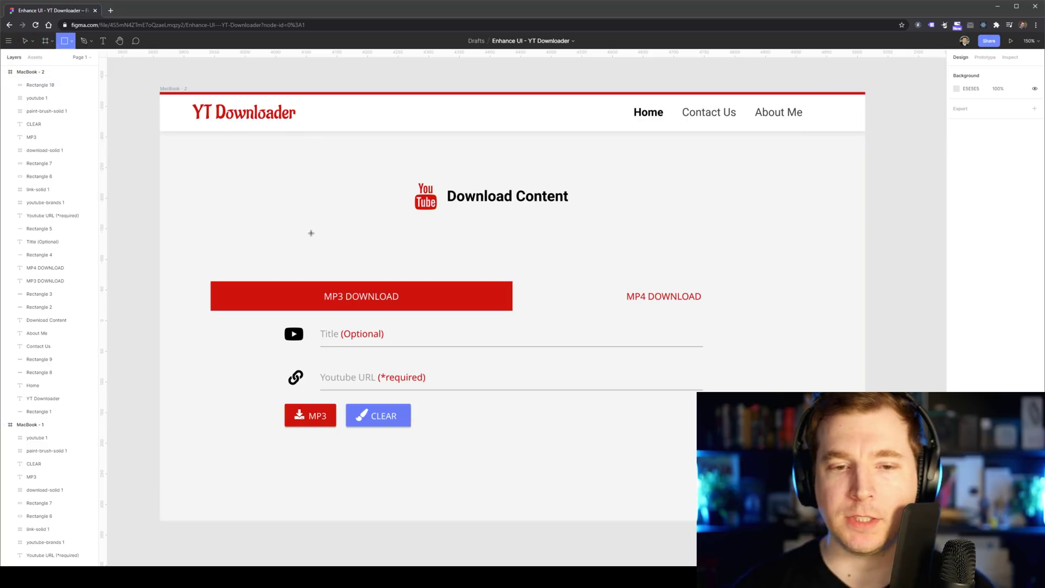
mouse_move(305, 226)
left_mouse_down()
mouse_move(438, 343)
mouse_move(660, 469)
mouse_move(699, 474)
left_mouse_up()
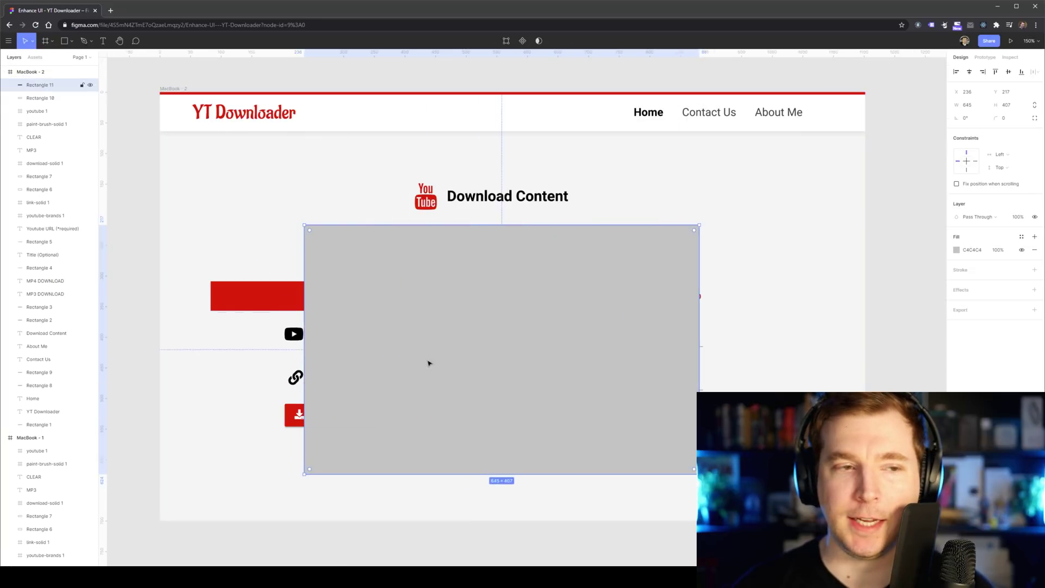
left_click_drag(45, 89, 46, 416)
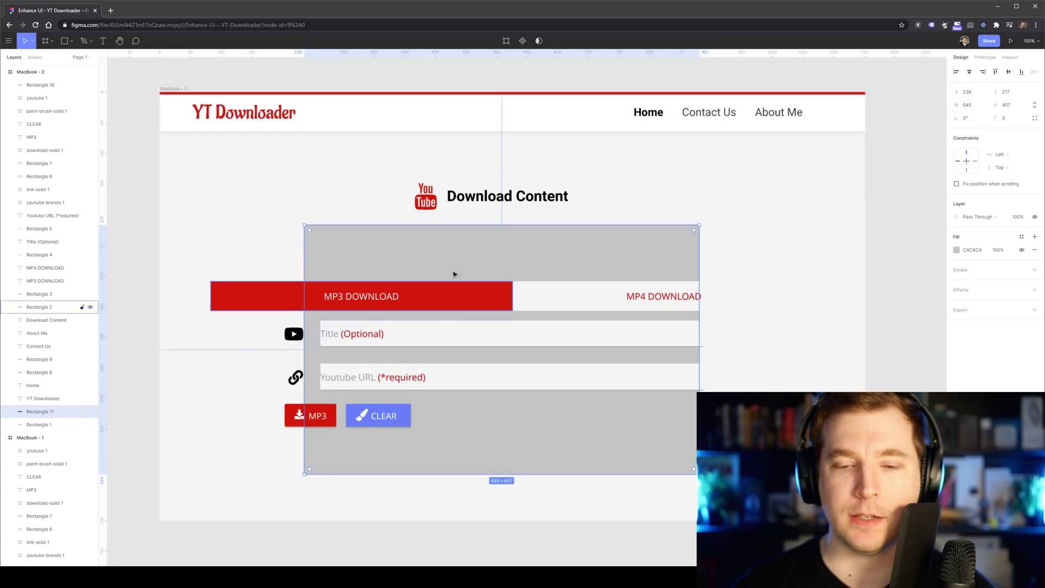
- Fill the card rectangle with white, FFFFFF
left_click(956, 250)
left_click_drag(850, 283, 813, 233)
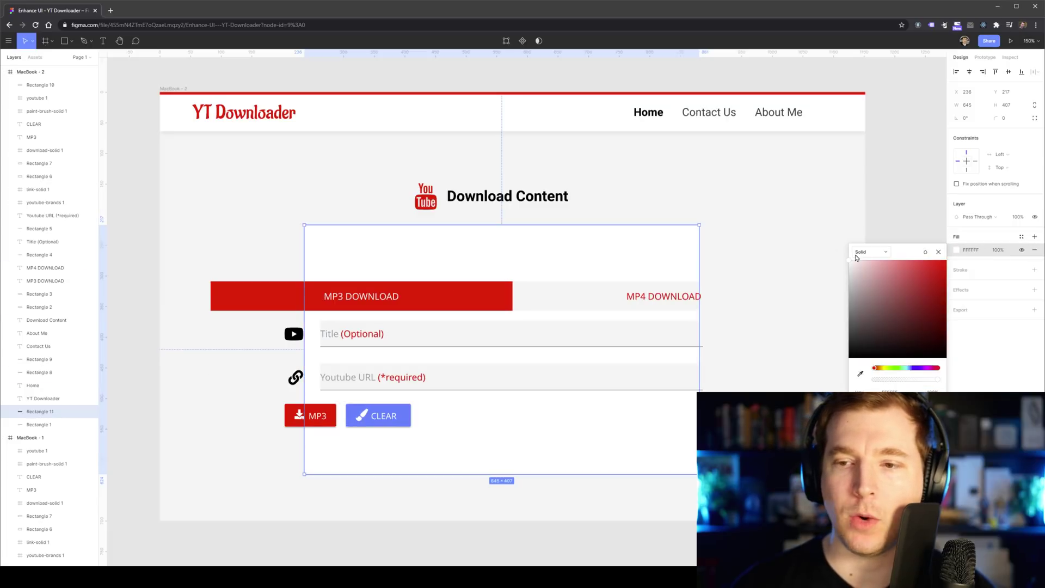
left_click(938, 252)
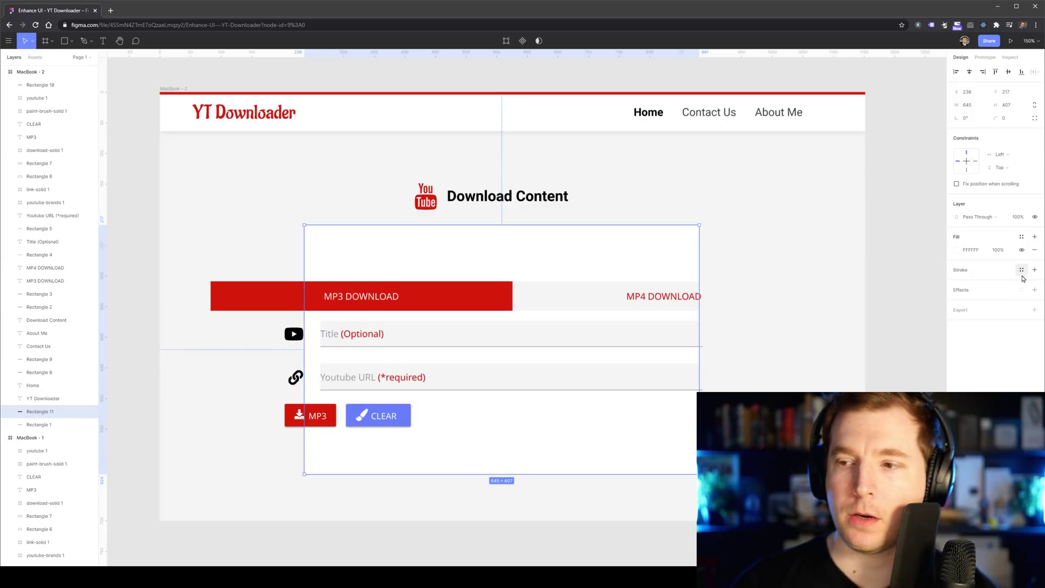
- Add a soft drop shadow to the card with blur 15, Y offset 0 and a reduced opacity
left_click(1034, 291)
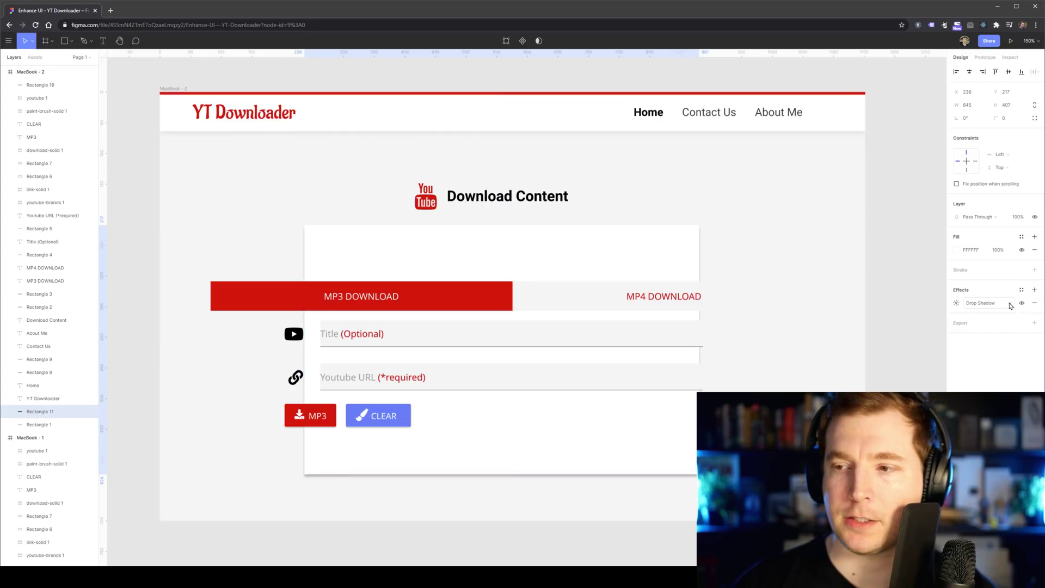
left_click(957, 304)
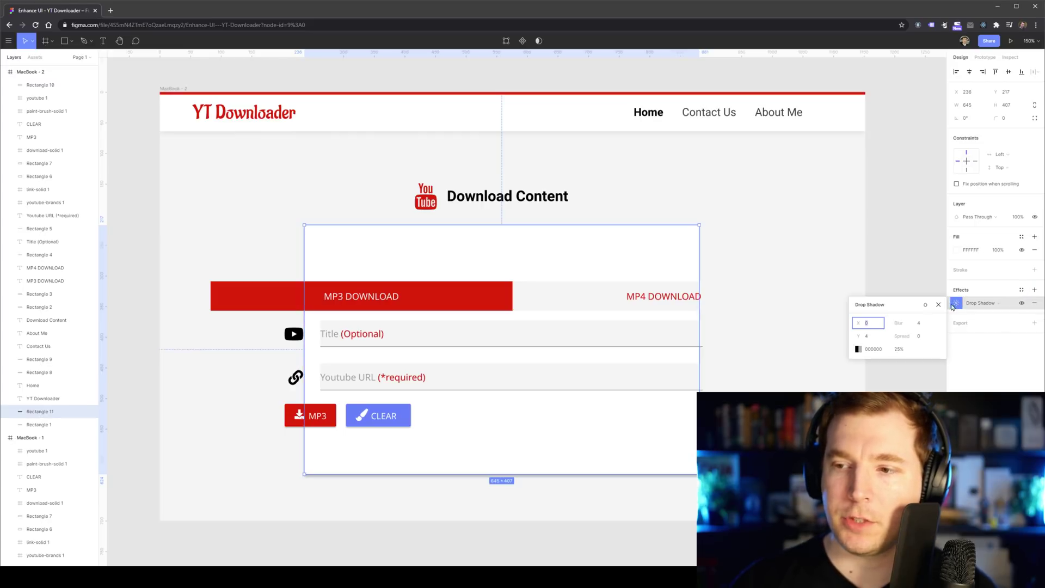
left_click(920, 323)
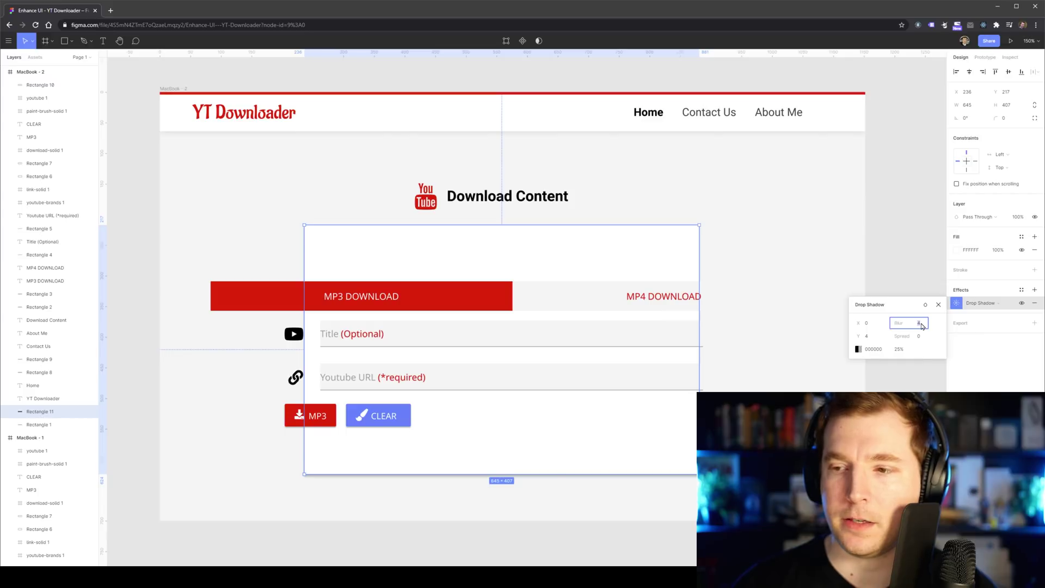
type("15")
key("Return")
left_click(872, 337)
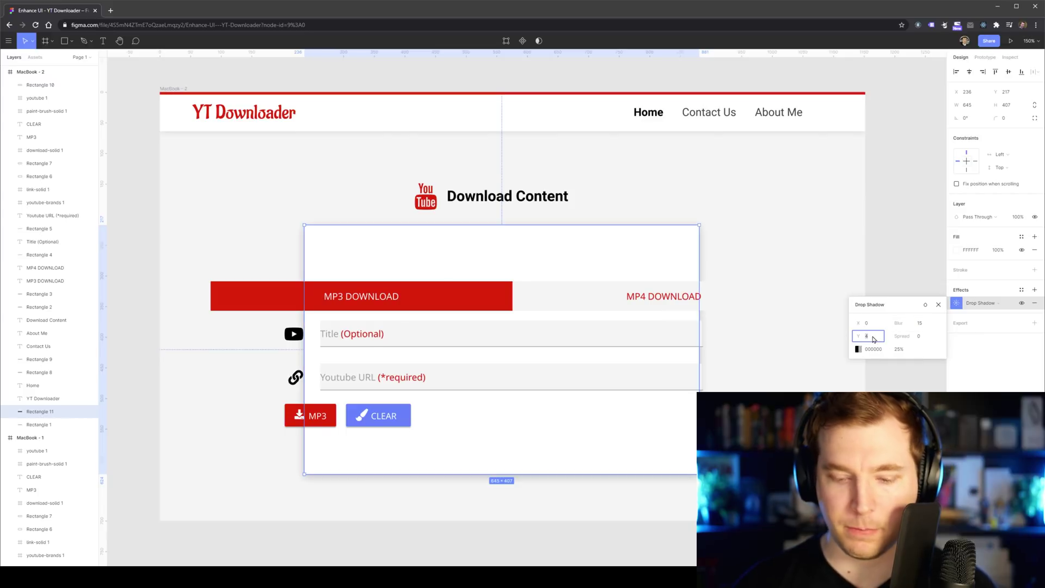
type("0")
left_click(906, 352)
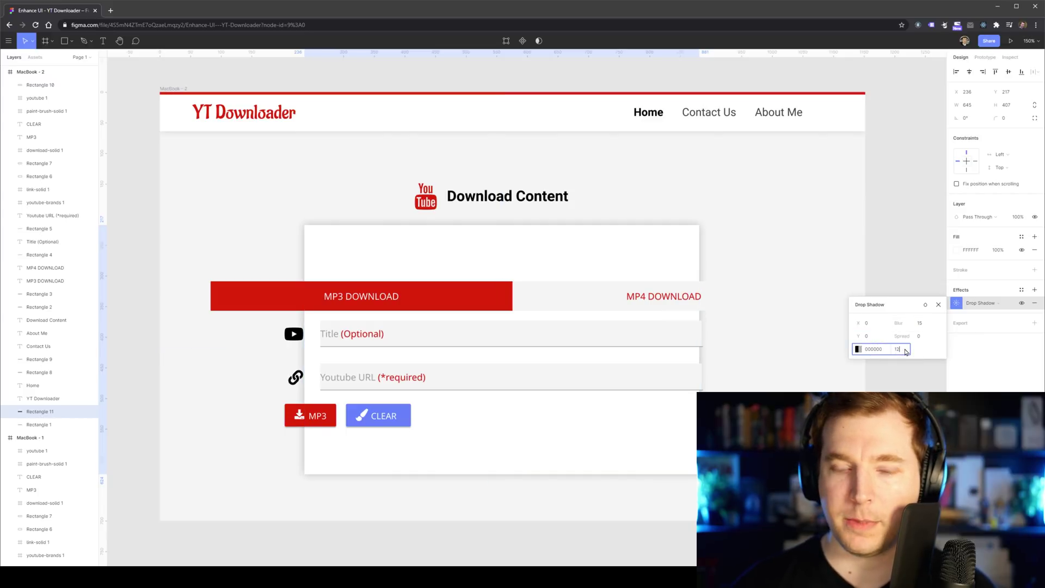
left_click(753, 264)
- Nudge the white card up 7 px, closer to the Download Content heading
left_click(553, 238)
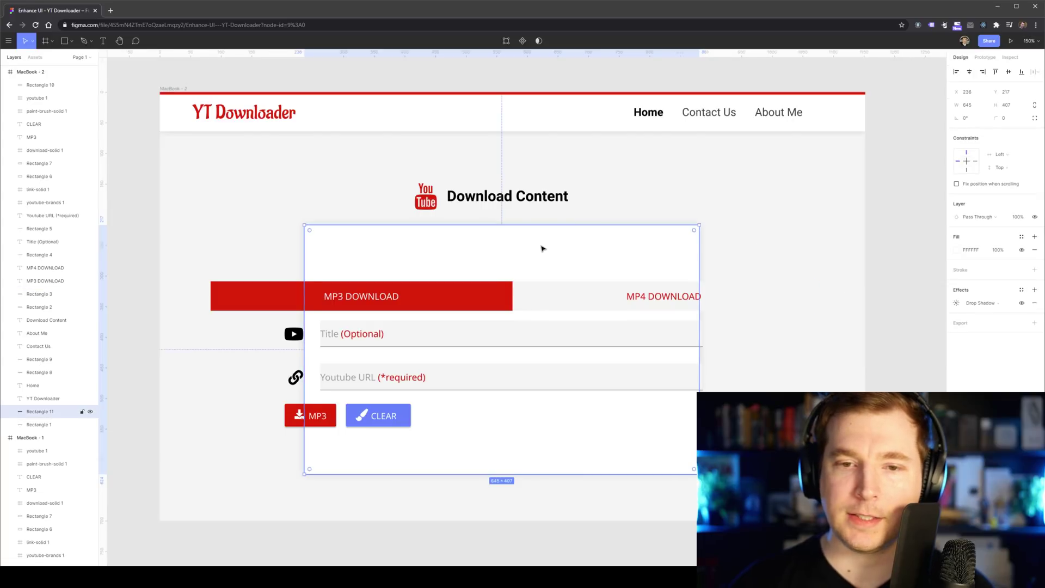
key("Up")
key("Up")
key("Up")
key("Up")
key("Up")
key("Up")
key("Up")
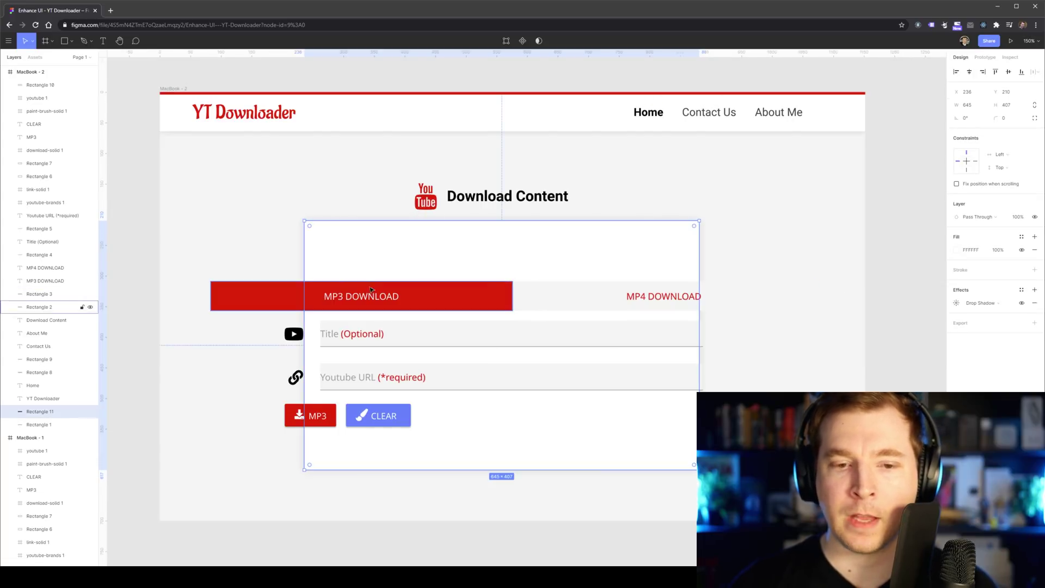
- Move the MP3 and MP4 download tabs with their labels together to the upper left edge of the white card
left_click(283, 304)
left_click(343, 302, "shift")
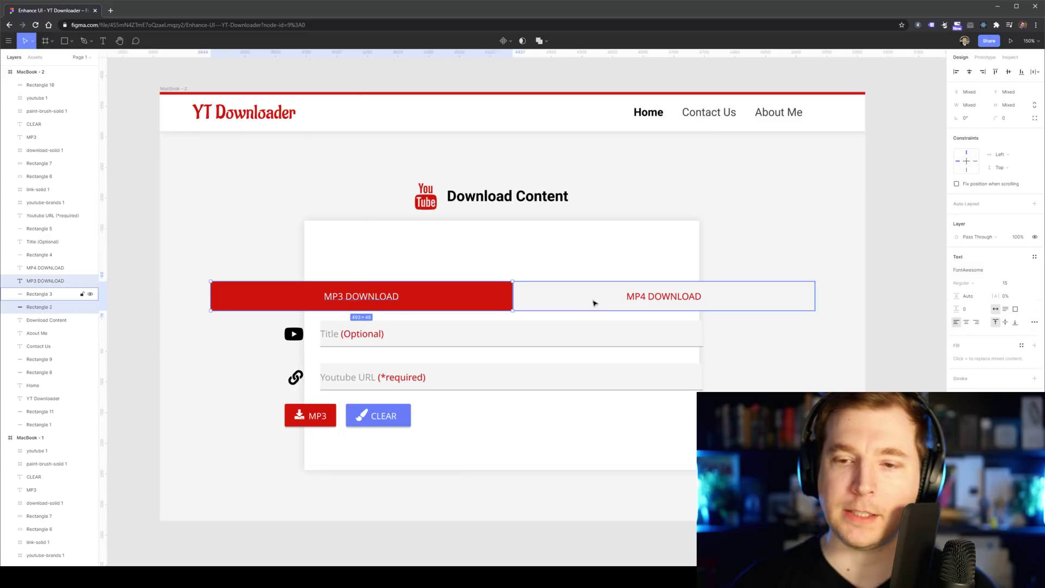
left_click(644, 301, "shift")
left_click(658, 299, "shift")
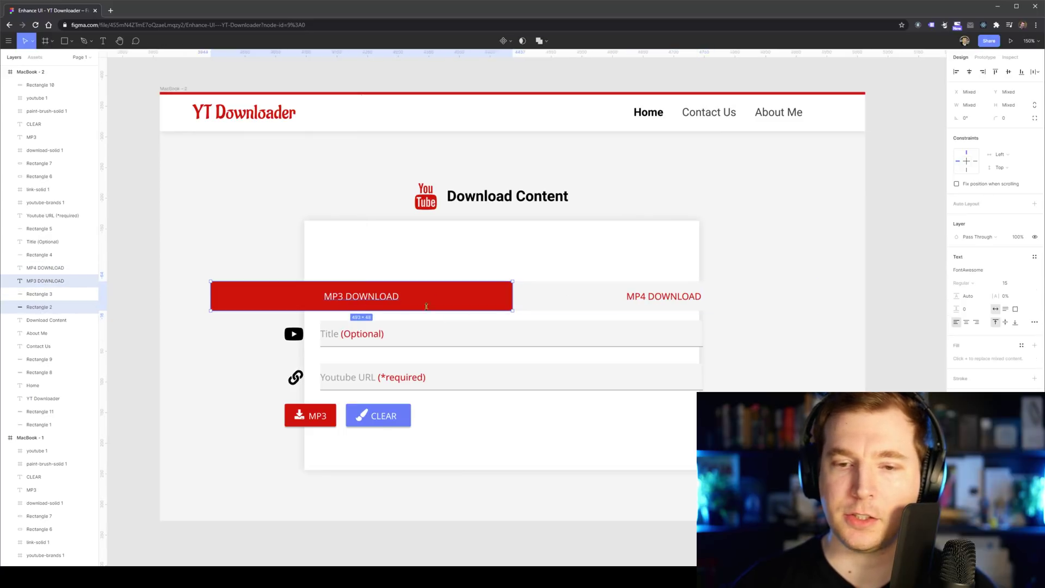
left_click_drag(512, 297, 512, 298)
left_click(645, 299)
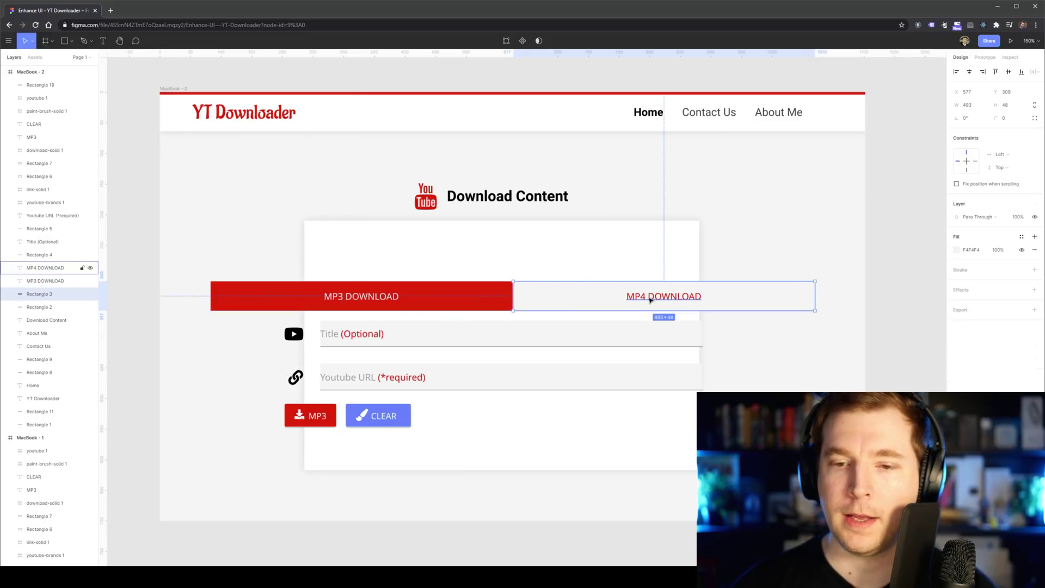
left_click(649, 299, "shift")
left_click(373, 298, "shift")
left_click(291, 296, "shift")
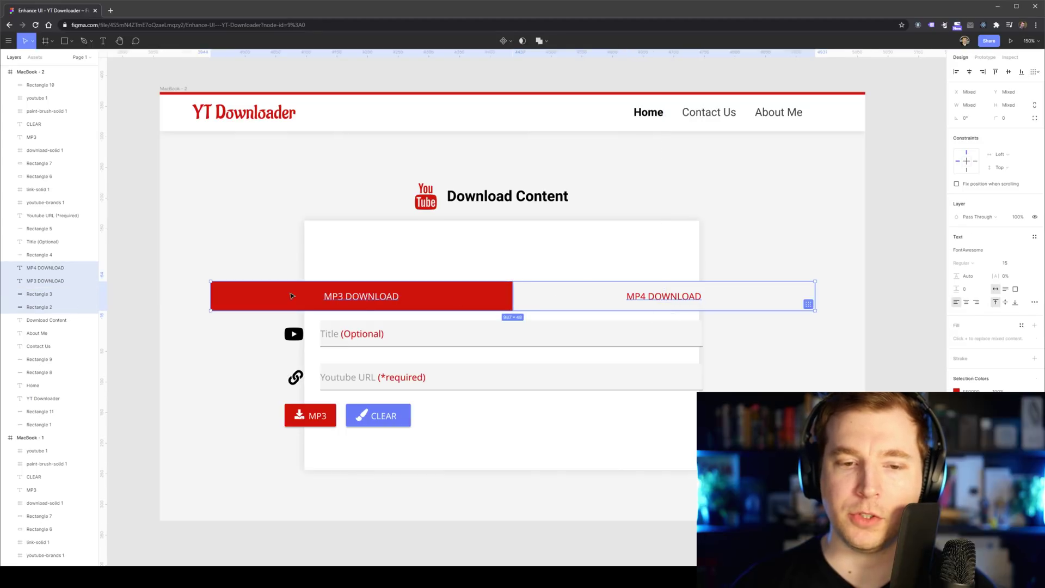
left_click_drag(291, 295, 438, 240)
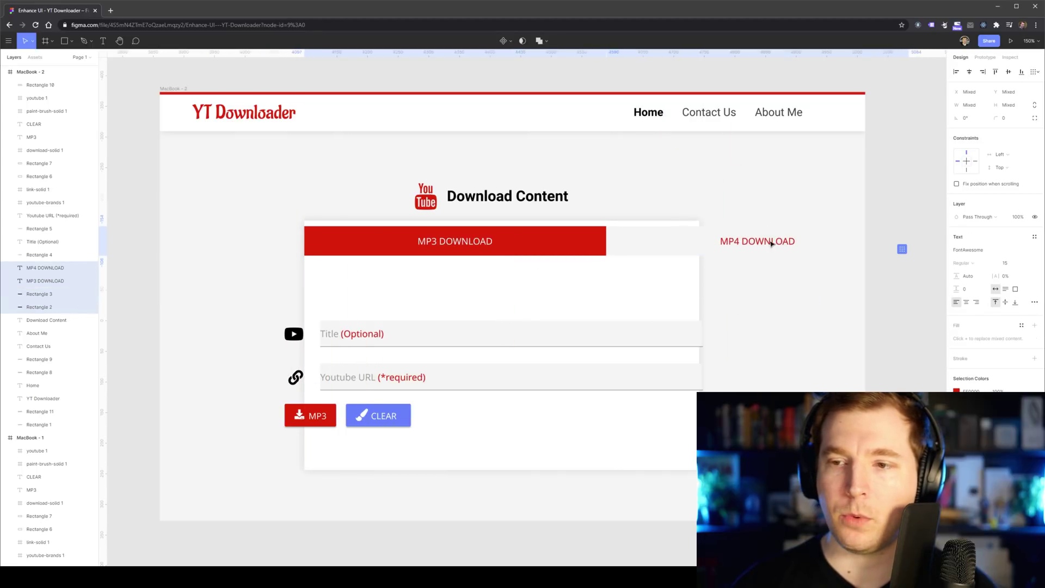
- Narrow both download tabs and their labels together to roughly the card's width, making each tab about 319 wide
key("Escape")
left_click(455, 241)
left_click(544, 247, "shift")
left_click(662, 245, "shift")
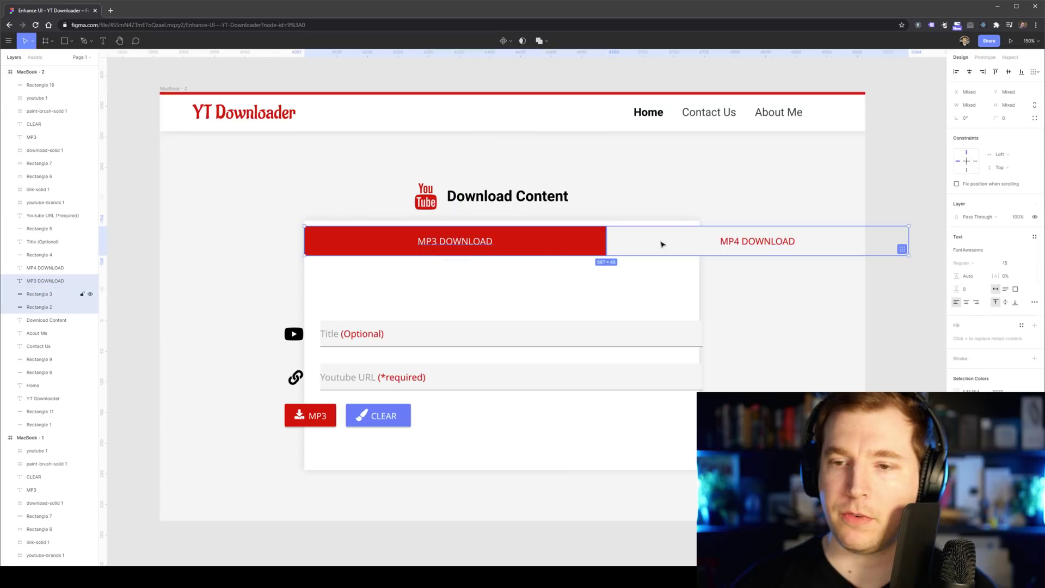
left_click(729, 243, "shift")
left_click_drag(909, 240, 695, 240)
left_click(436, 303)
- Widen the MP3 DOWNLOAD label onto one line, and stretch the MP4 DOWNLOAD text box across its tab with centred text
left_click(384, 253)
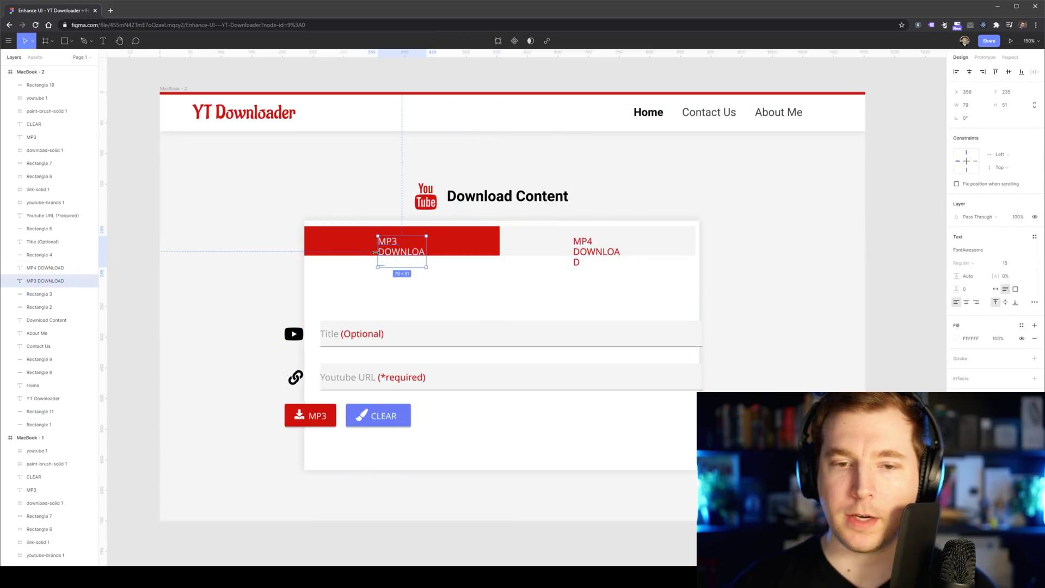
left_click_drag(375, 252, 332, 252)
left_click(602, 251)
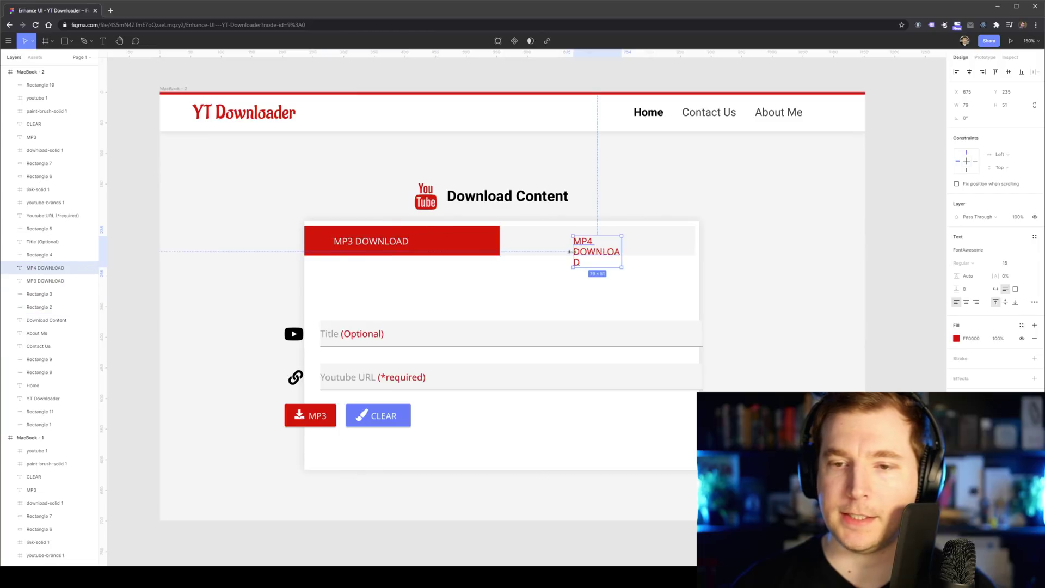
left_click_drag(570, 252, 535, 251)
left_click_drag(621, 241, 692, 243)
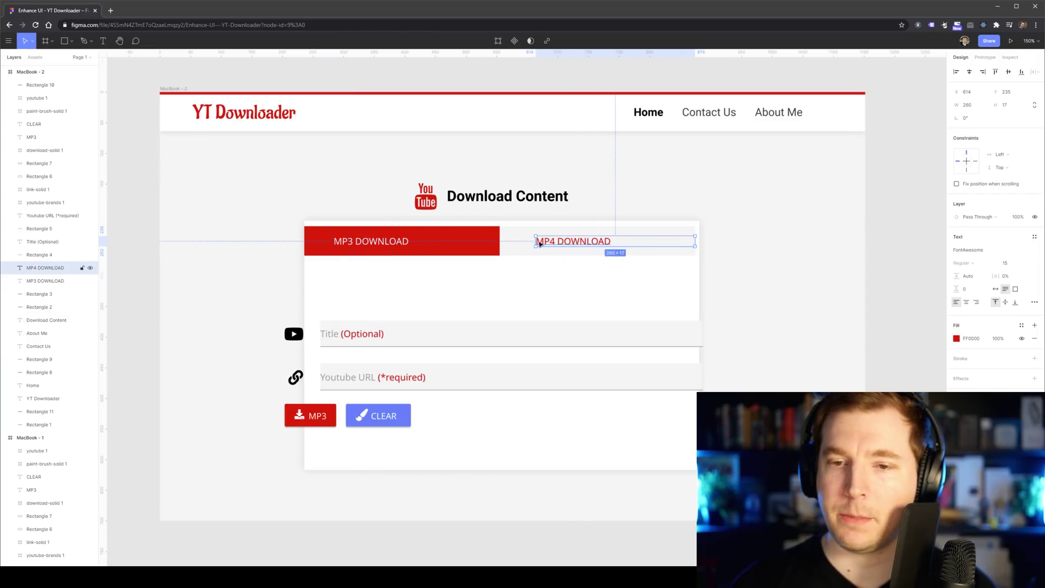
left_click_drag(537, 243, 500, 243)
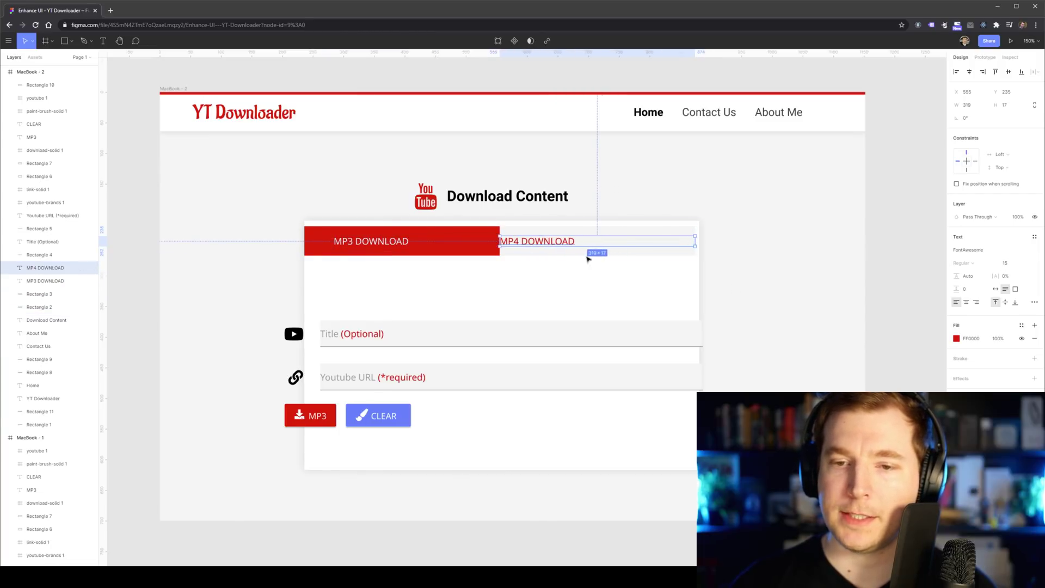
left_click(966, 304)
- Stretch the MP3 DOWNLOAD text box across the full width of its tab and centre its text
left_click(422, 241)
left_click_drag(425, 241, 498, 243)
left_click_drag(338, 244, 305, 243)
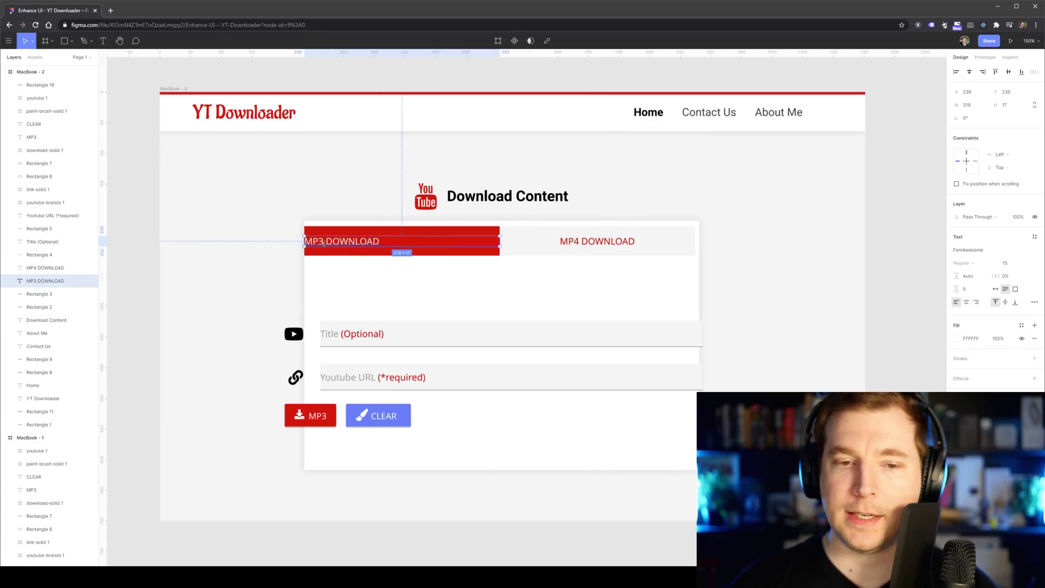
left_click(967, 303)
- Move both download tabs and their labels up to the card's upper edge
left_click(501, 309)
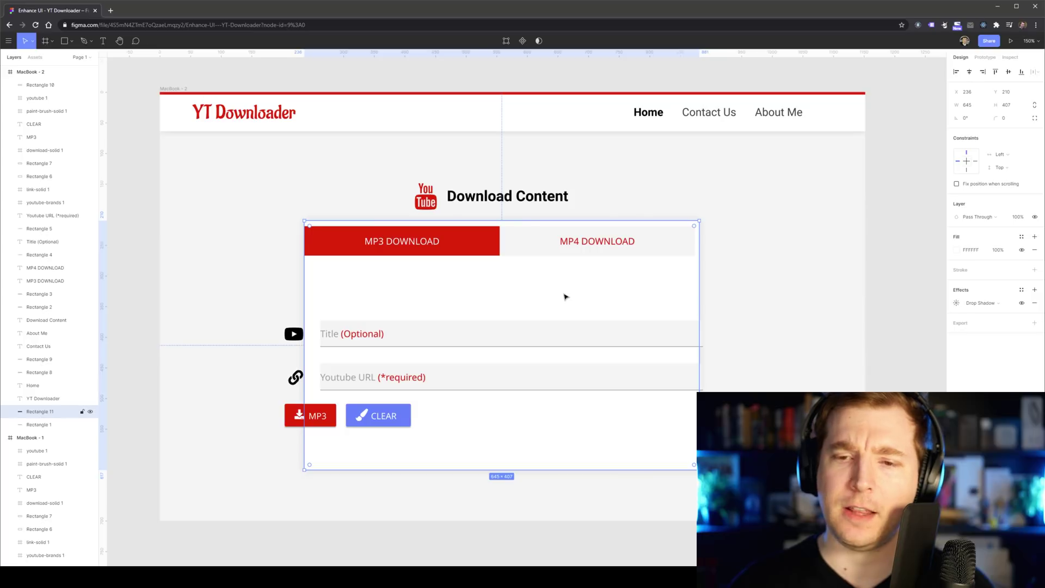
left_click(402, 242)
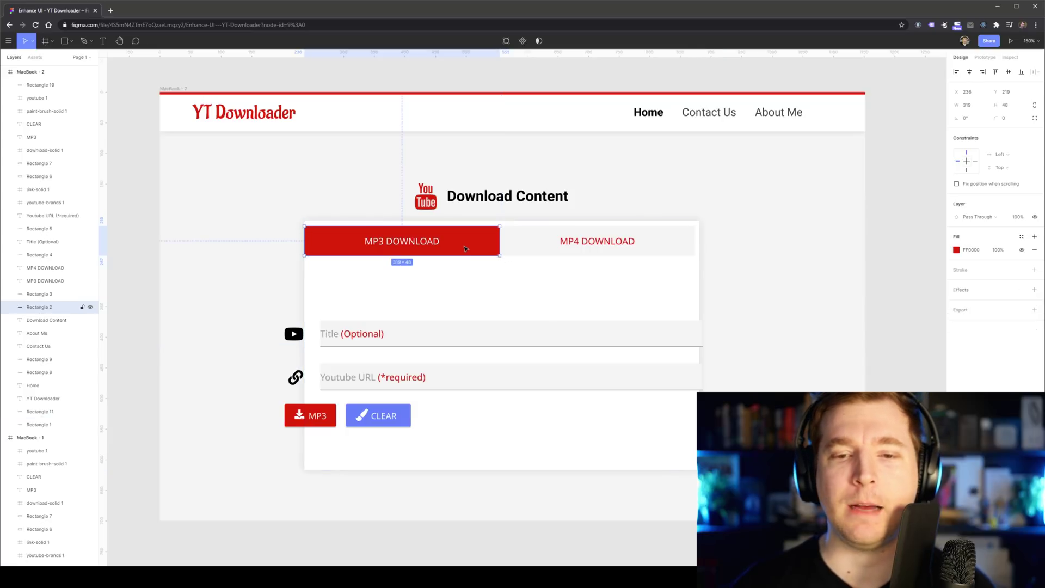
left_click(414, 245, "shift")
left_click(581, 244, "shift")
left_click_drag(553, 243, 553, 238)
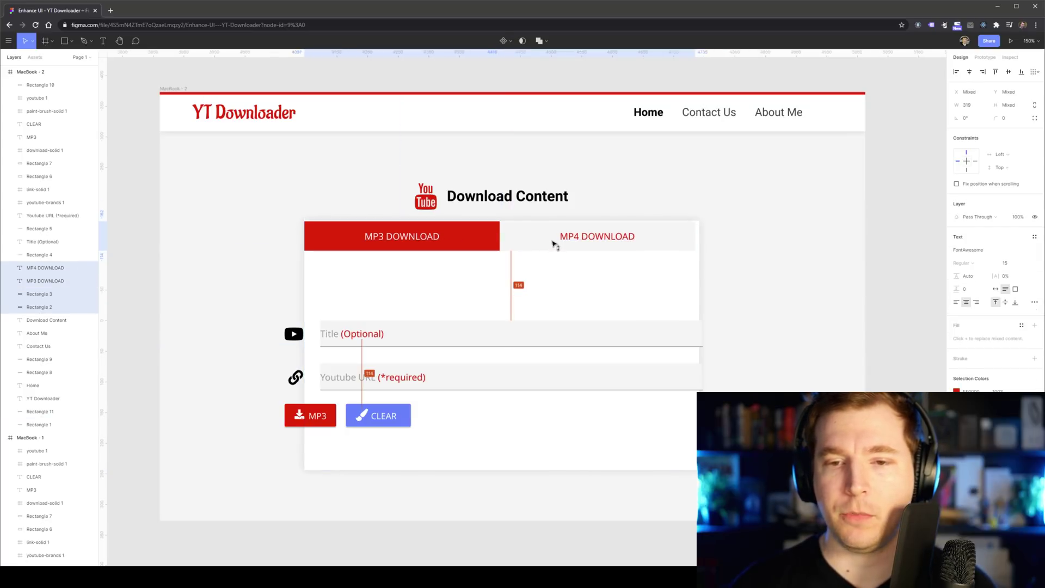
left_click(537, 273)
- Shrink the red MP3 tab rectangle to a 5 px high strip along the tab's lower edge
left_click(456, 245)
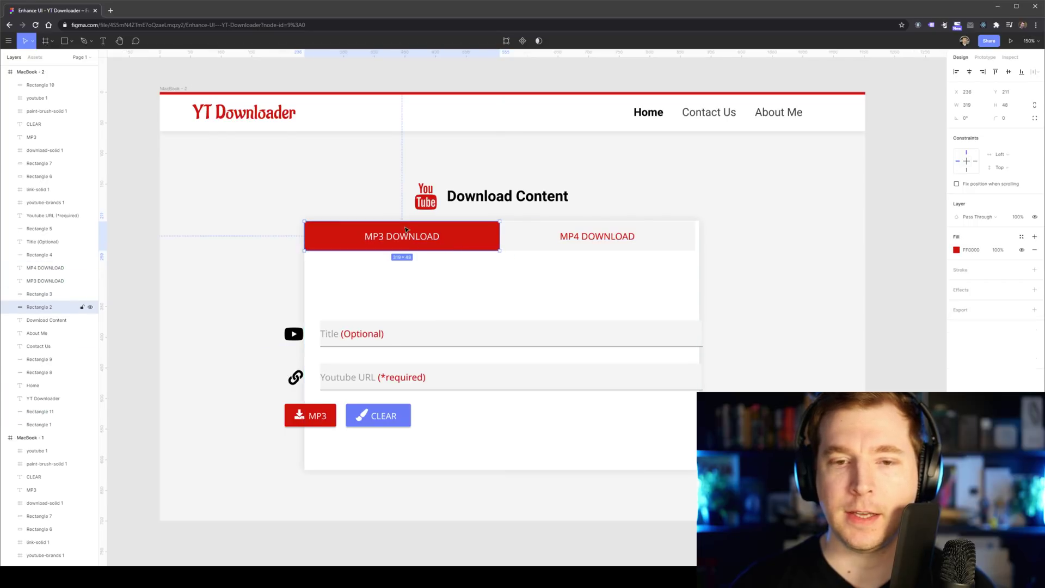
left_click_drag(401, 222, 401, 248)
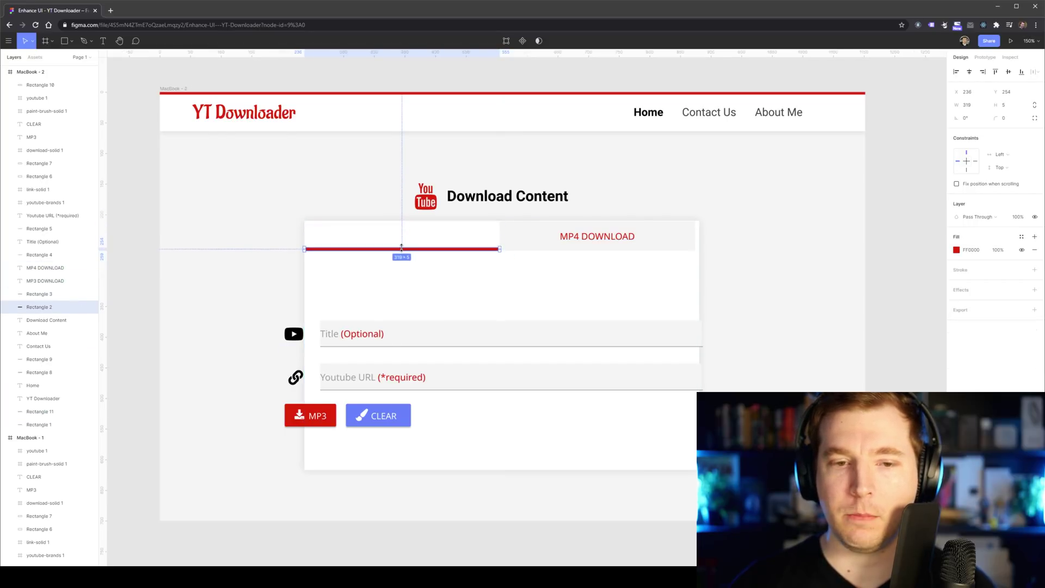
left_click(414, 272)
- Recolour the MP3 DOWNLOAD label red by sampling the header's red stripe
left_click(408, 239)
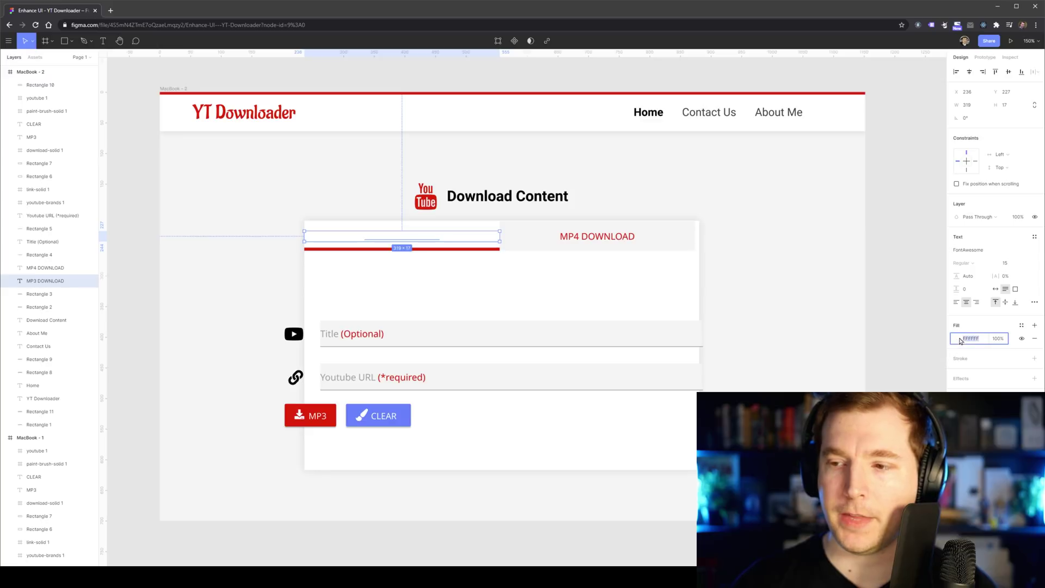
left_click(957, 338)
key("i")
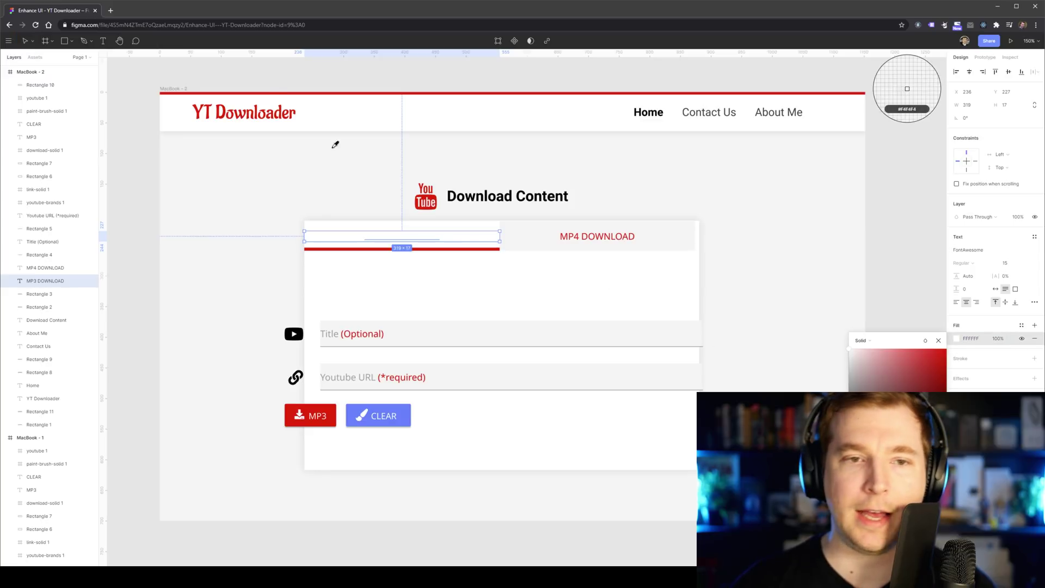
left_click(264, 92)
left_click(319, 206)
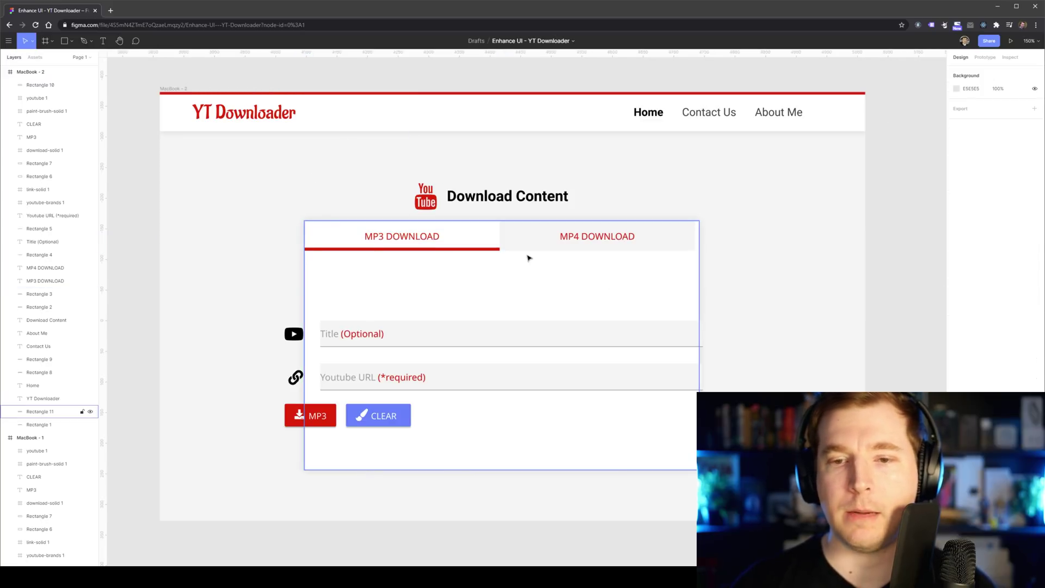
- Recolour the MP4 DOWNLOAD label black (000000) at 50% opacity
left_click(597, 238)
left_click(956, 339)
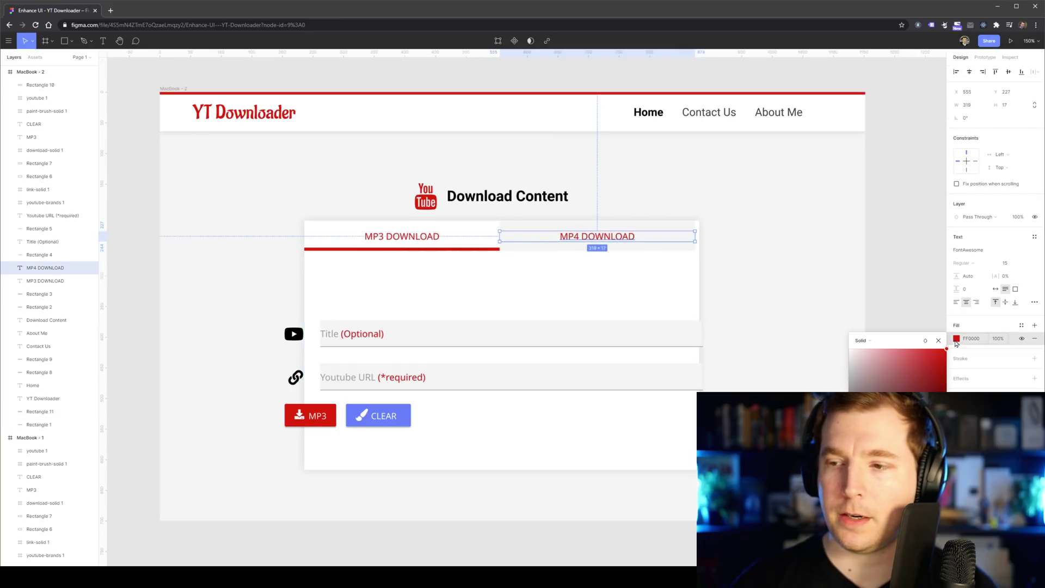
key("i")
left_click(854, 376)
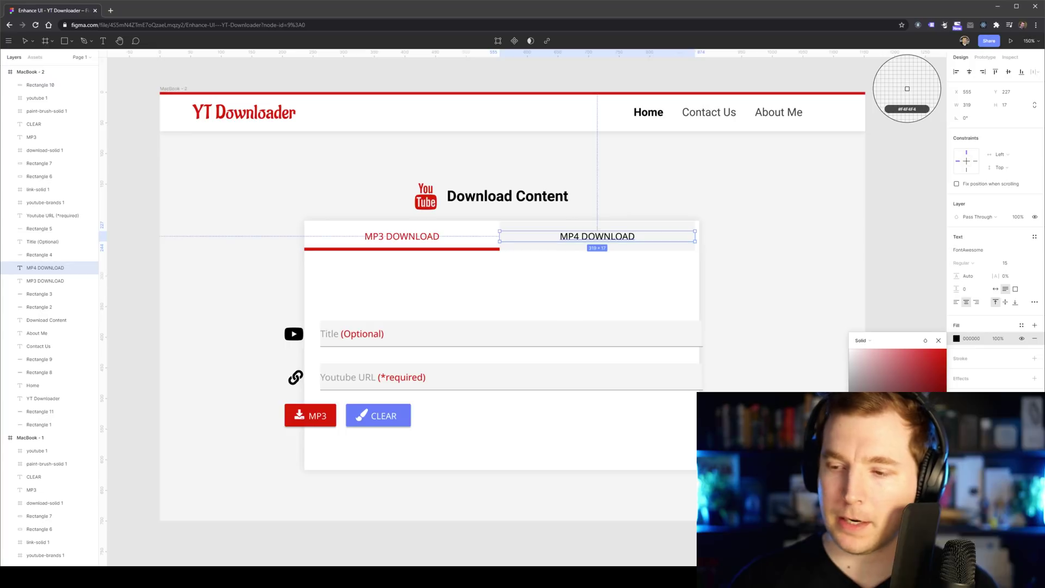
key("5")
key("Escape")
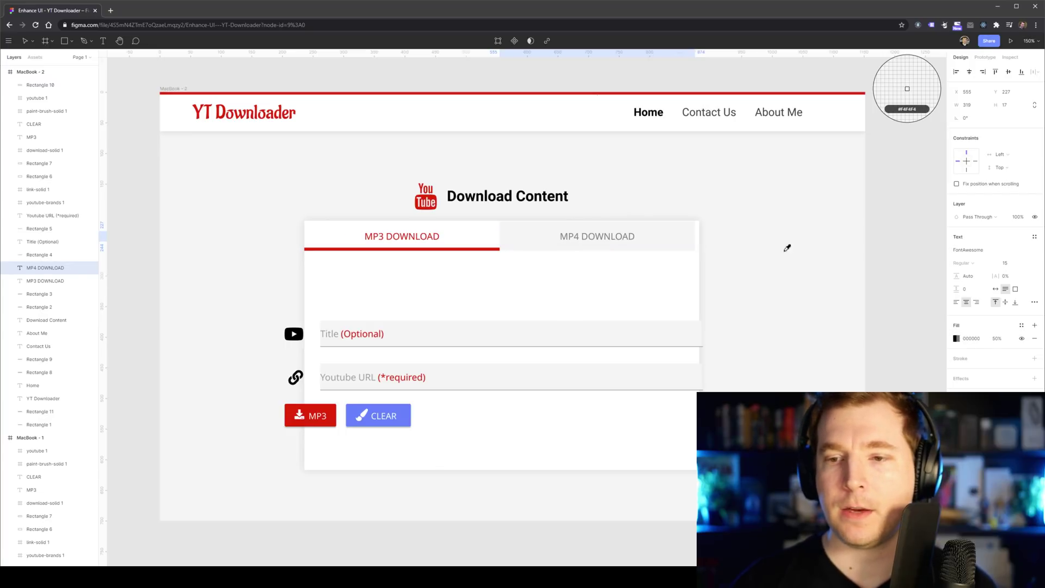
key("Escape")
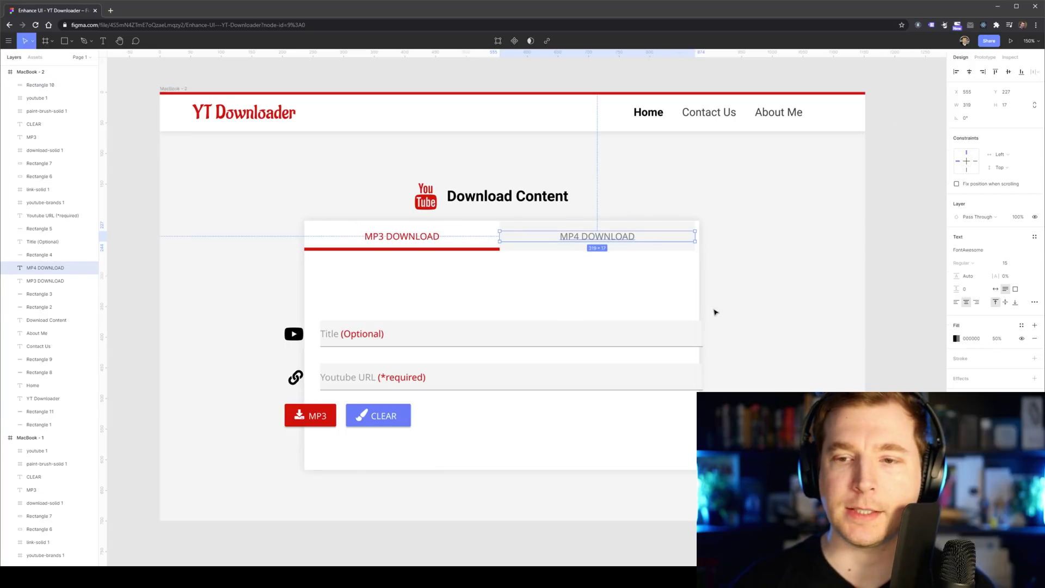
- Stretch the MP4 tab rectangle and its label's text box to the card's right edge
left_click(683, 240)
left_click(693, 240)
left_click(744, 296)
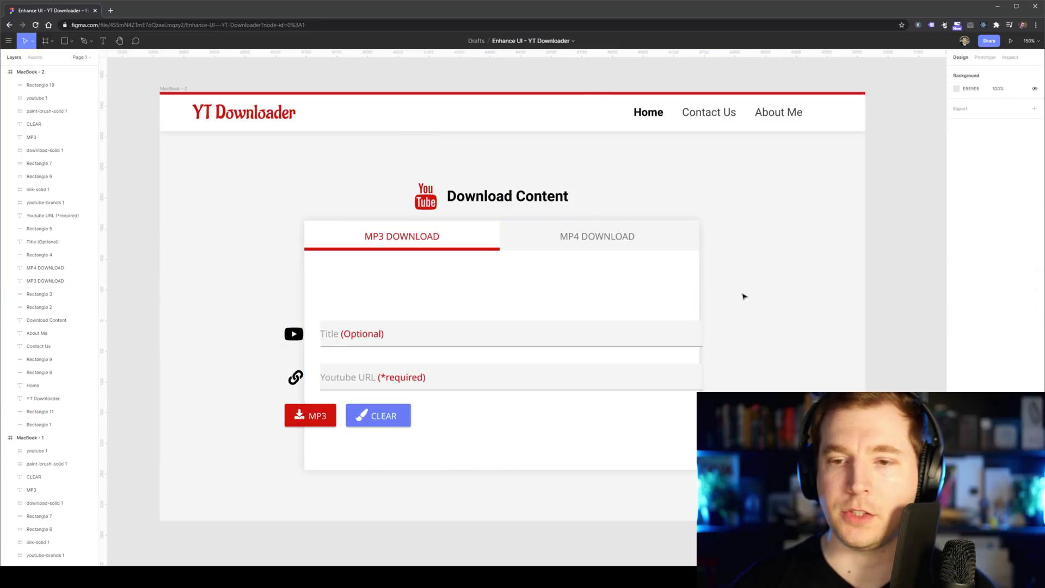
left_click(601, 237)
left_click_drag(696, 237, 699, 237)
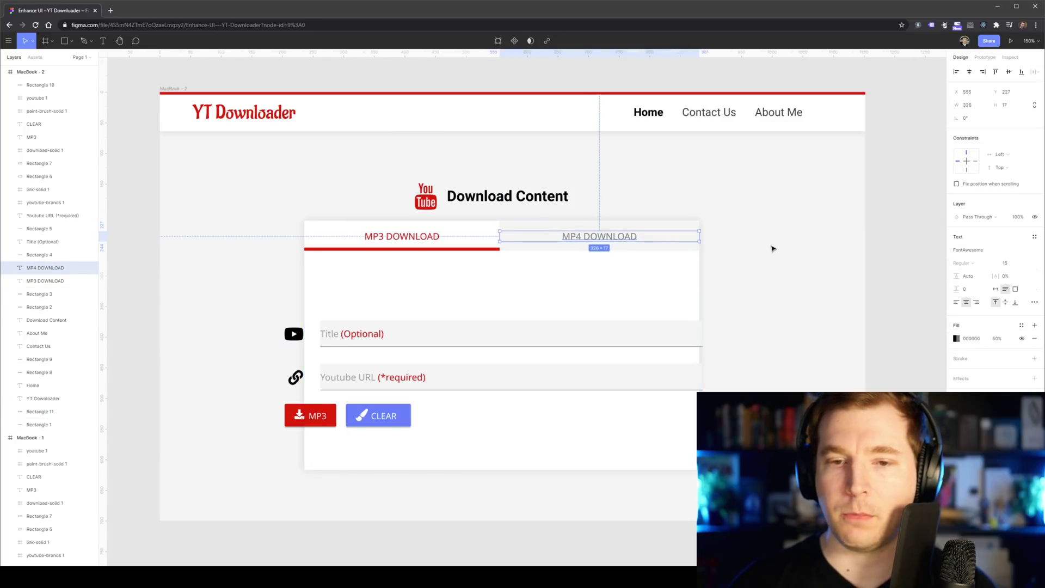
left_click(772, 247)
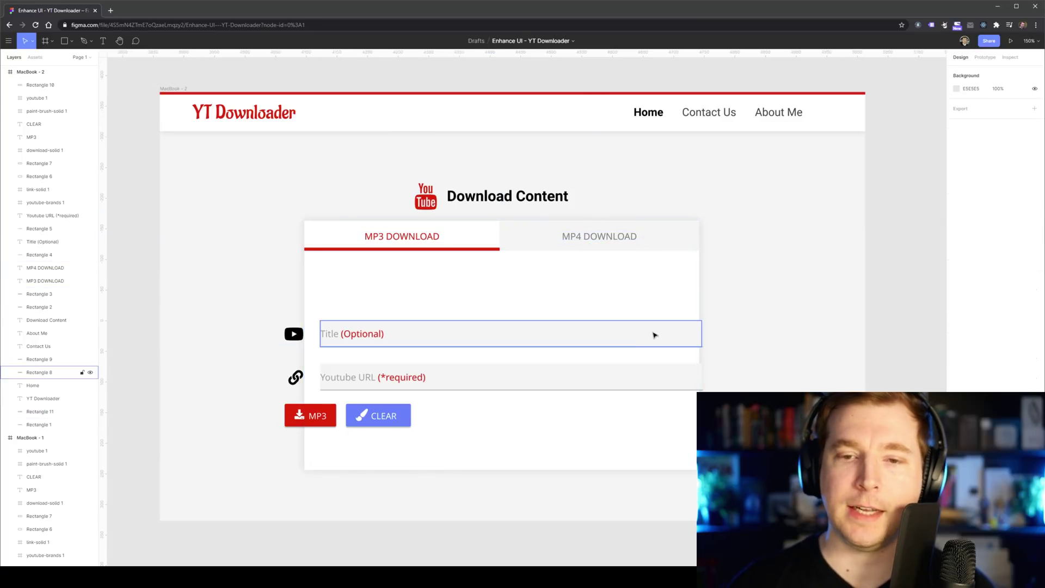
- Move the red strip from the lower edge of the MP3 tab to its upper edge
left_click(442, 251)
left_click_drag(455, 249, 455, 224)
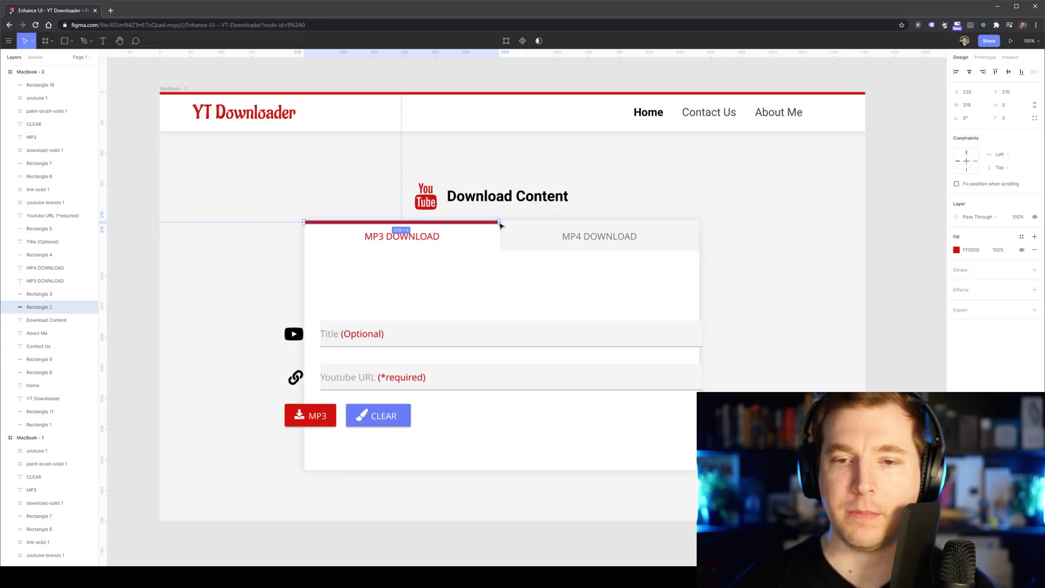
left_click(511, 282)
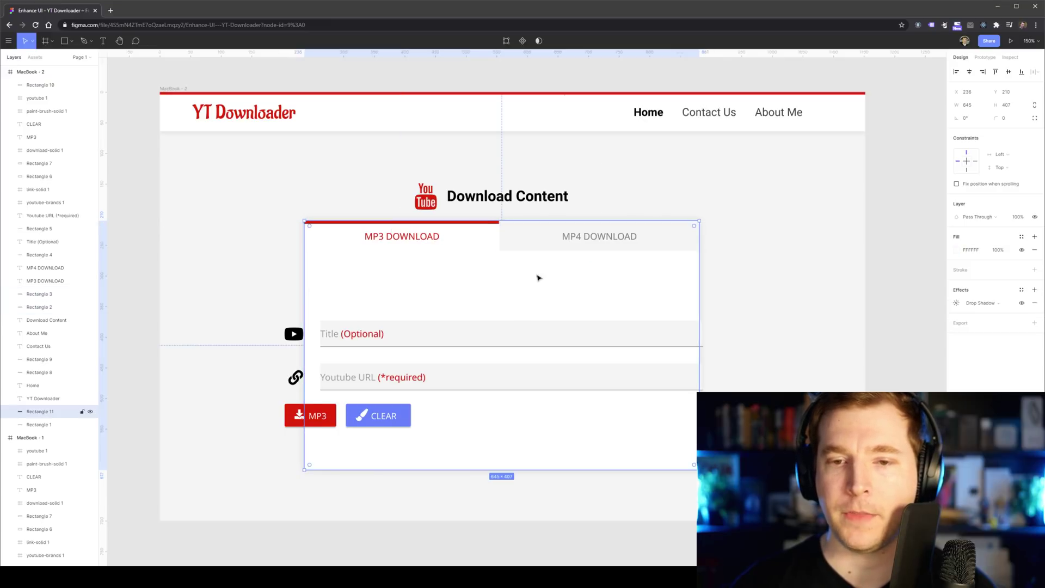
left_click(496, 222)
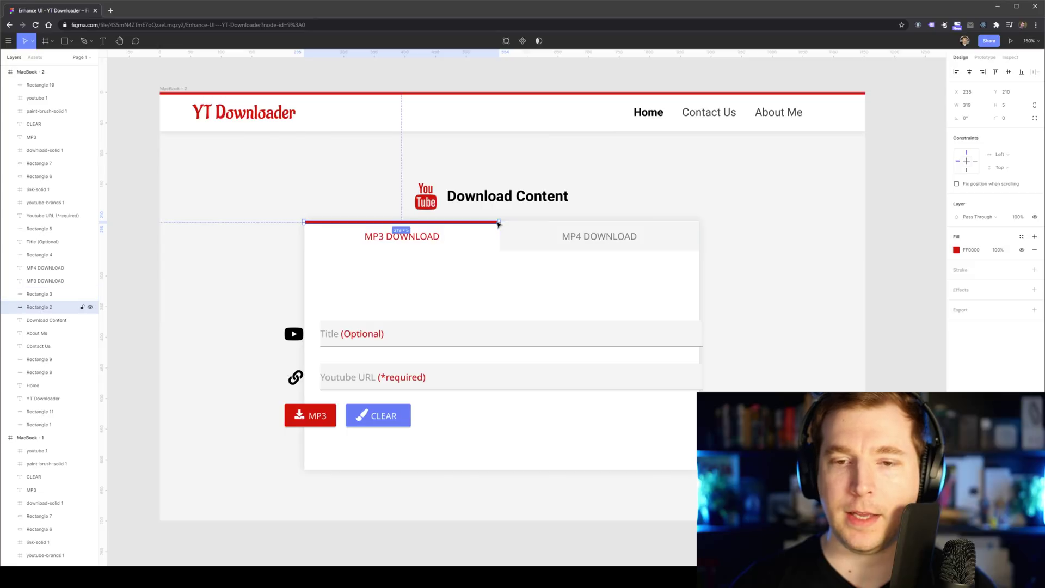
left_click(709, 278)
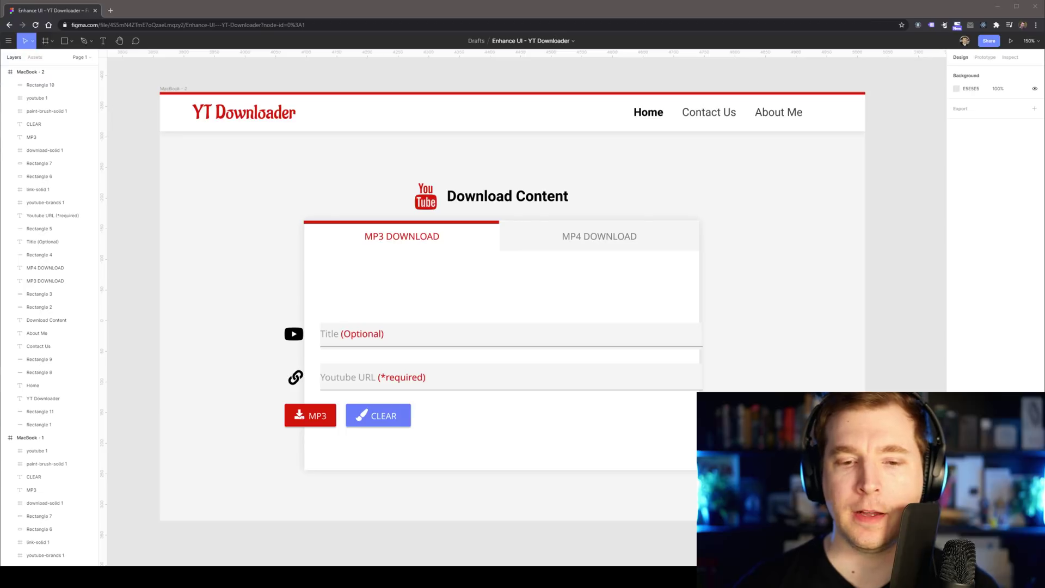
- Delete the grey underlines beneath the Title and Youtube URL fields
left_click(410, 346)
key("Delete")
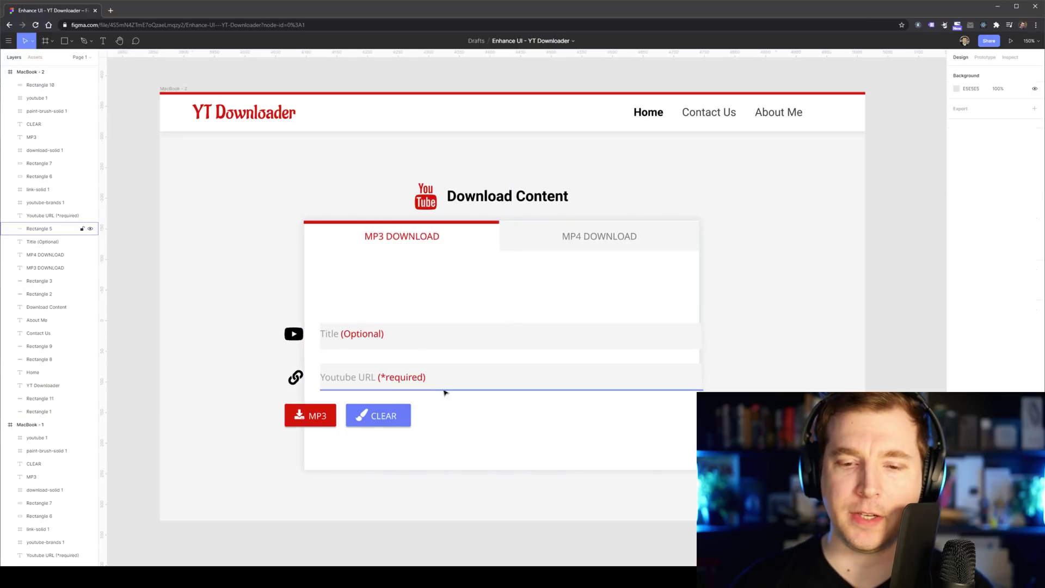
left_click(445, 391)
key("Delete")
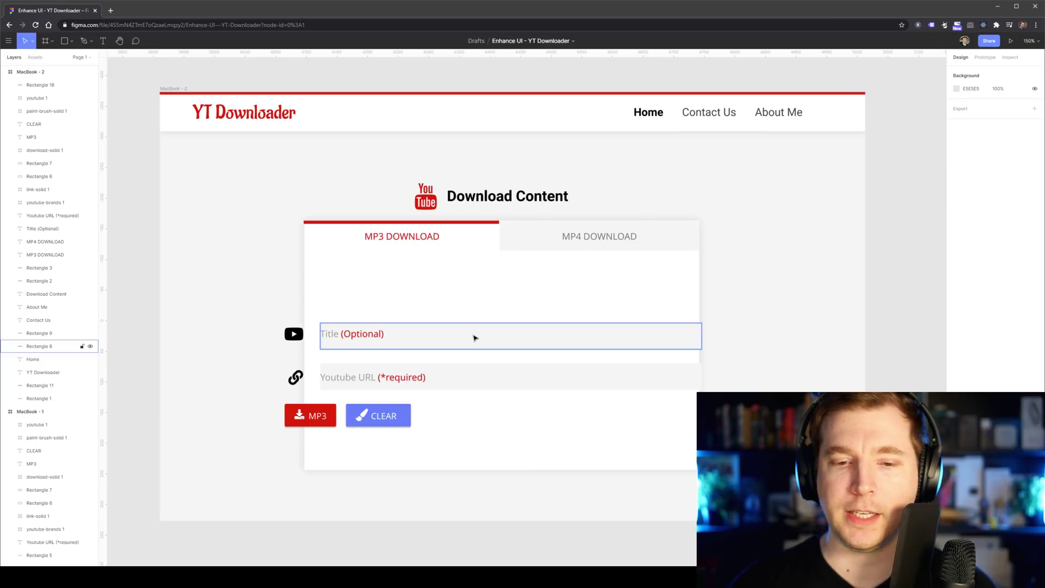
- Move the Title field and its label up beneath the tabs, and narrow the field to about 595 px inside the card
left_click(374, 334)
left_click(432, 340, "shift")
left_click_drag(431, 341, 431, 287)
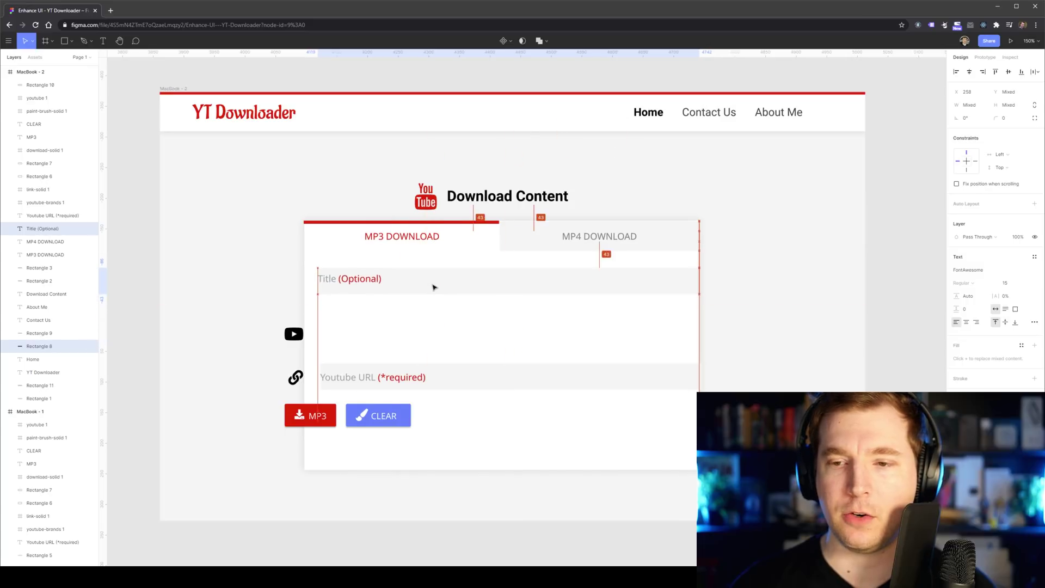
left_click(692, 282)
left_click(690, 281)
left_click_drag(698, 281, 681, 280)
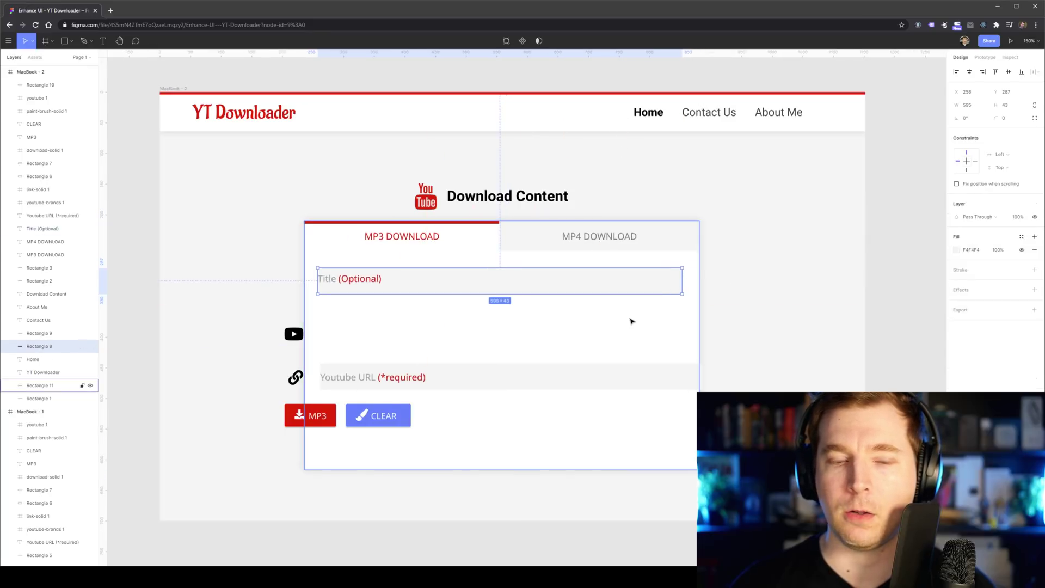
left_click(631, 322)
- Separate the Title (Optional) label from its field, placing the label at Y 278 above the field at Y 307
left_click(357, 280)
left_click(422, 284, "shift")
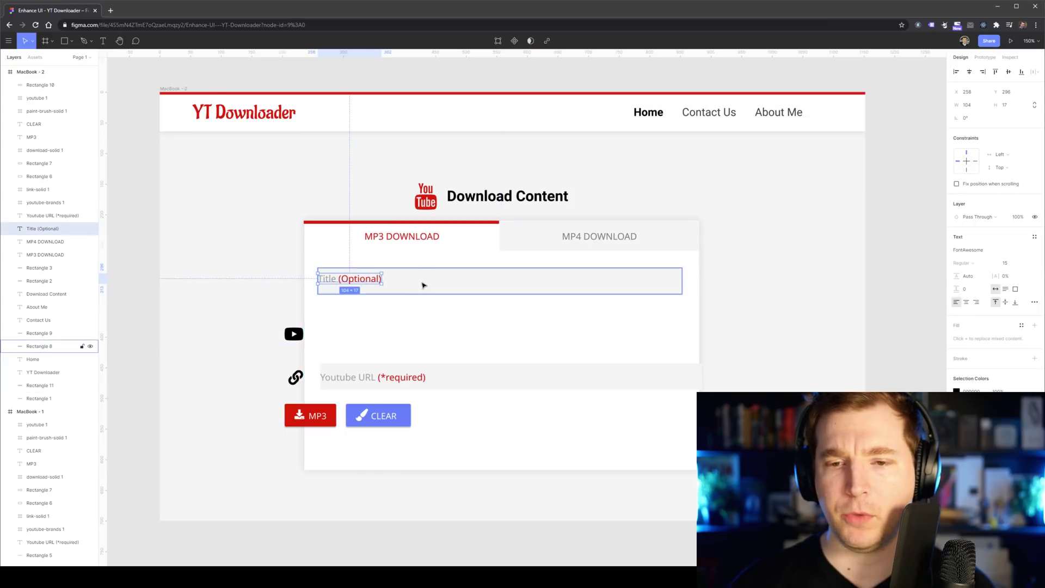
left_click_drag(429, 284, 355, 272)
left_click(392, 296, "shift")
left_click(357, 289)
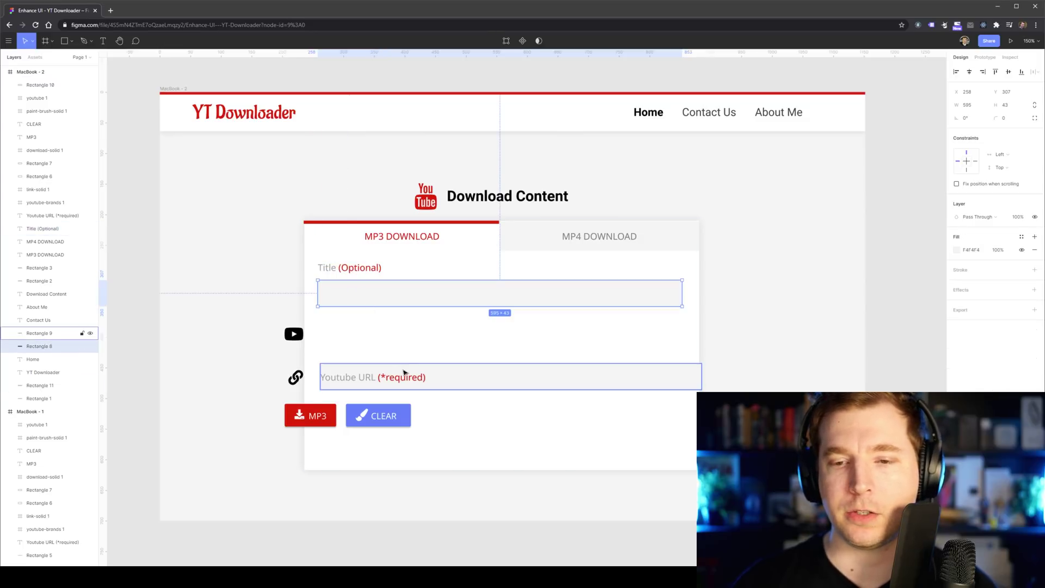
left_click(410, 340)
- Give the Title field rectangle a corner radius of 30 and a fill of F1F1F1
left_click(375, 295)
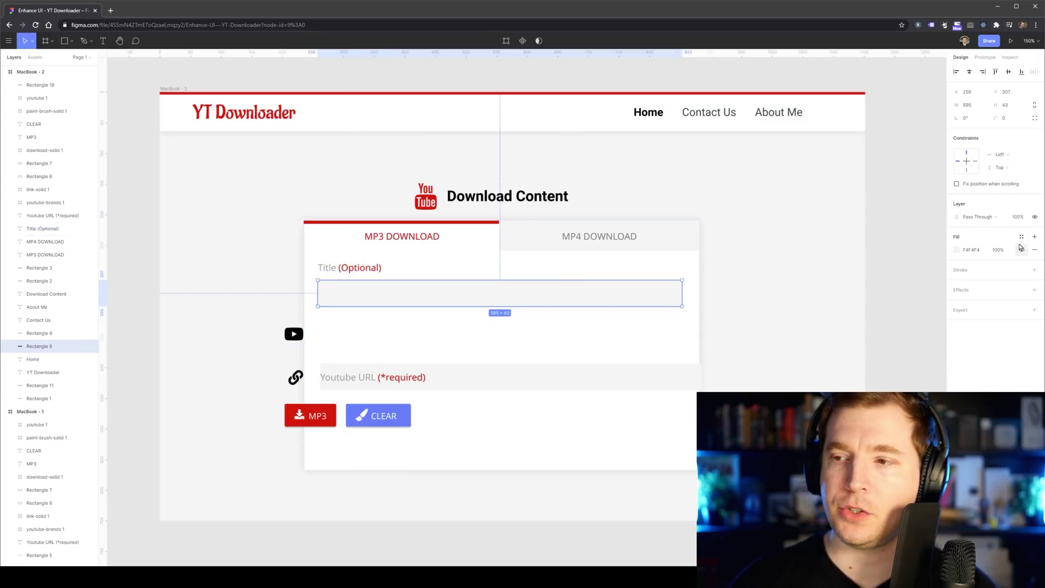
left_click(1008, 120)
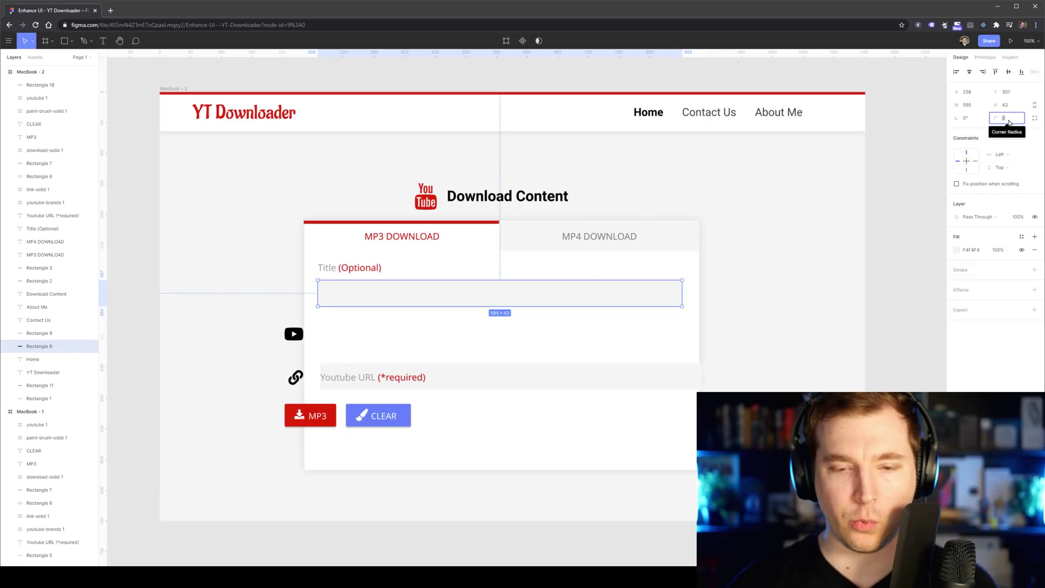
type("30")
key("Return")
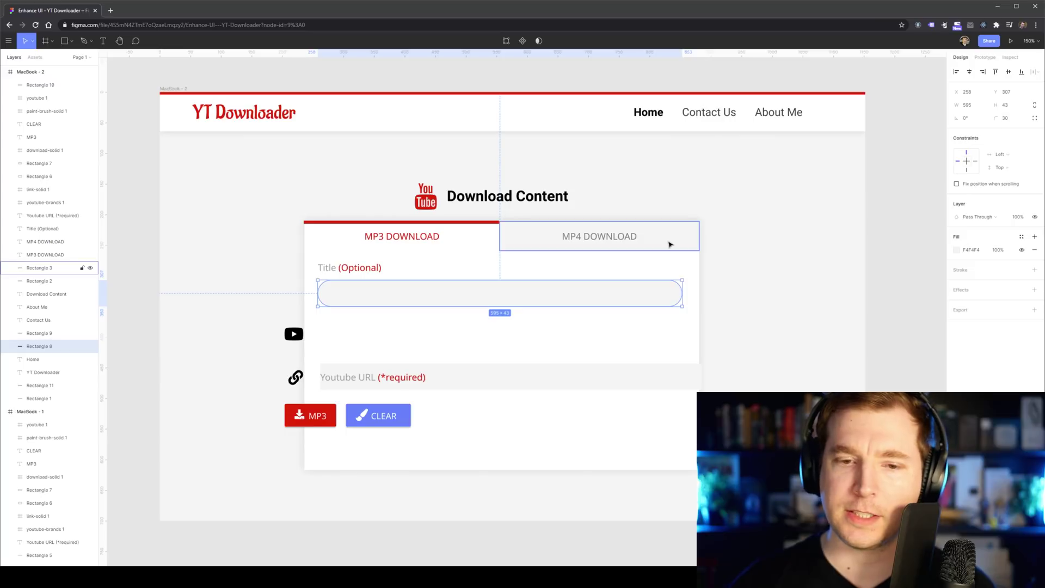
left_click(450, 355)
left_click(373, 296)
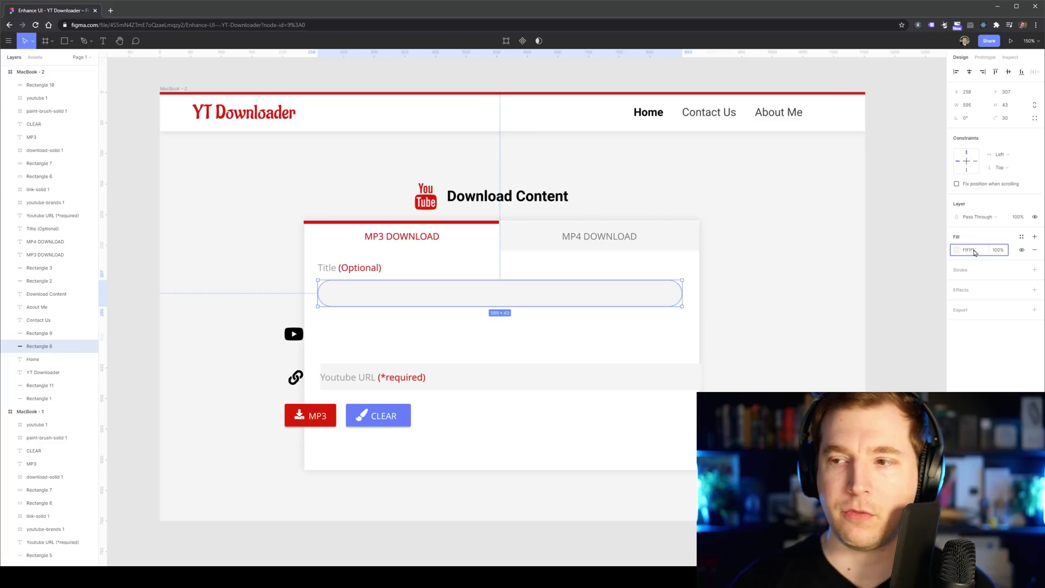
key("Return")
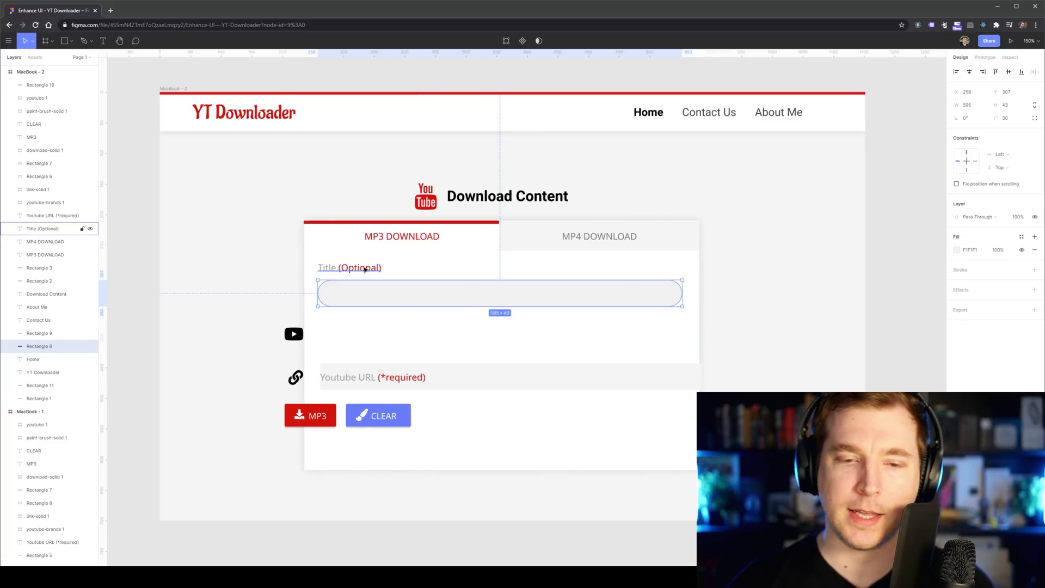
- Recolour the label above the Title field, making the word Title black and (Optional) grey
left_click(364, 270)
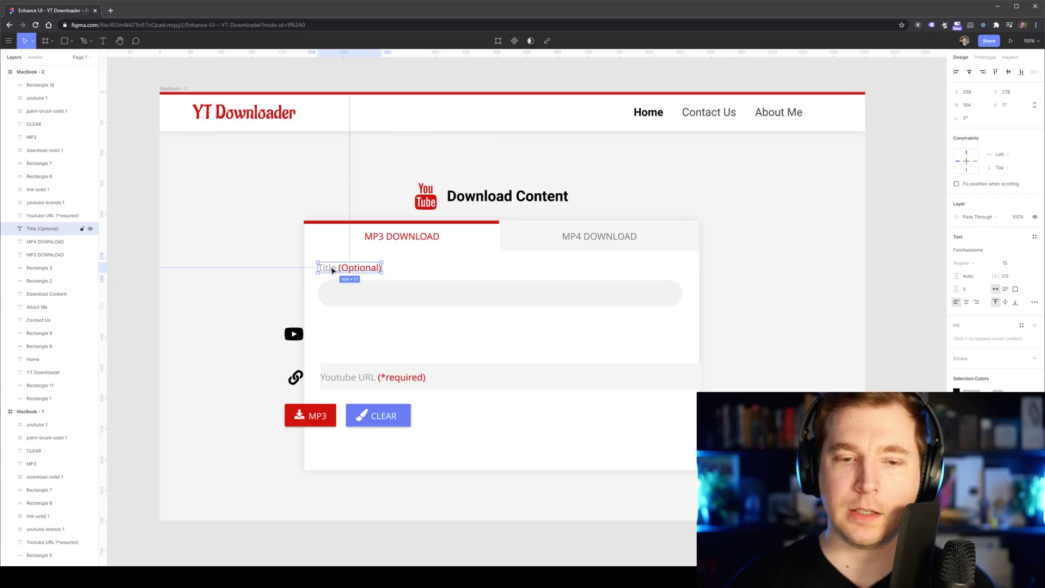
double_click(340, 270)
left_click(347, 269)
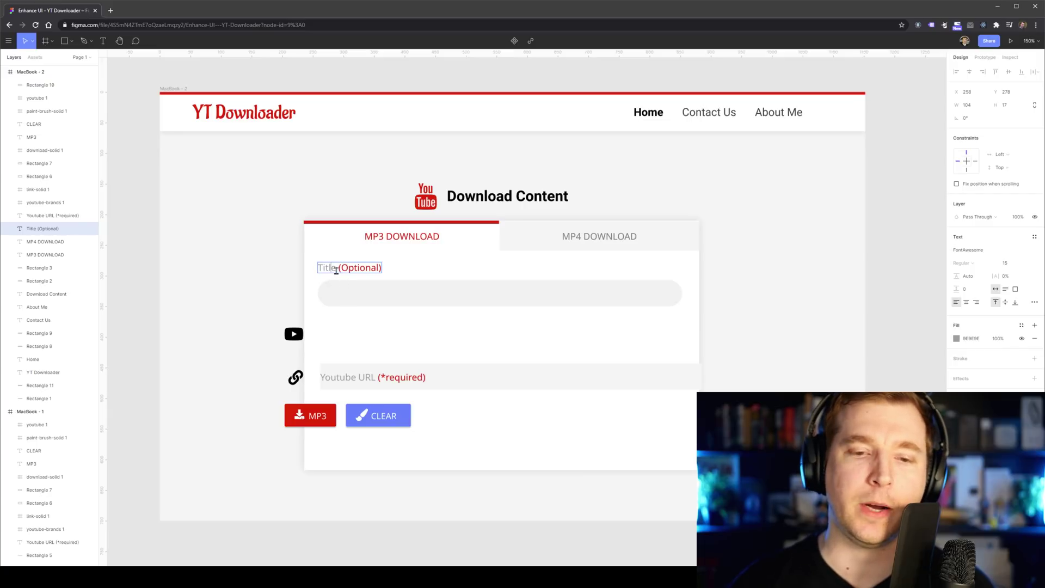
left_click_drag(337, 269, 409, 268)
left_click(956, 340)
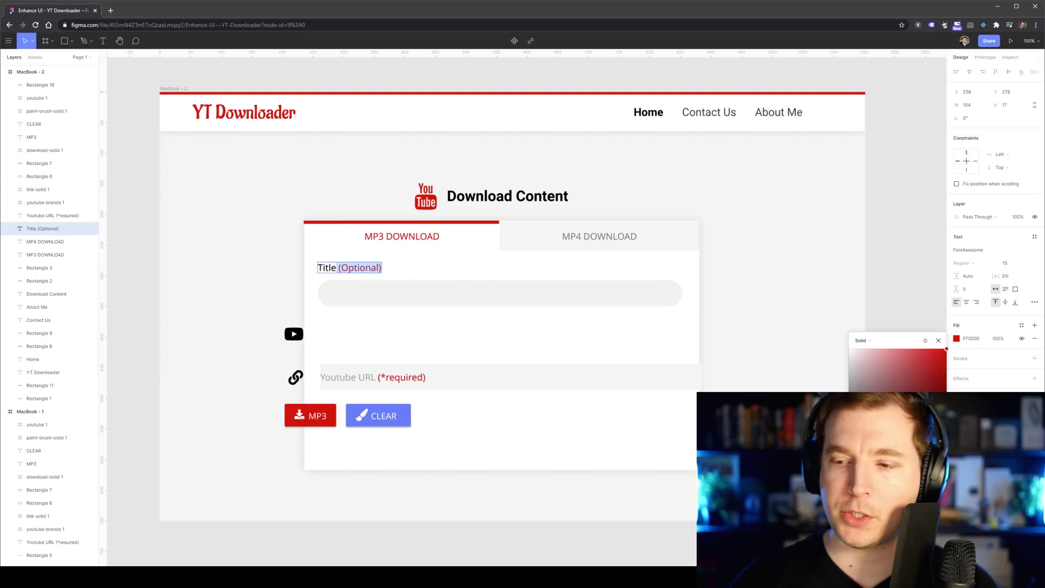
left_click_drag(945, 349, 848, 388)
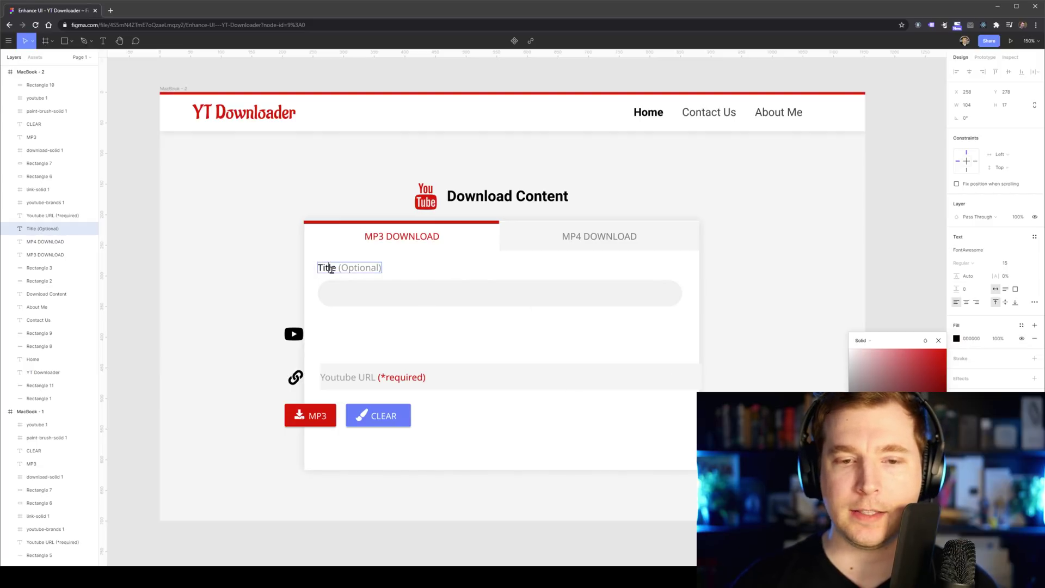
- Set the whole Title (Optional) label to font size 18 and nudge it into place above the field
key("ctrl+a")
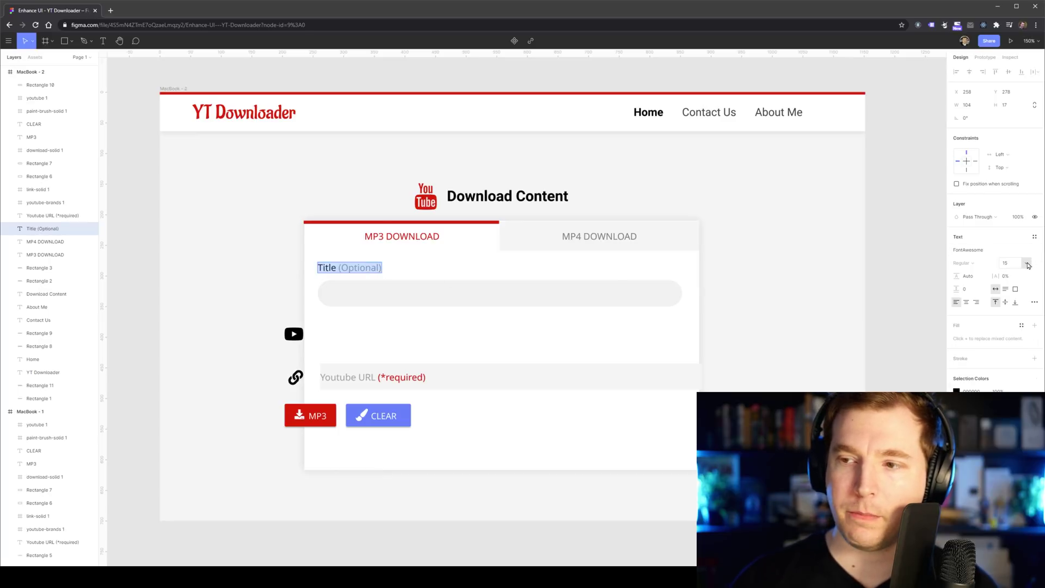
left_click(1026, 266)
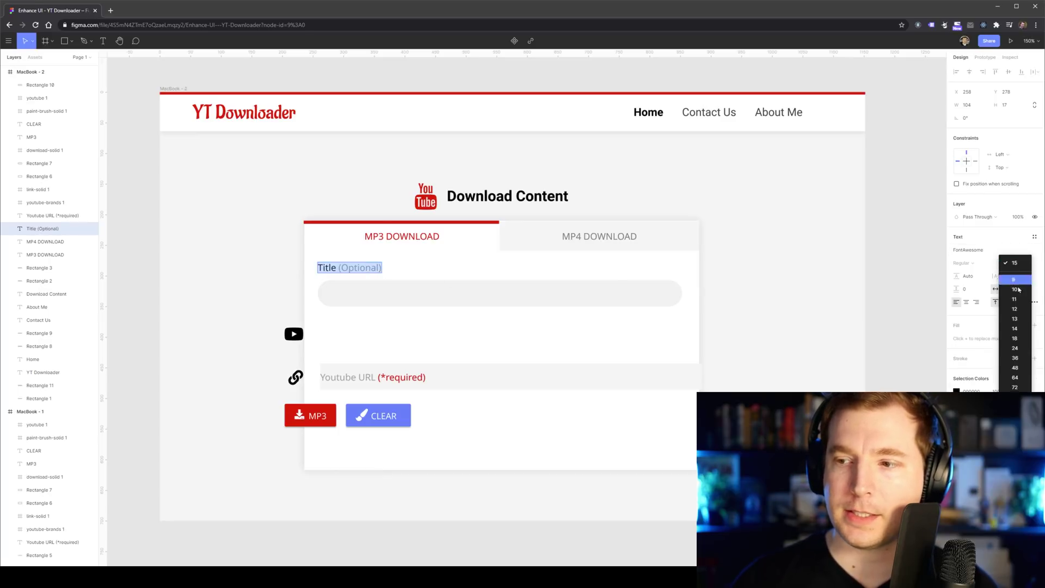
left_click(1015, 339)
key("Escape")
left_click_drag(368, 272, 368, 273)
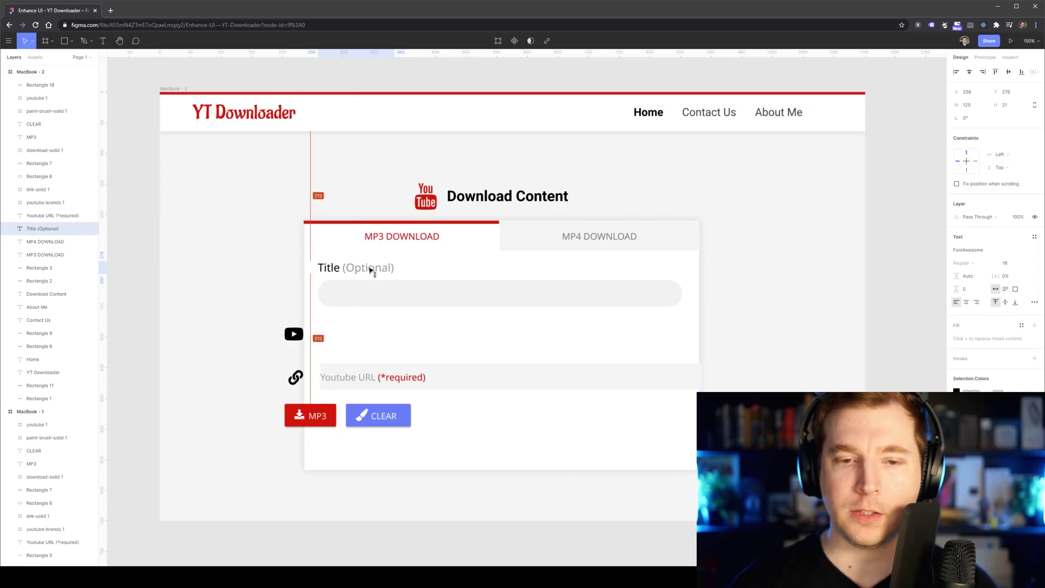
- Move the YouTube play icon inside the start of the Title field and set its colour opacity to 25%
left_click(375, 296)
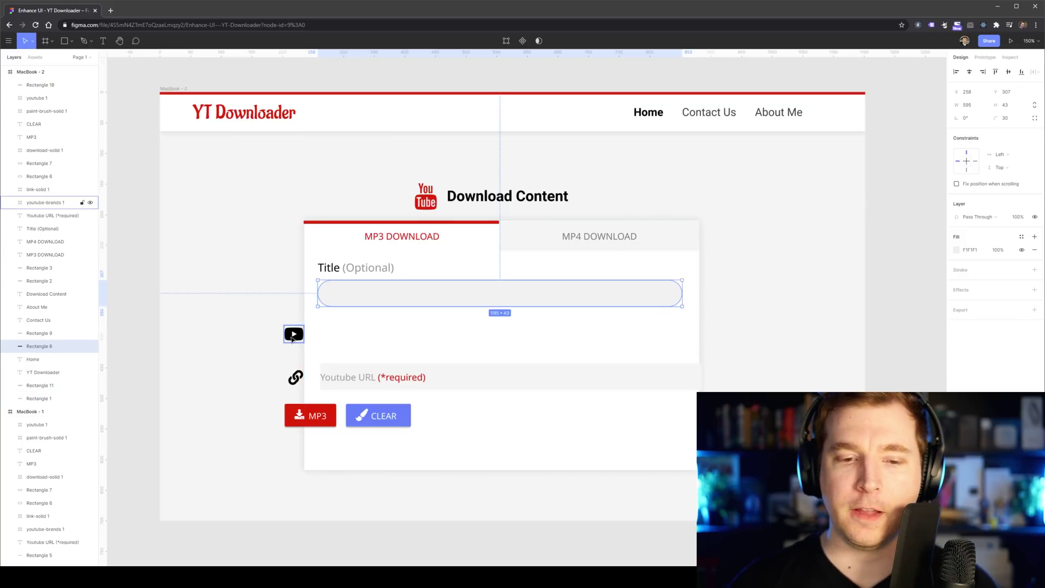
left_click_drag(293, 338, 335, 296)
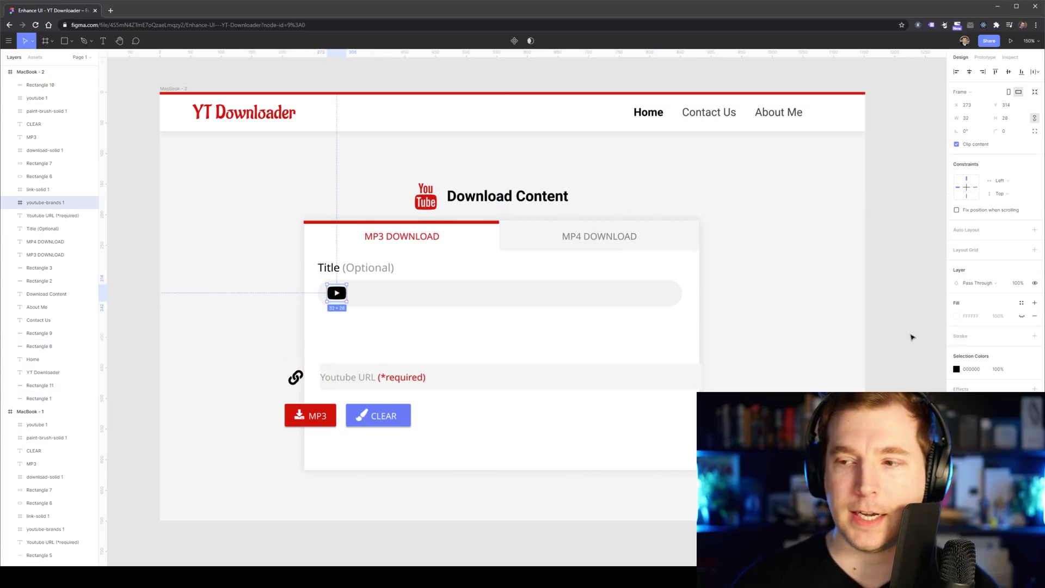
left_click(1002, 371)
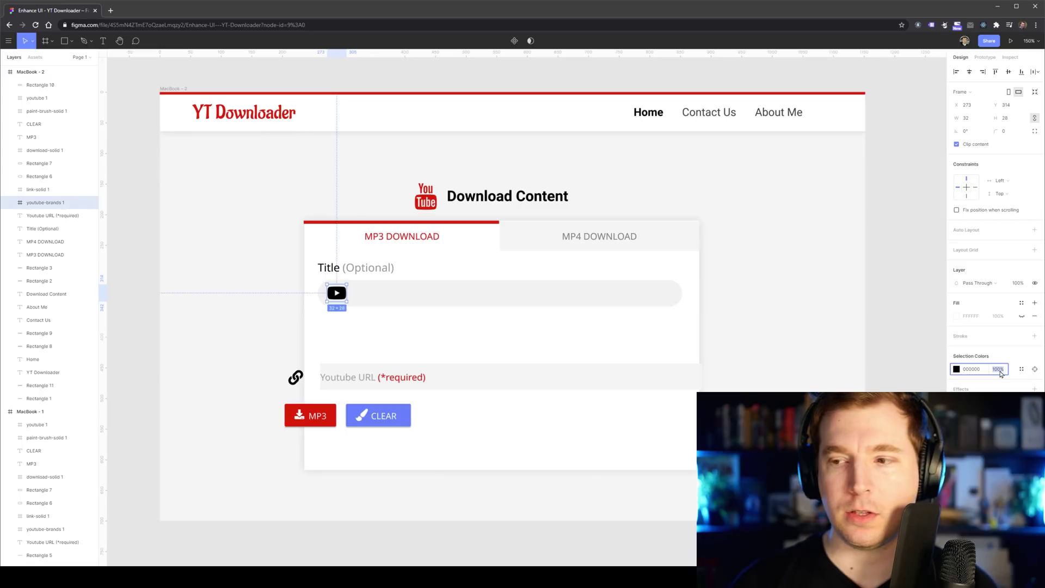
type("50")
key("Return")
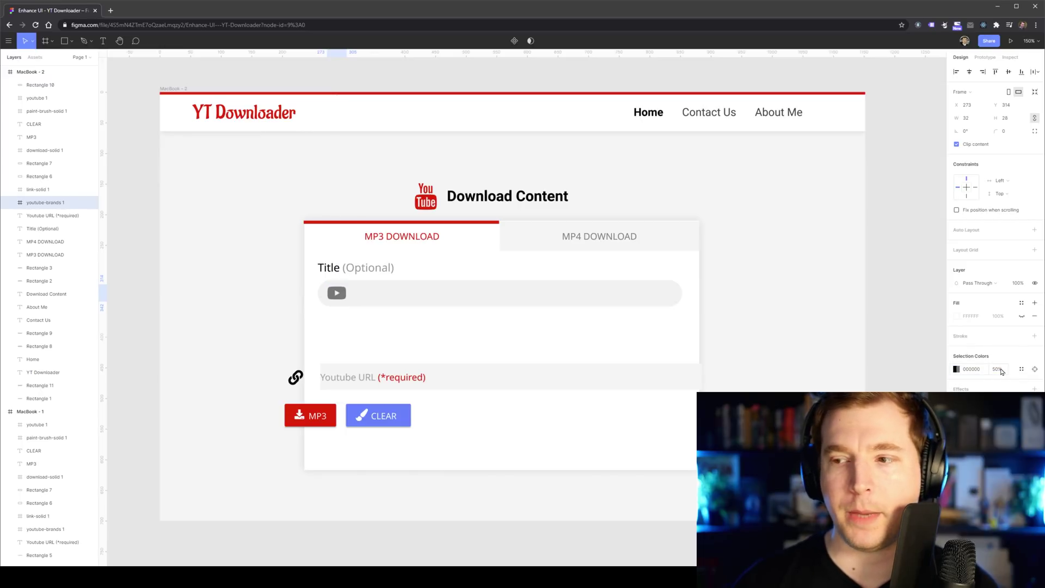
type("25")
key("Return")
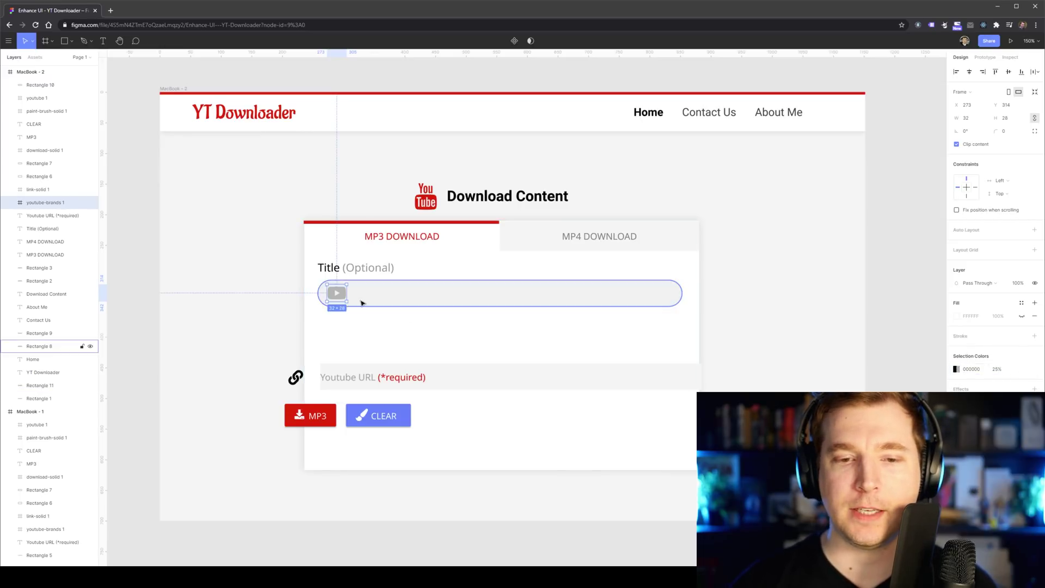
- Duplicate the Title (Optional) label into the field beside the play icon and make the copy font size 16 in grey 878787
left_click(359, 283)
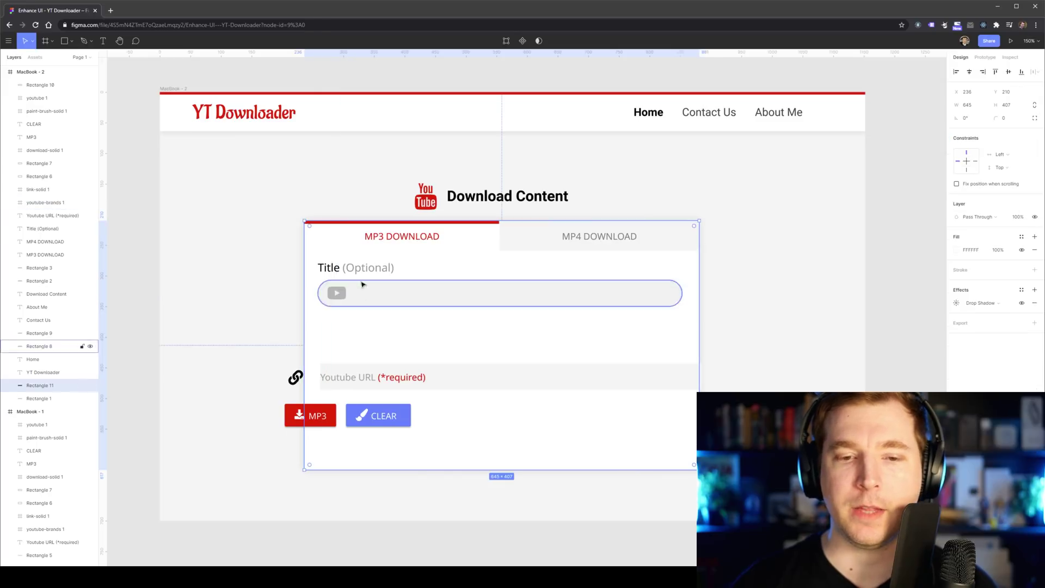
left_click(366, 272)
left_click_drag(350, 272, 389, 294)
left_click(1007, 264)
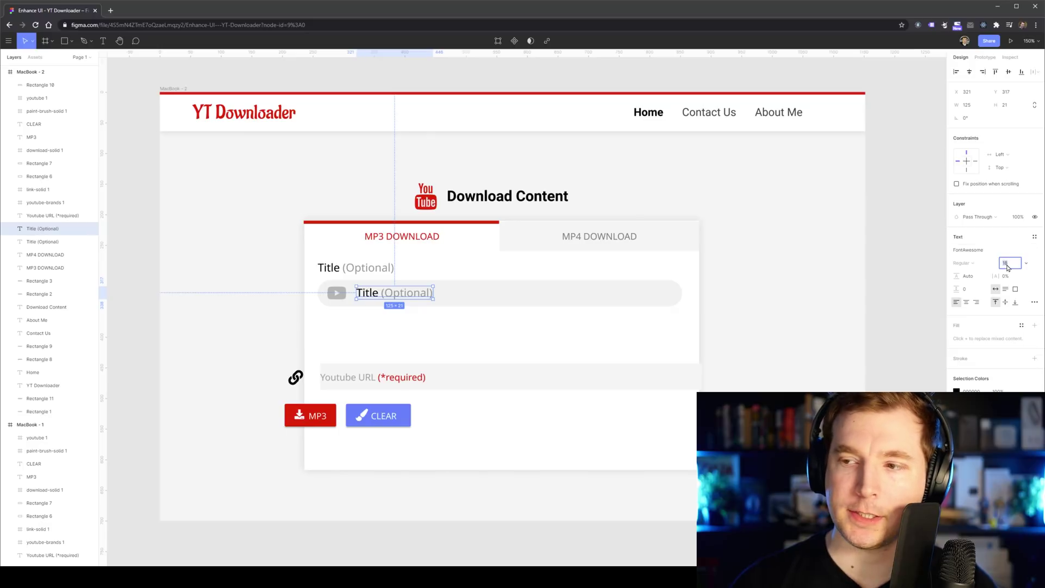
type("16")
key("Return")
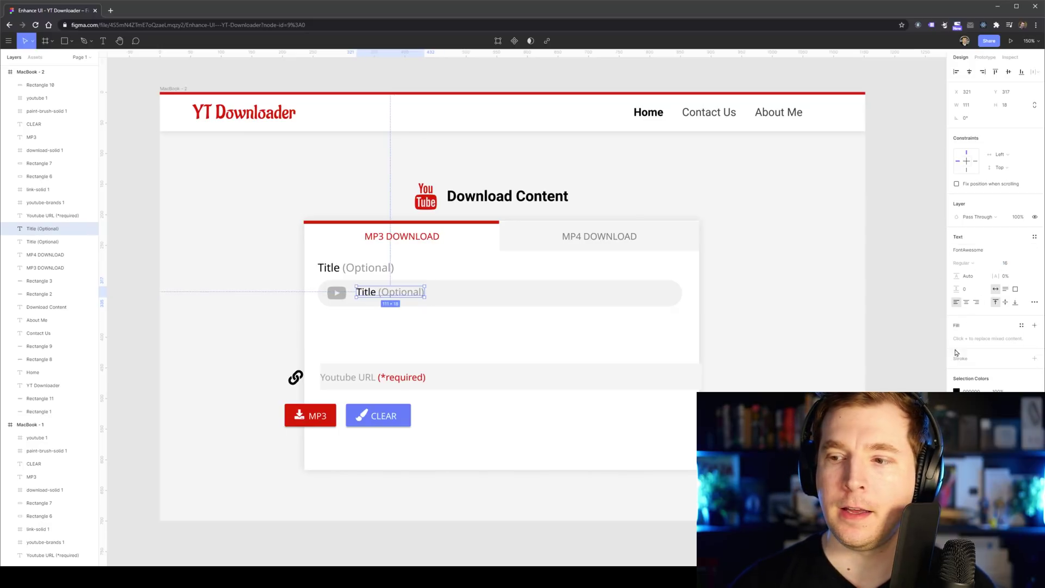
left_click(956, 390)
- Replace the copied text with the placeholder "Example title" and nudge it into line with the icon inside the Title field
left_click(383, 295)
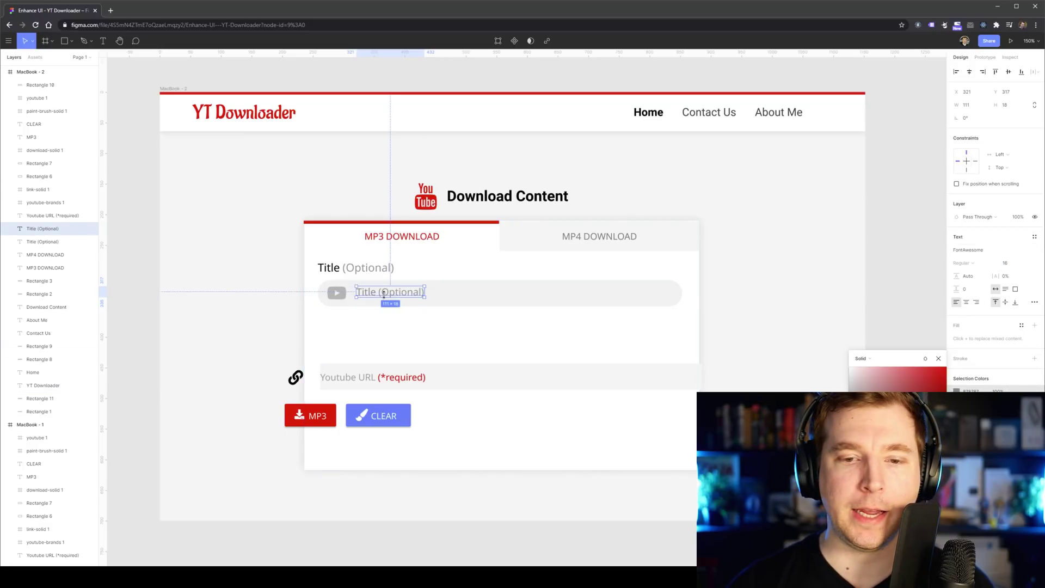
double_click(384, 293)
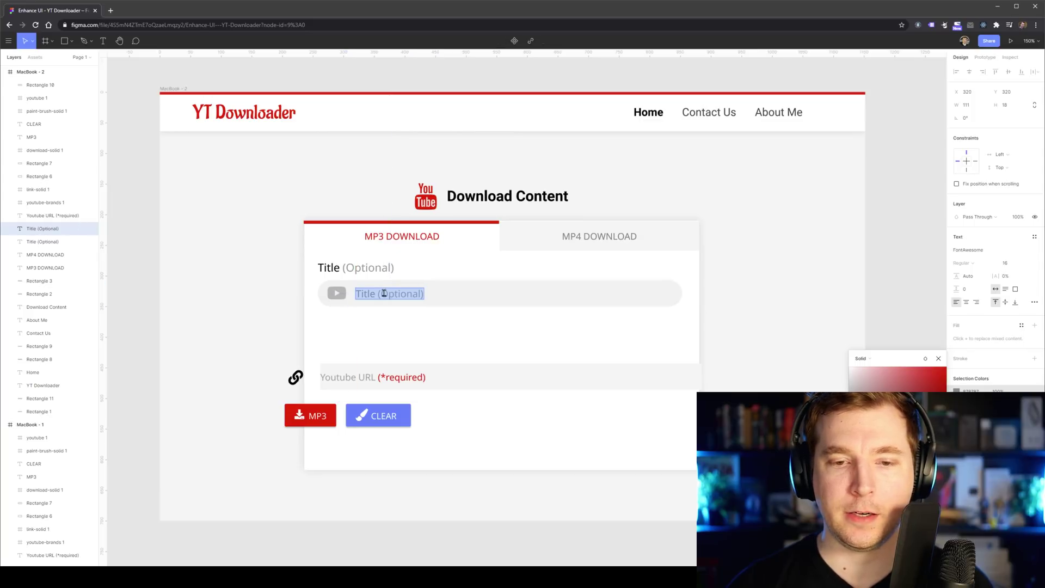
type("Example titl")
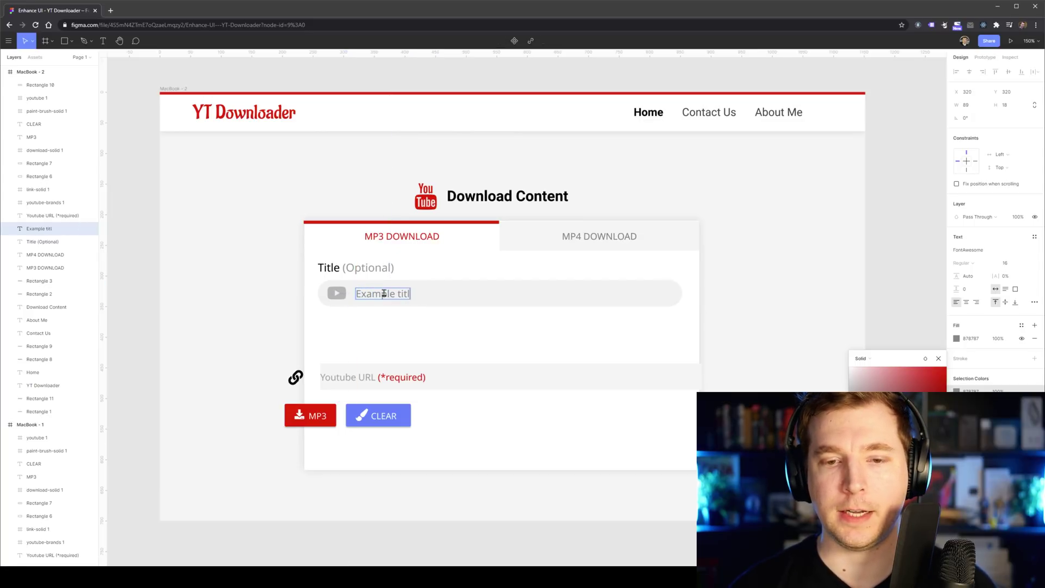
key("Escape")
key("Escape")
key("Up")
key("Up")
key("Up")
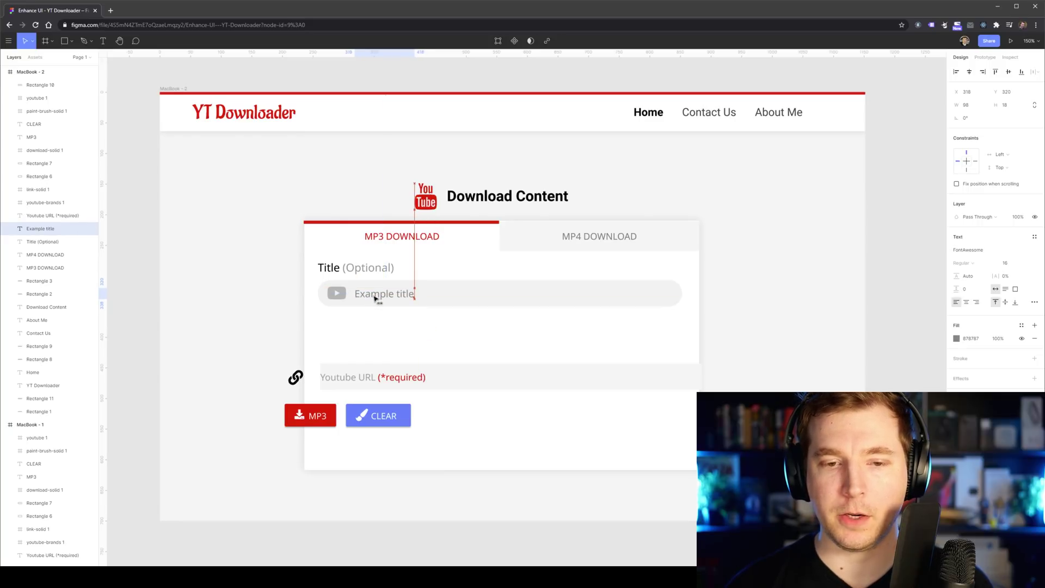
left_click(378, 299)
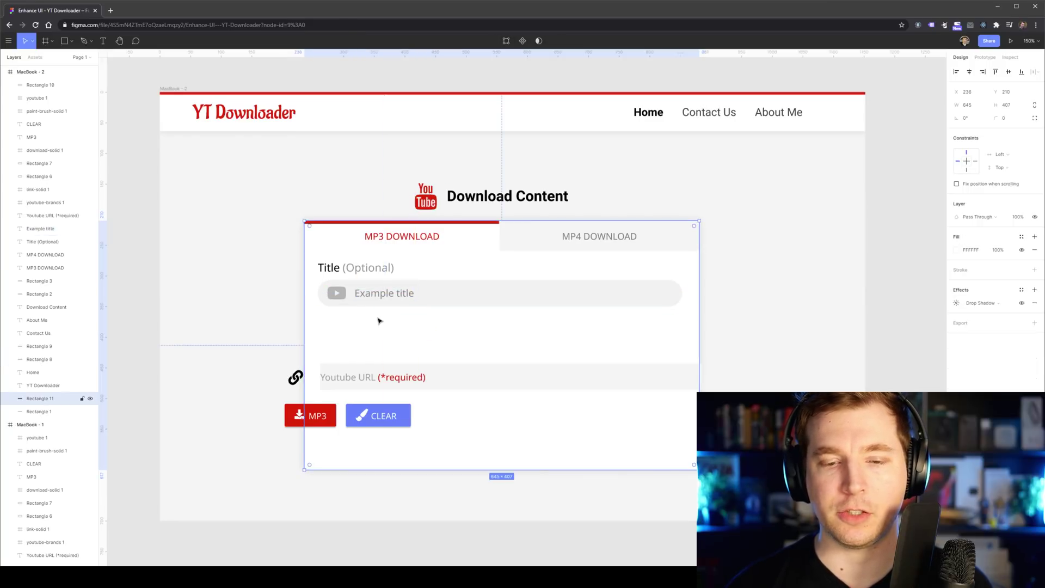
- Duplicate the Title label, field, icon and placeholder directly below the original, and delete the old Youtube URL label and field
left_click(337, 294)
left_click(381, 294, "shift")
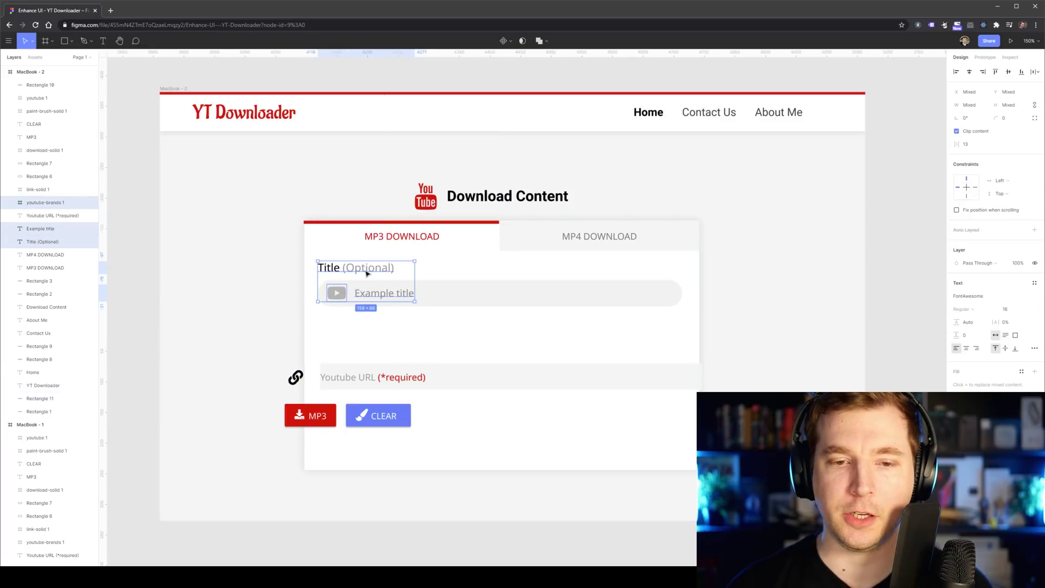
left_click(331, 268, "shift")
left_click(414, 296, "shift")
left_click_drag(413, 296, 445, 350)
key("Escape")
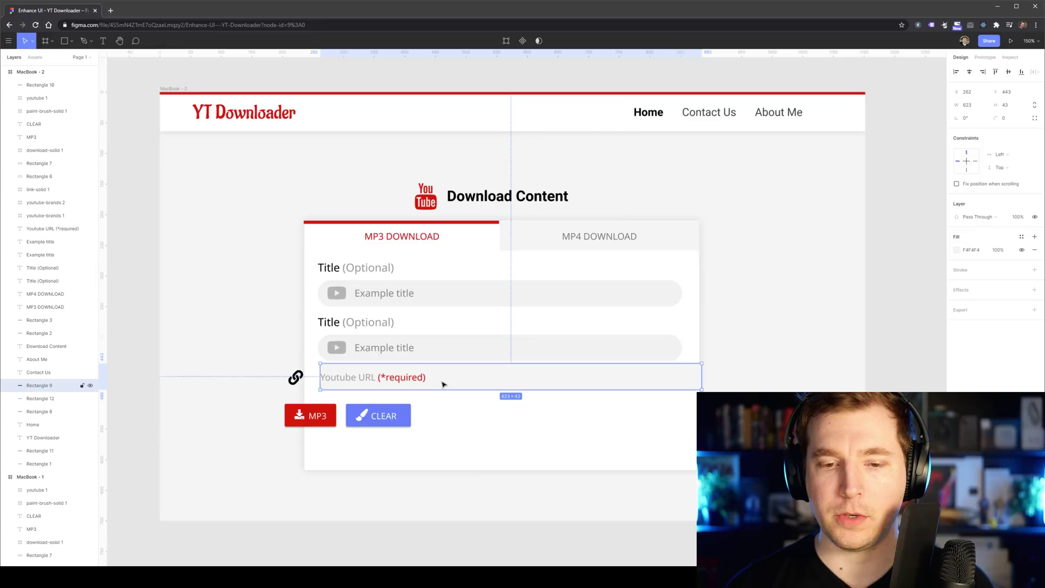
left_click(396, 381)
key("Delete")
- Set the link icon's colour opacity to 25%
left_click(295, 377)
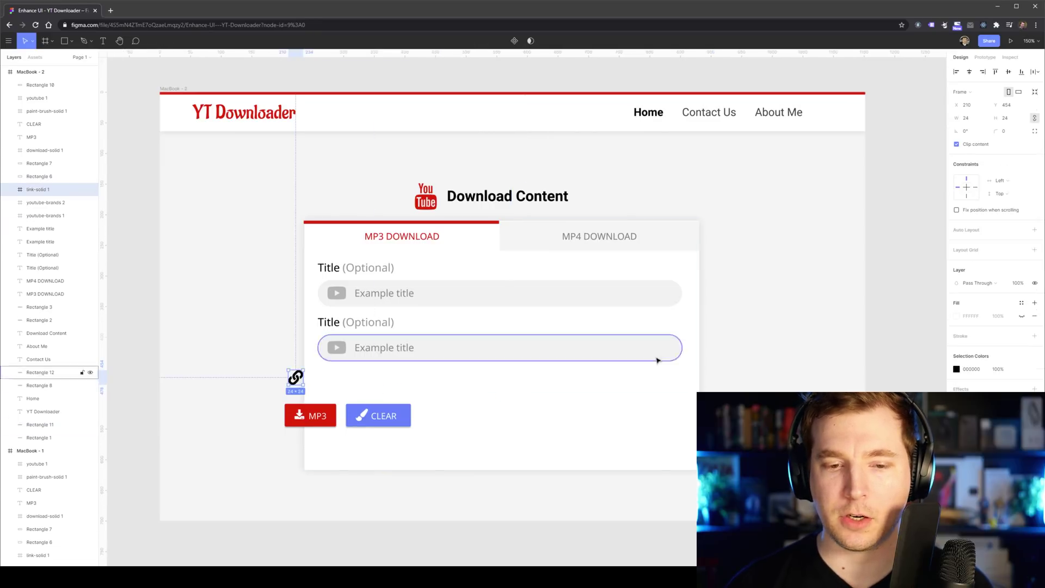
type("50")
key("Return")
left_click(1002, 371)
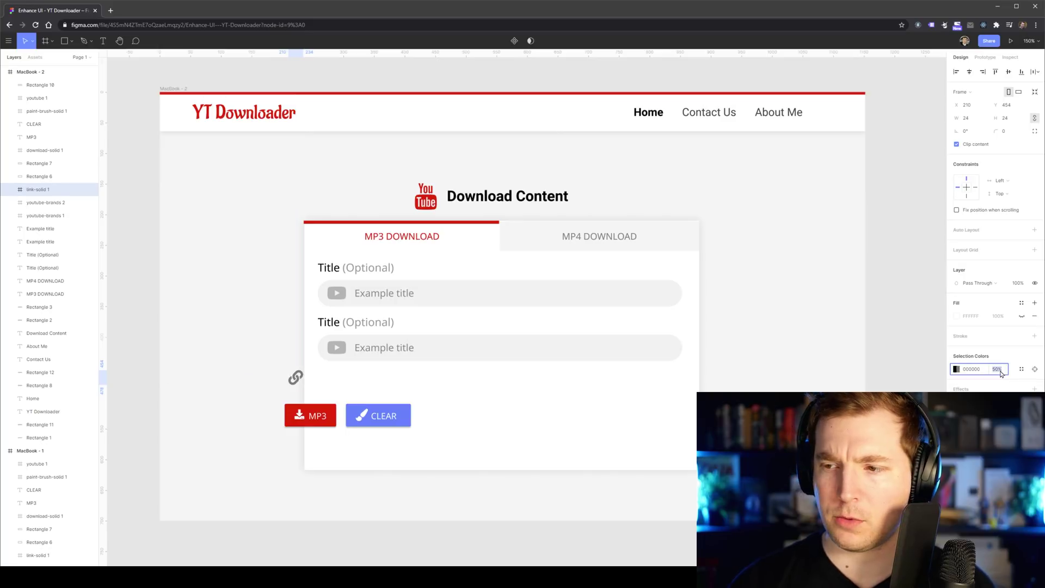
type("25")
key("Return")
- Replace the duplicated YouTube icon in the second field with the faded link icon
left_click(337, 353)
key("Delete")
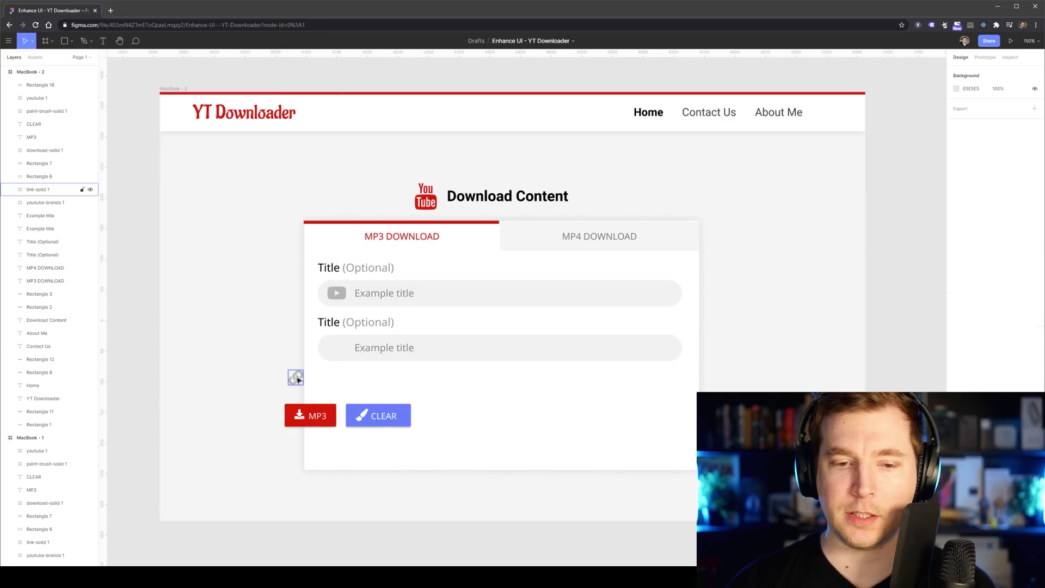
left_click_drag(295, 377, 336, 347)
left_click(354, 378)
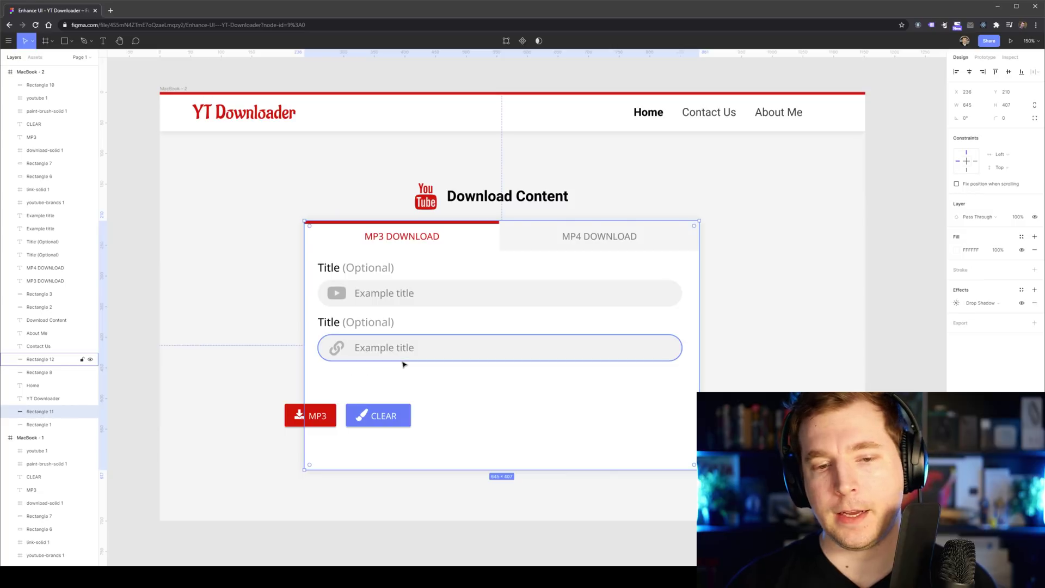
- Change the word Title to URL in the second field's label
double_click(328, 322)
left_click_drag(339, 322, 292, 324)
type("URL")
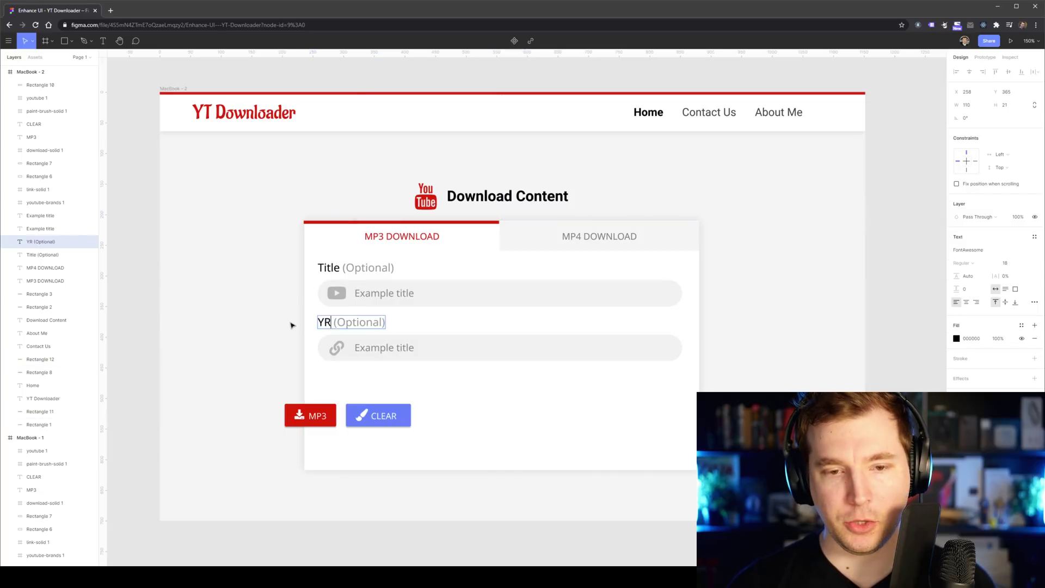
key("ctrl+z")
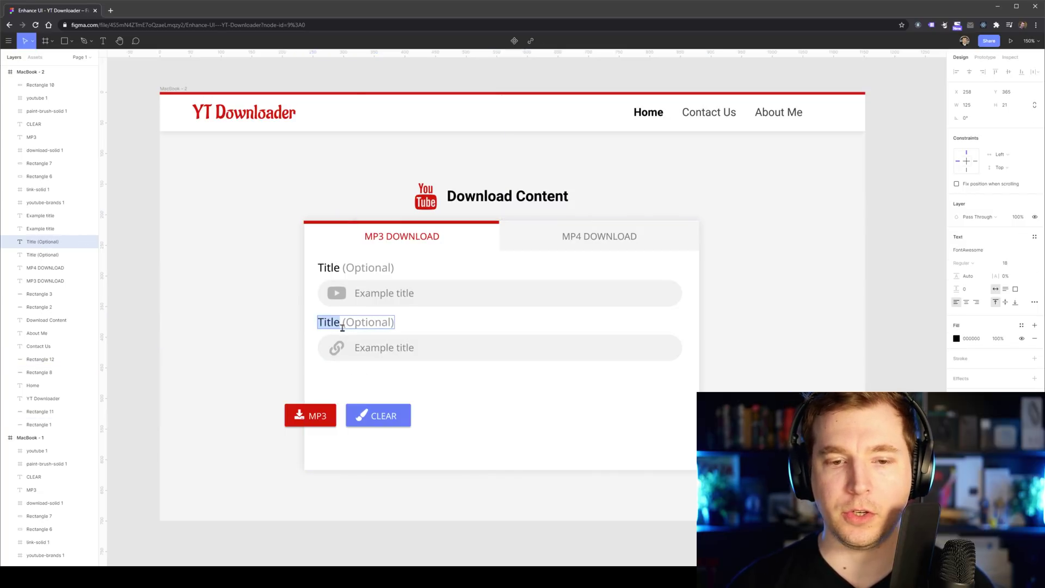
left_click_drag(338, 320, 437, 325)
type("URL")
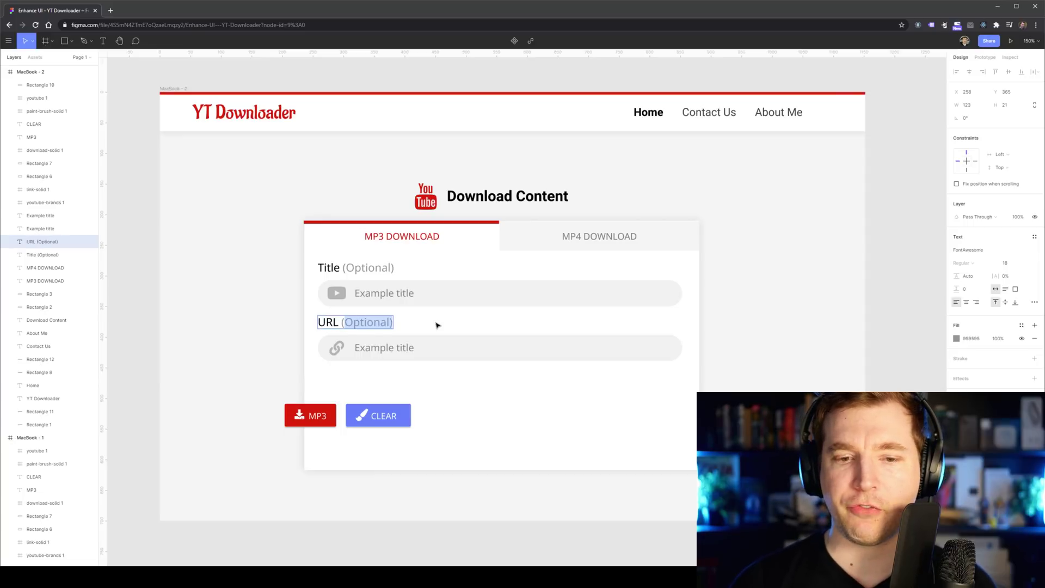
- Replace Optional with Required inside the parentheses of the URL label
key("Left")
key("Right")
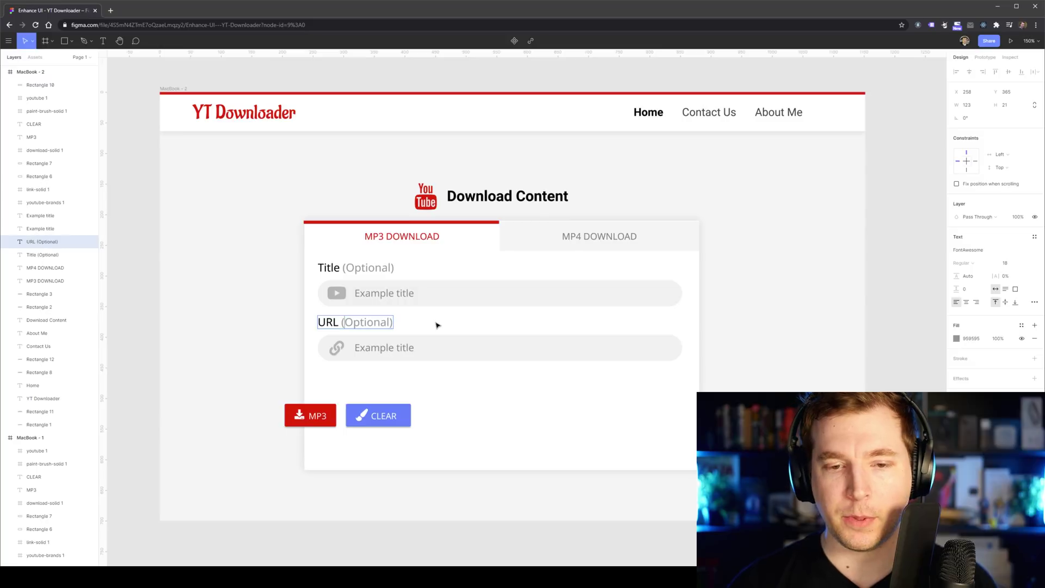
key("shift+Right")
key("shift+Right")
key("shift+Right")
key("shift+Right")
key("shift+Right")
key("shift+Right")
key("shift+Right")
key("shift+Right")
type("REQUI")
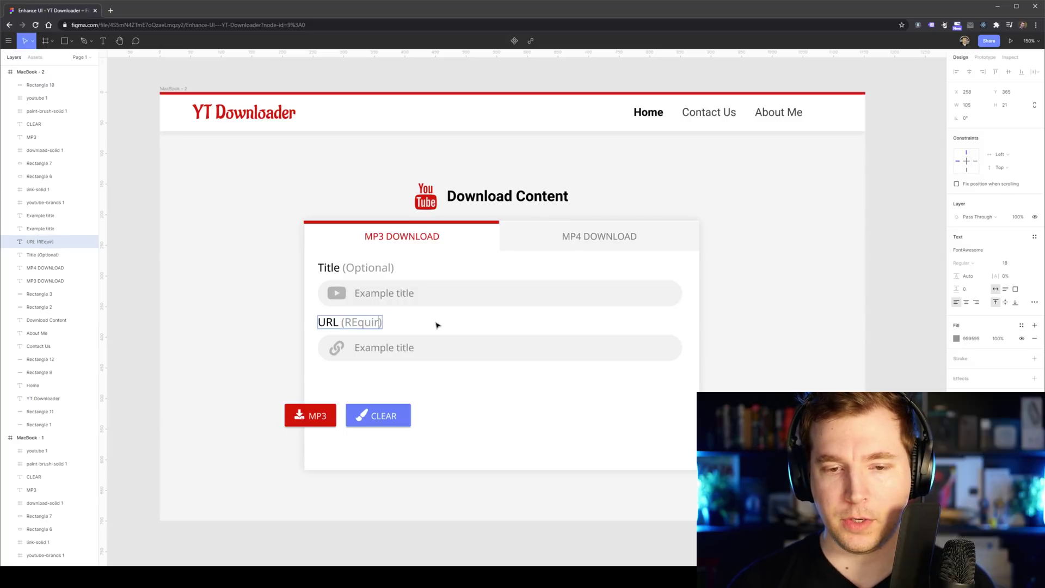
key("BackSpace")
key("BackSpace")
key("BackSpace")
key("BackSpace")
type("equired")
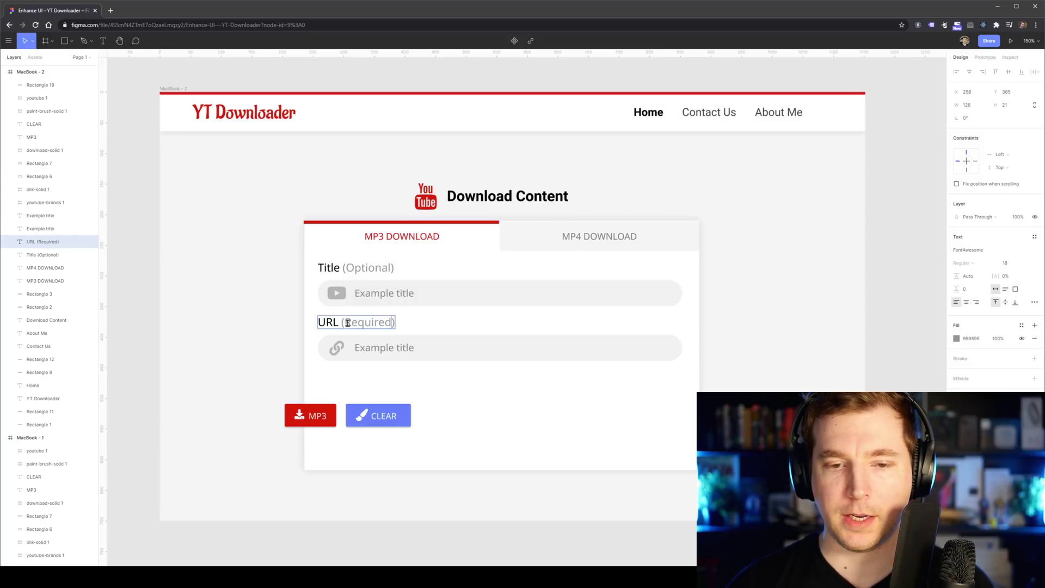
- Recolour the (Required) part of the URL label with the red sampled from the stripe above the page header
key("Right")
key("shift+Left")
key("shift+Left")
key("shift+Left")
key("shift+Left")
key("shift+Left")
key("shift+Left")
key("shift+Left")
key("shift+Left")
key("shift+Left")
key("shift+Left")
left_click(956, 338)
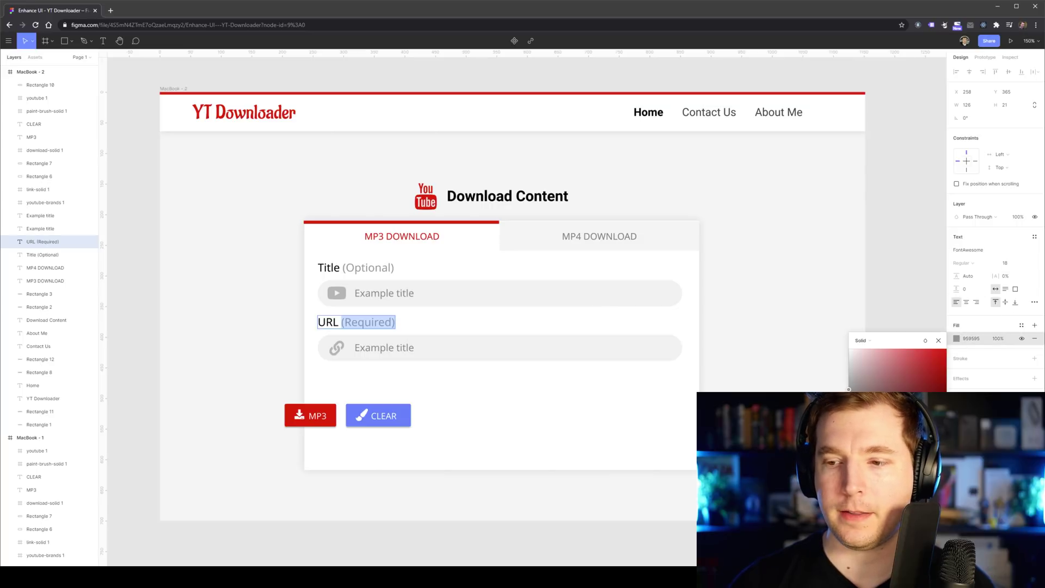
key("i")
left_click(348, 93)
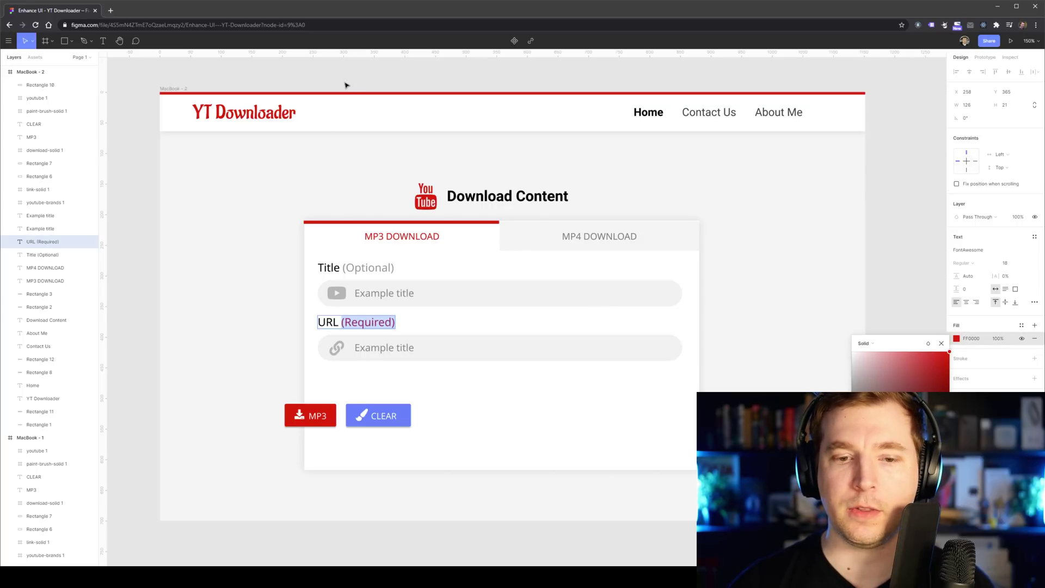
key("Escape")
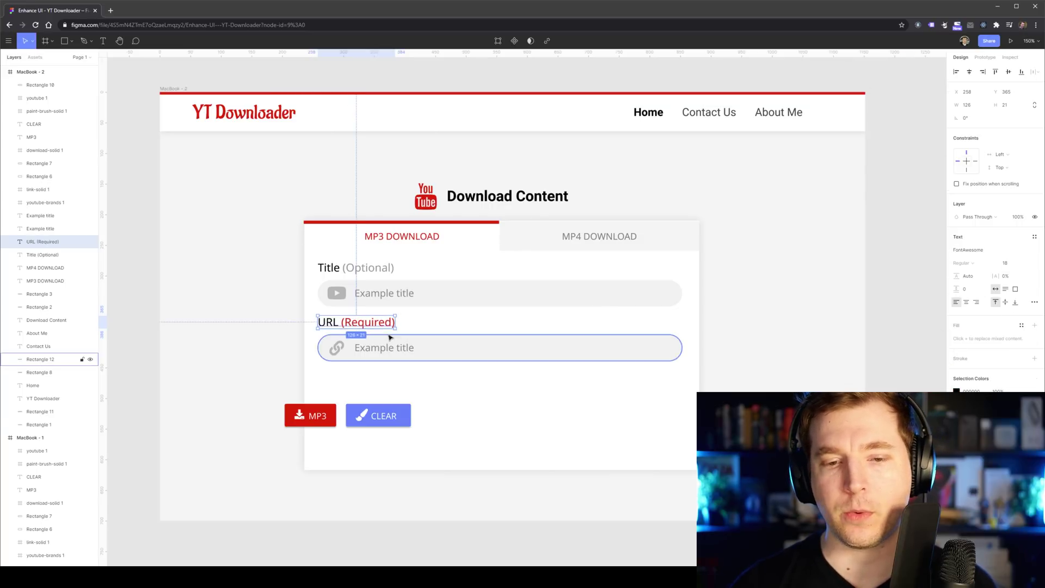
- Set the (Required) part of the URL label to font size 14
double_click(345, 325)
left_click(342, 323)
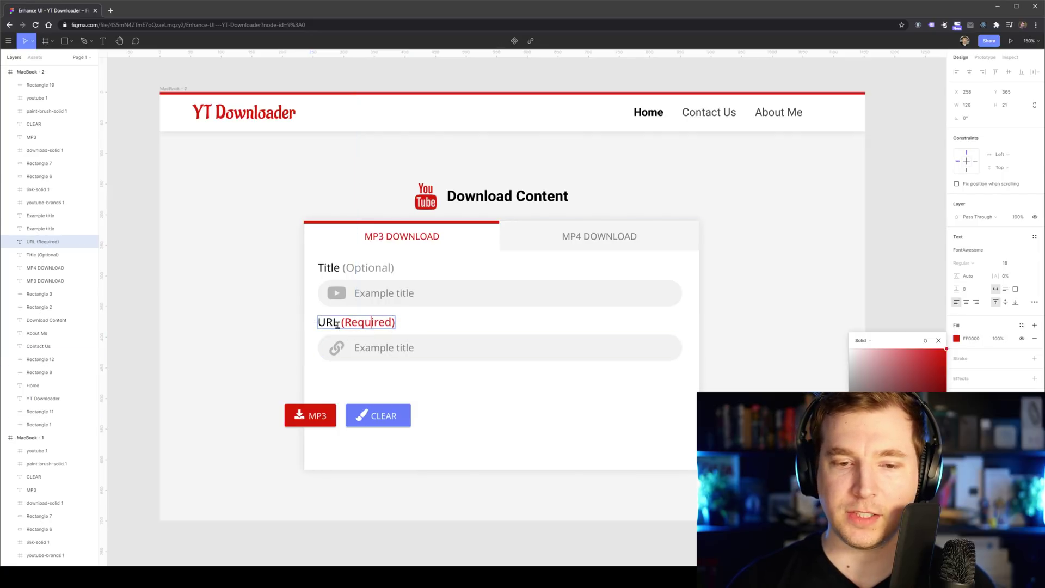
key("shift+End")
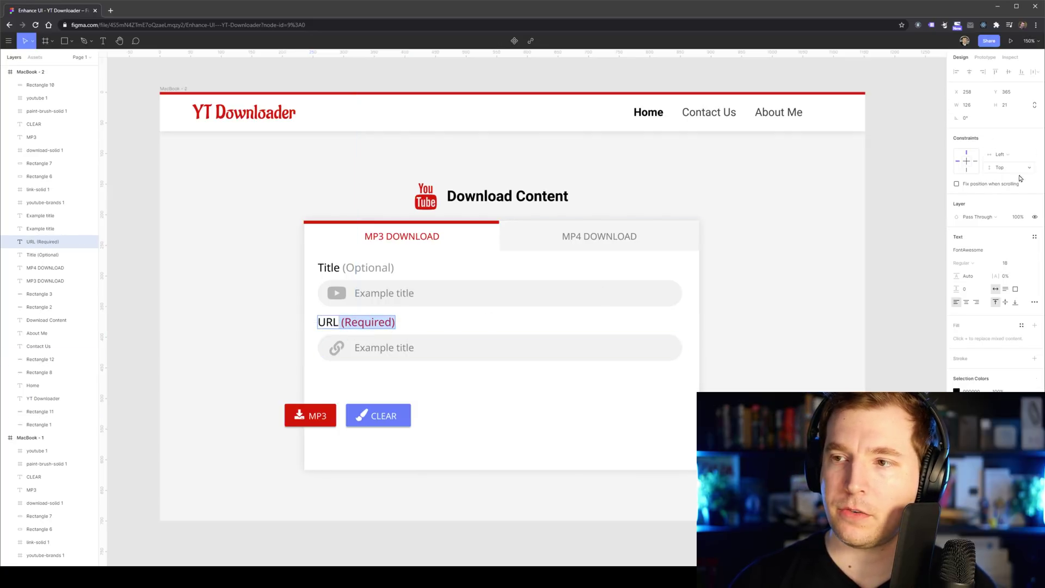
left_click(1021, 265)
type("14")
key("Return")
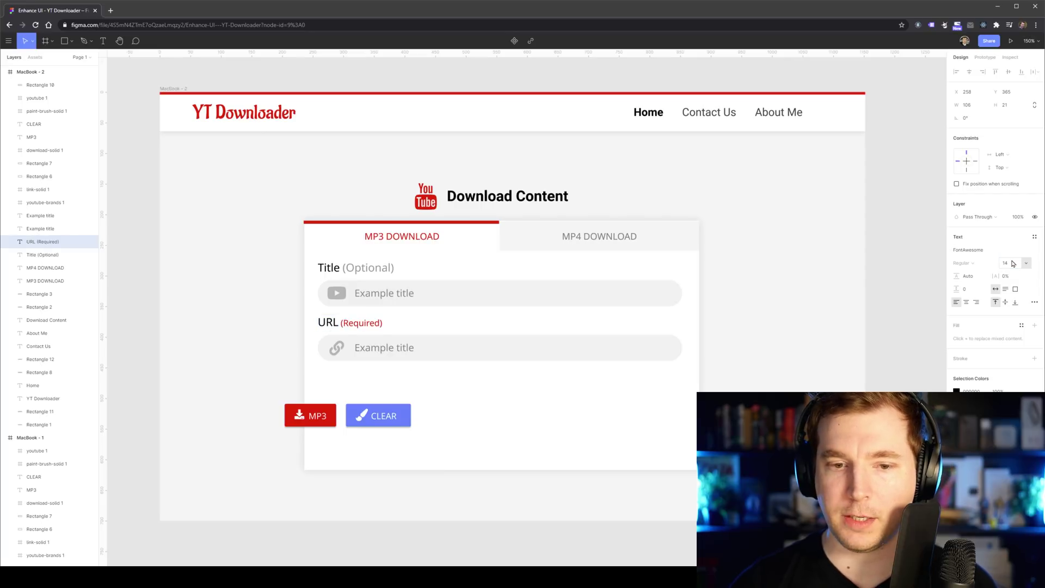
key("Escape")
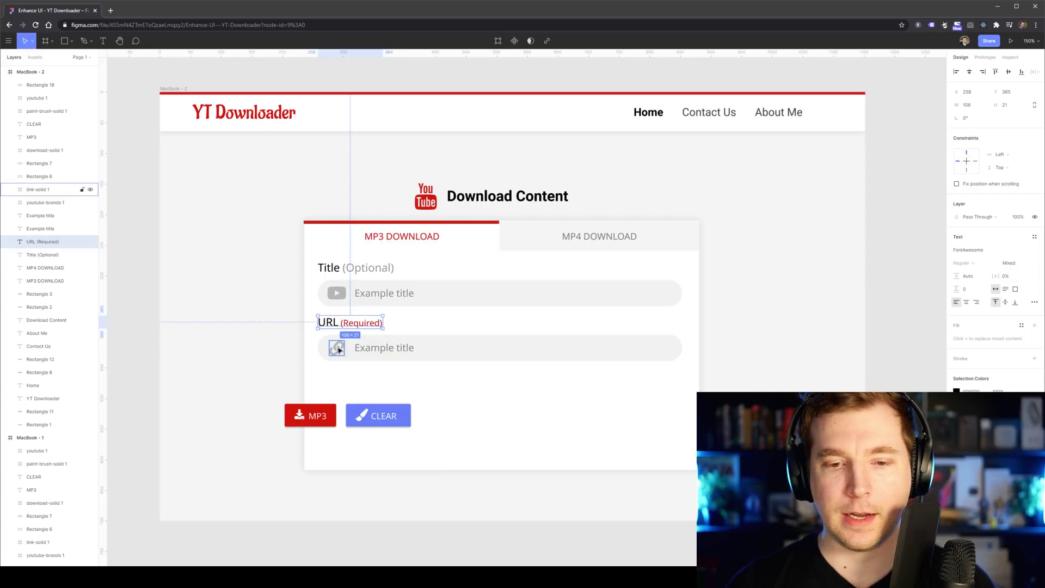
- Move the Title label, field, play icon and placeholder together to directly below the URL field
left_click(339, 349)
left_click(383, 350)
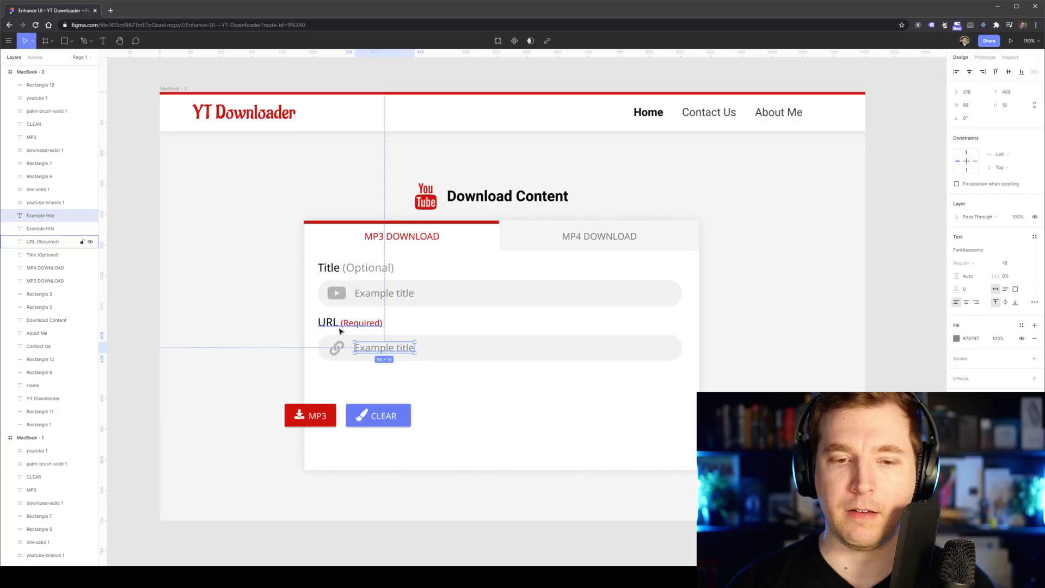
left_click(369, 293)
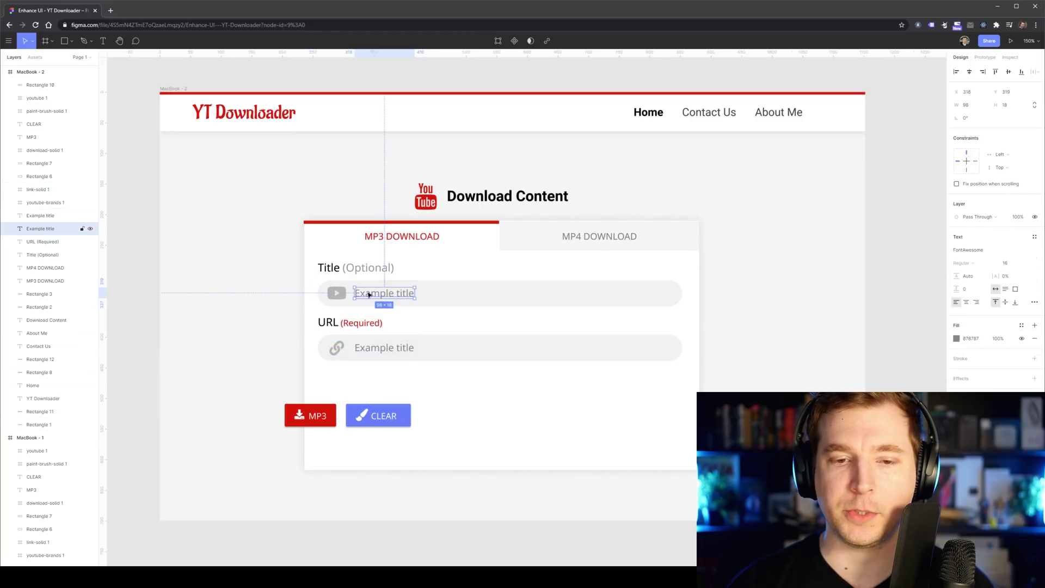
left_click(336, 293, "shift")
left_click(329, 267, "shift")
left_click(433, 291, "shift")
left_click_drag(434, 291, 435, 401)
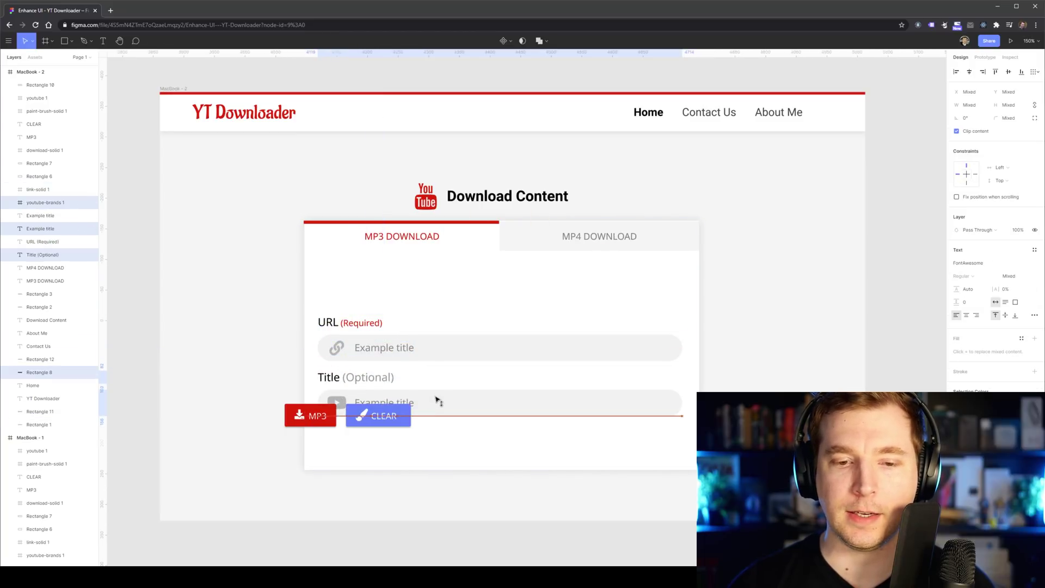
- Move the URL and Title labels, fields, icons and placeholders together up to just below the download tabs
left_click(417, 355, "shift")
left_click(395, 350, "shift")
left_click(338, 349, "shift")
left_click(327, 323, "shift")
left_click_drag(429, 350, 424, 299)
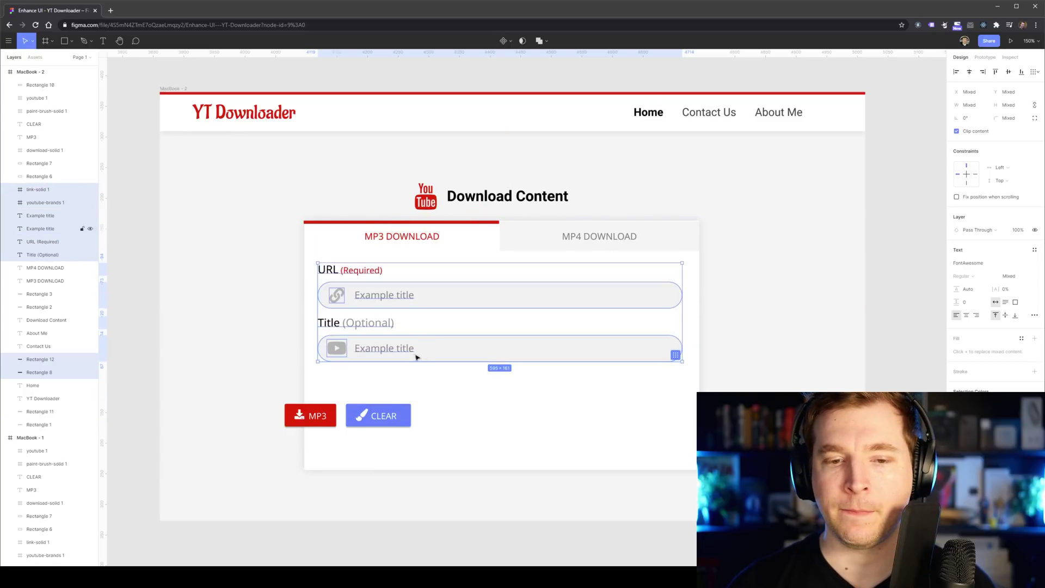
- Nudge the Title label, field, play icon and placeholder slightly down to widen the gap below the URL field
left_click(415, 356)
left_click(333, 323, "shift")
left_click(374, 347, "shift")
left_click(337, 348, "shift")
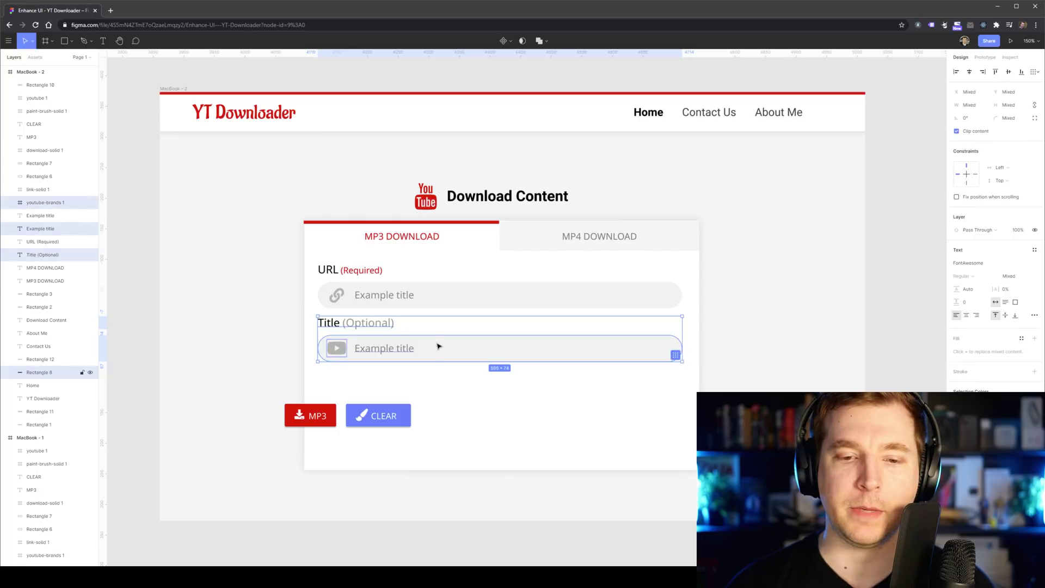
left_click_drag(439, 347, 434, 336)
left_click(459, 389)
left_click(370, 297)
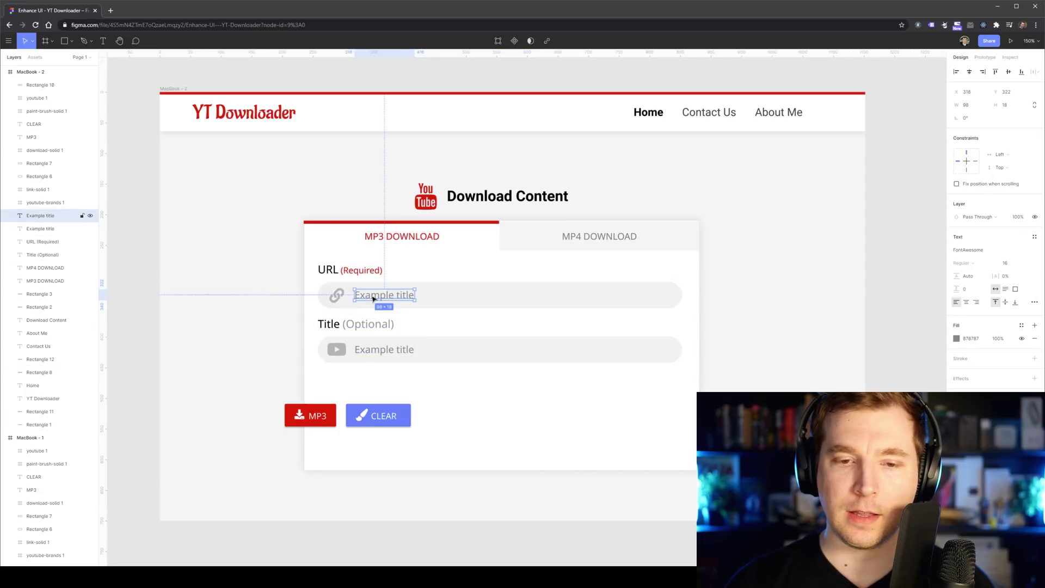
double_click(373, 298)
type("htpps")
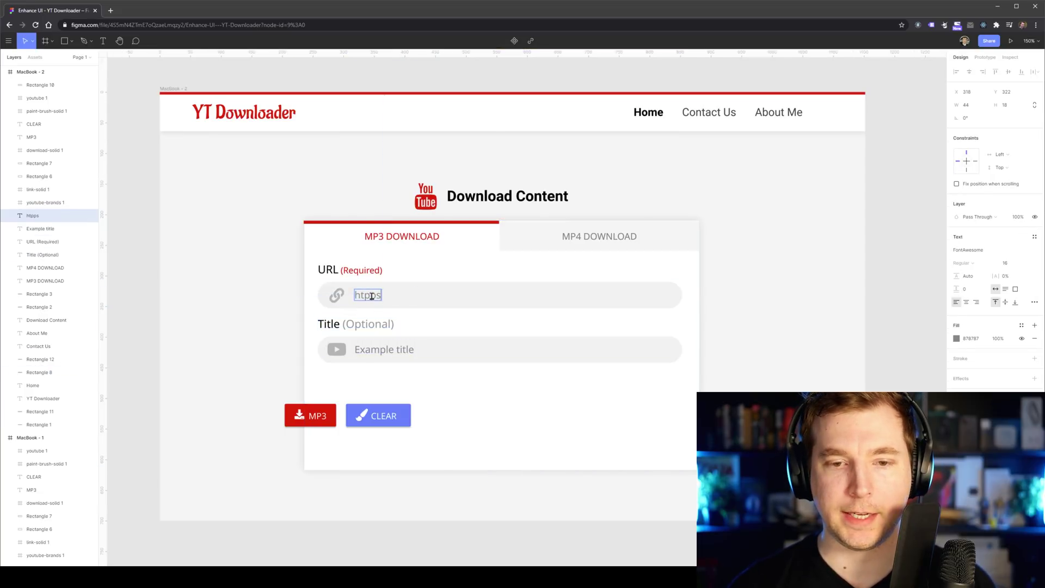
type("://youtube.c")
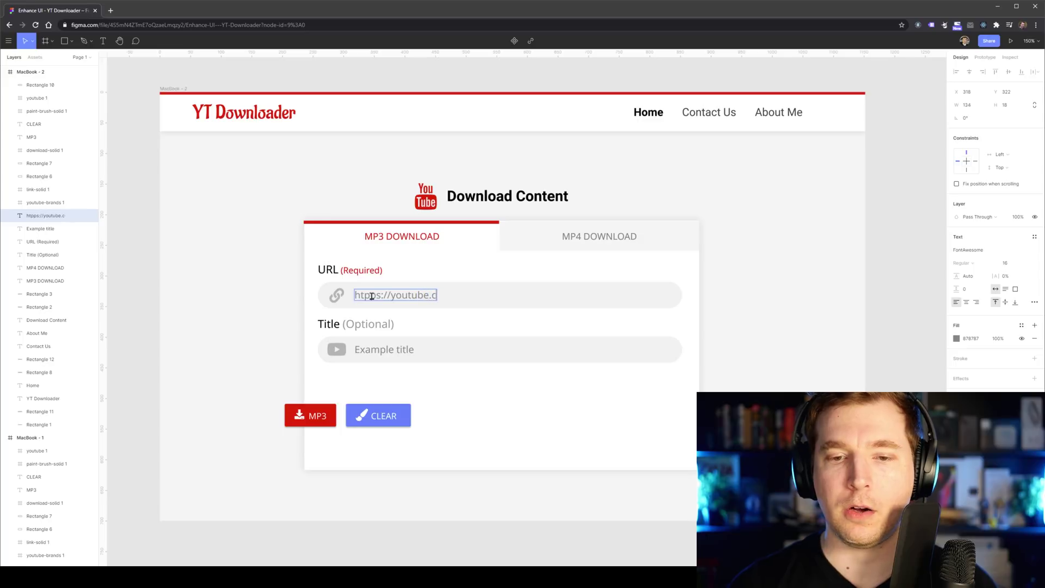
type("om/watch...")
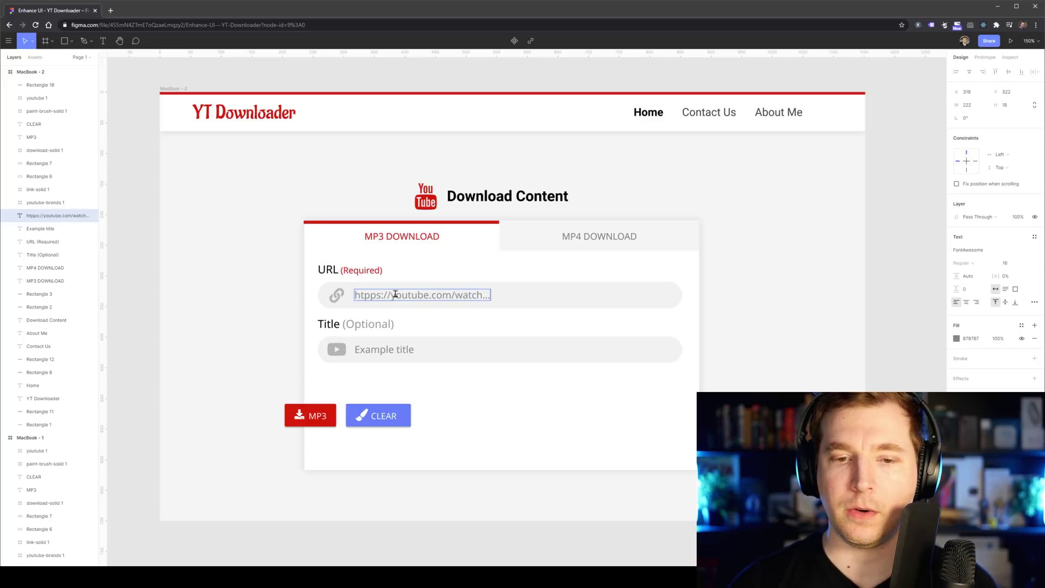
left_click(371, 296)
key("BackSpace")
type("t")
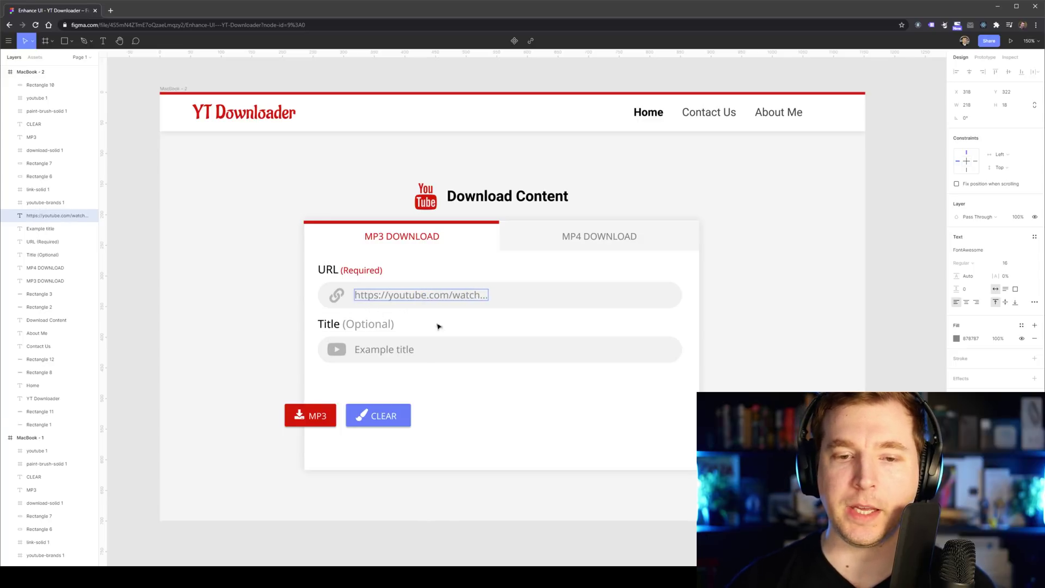
left_click(742, 349)
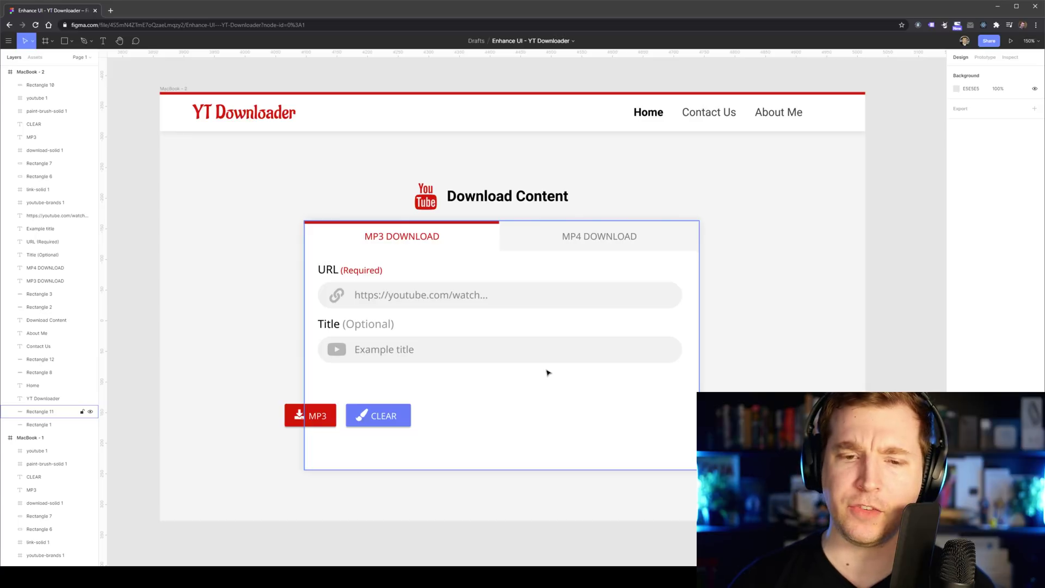
- Set the (Optional) part of the Title label to font size 14
double_click(357, 325)
left_click_drag(343, 323, 437, 328)
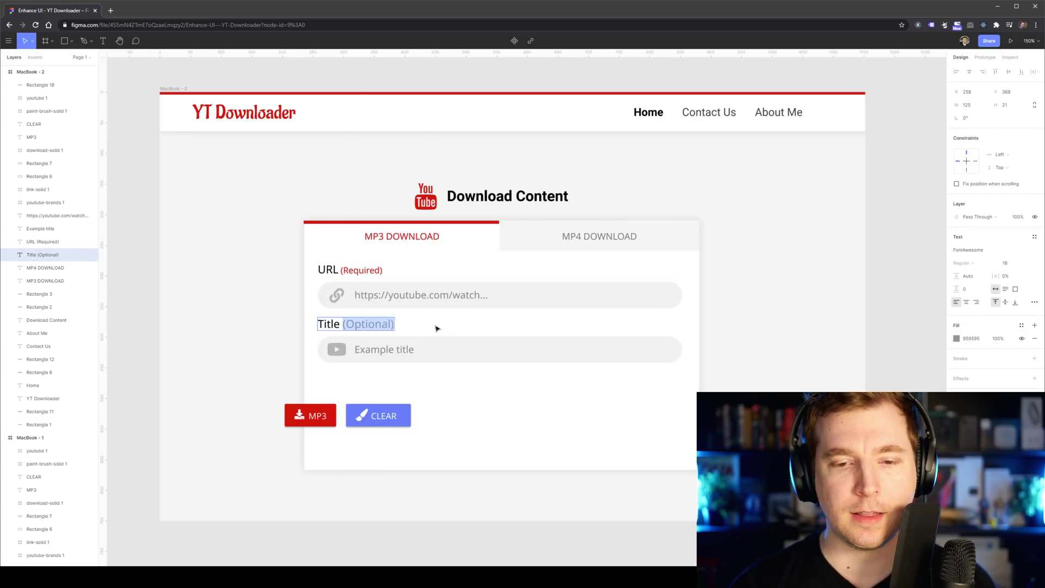
left_click(1004, 263)
type("14")
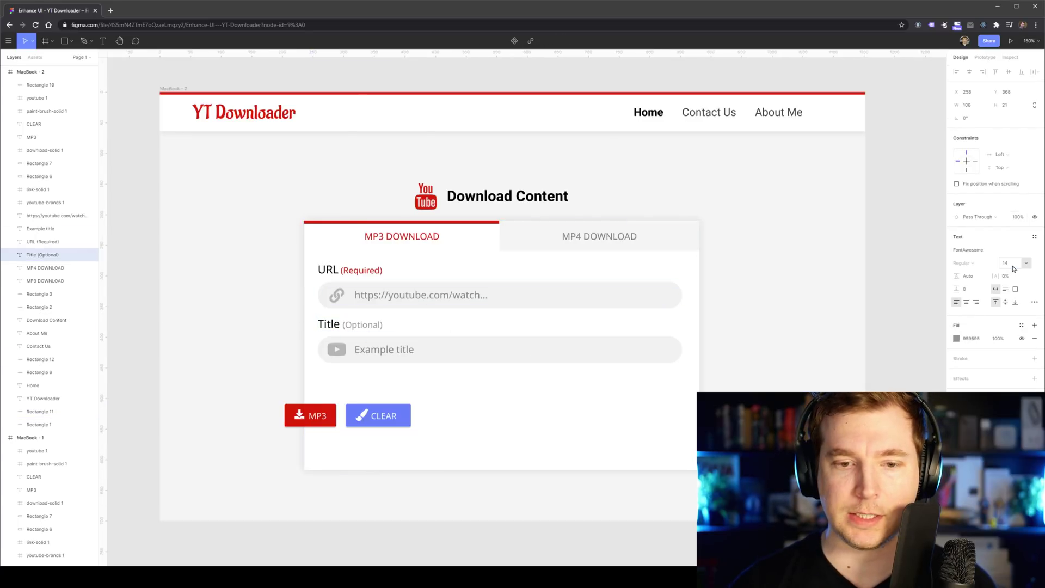
key("Return")
left_click(458, 326)
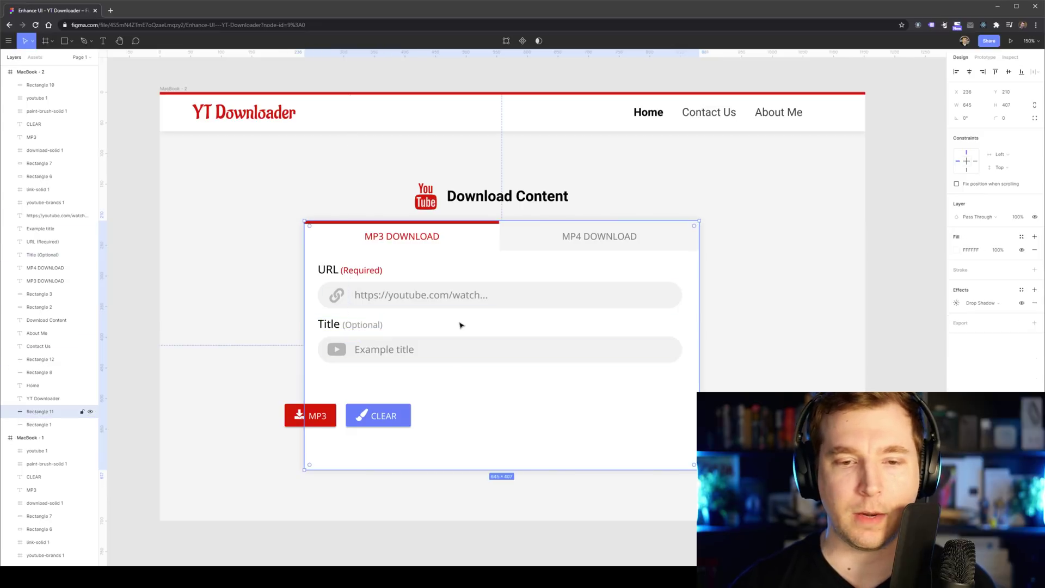
- Move the MP3 and CLEAR buttons with their icons and labels together into the card, directly below the Title field
left_click(303, 423)
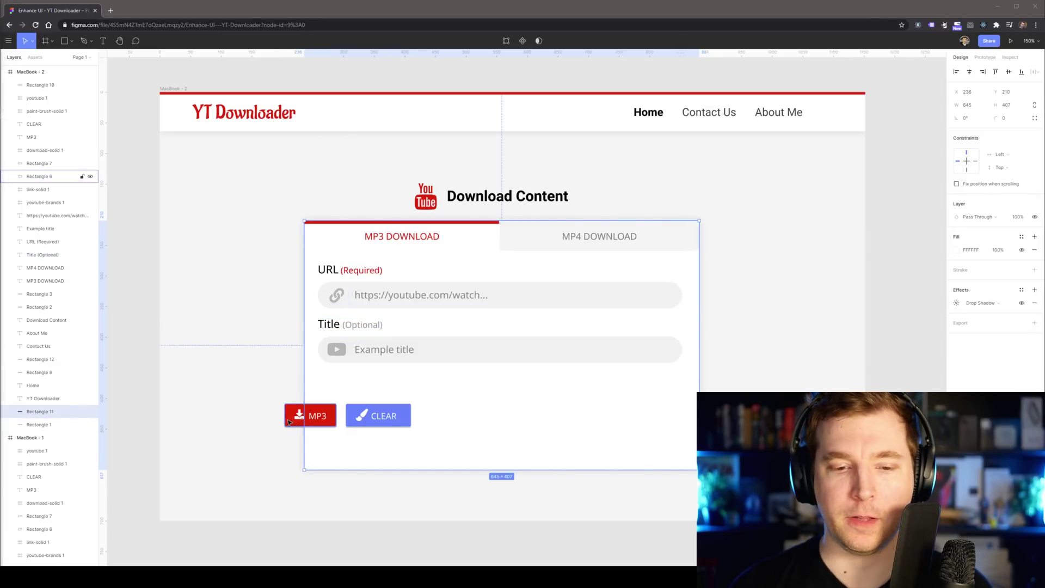
left_click(299, 415, "shift")
left_click(317, 415, "shift")
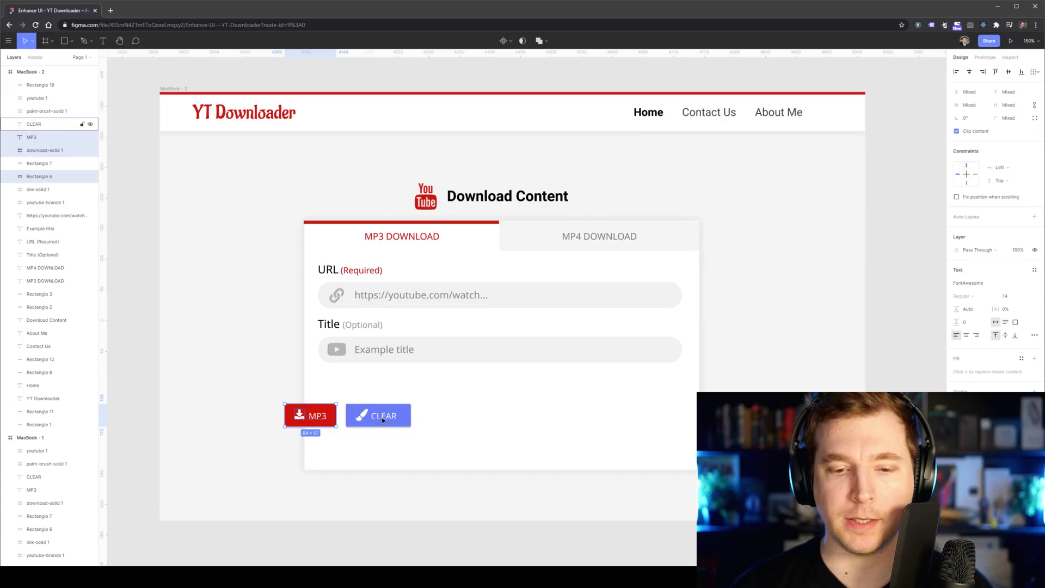
left_click(383, 419, "shift")
left_click(383, 419, "shift")
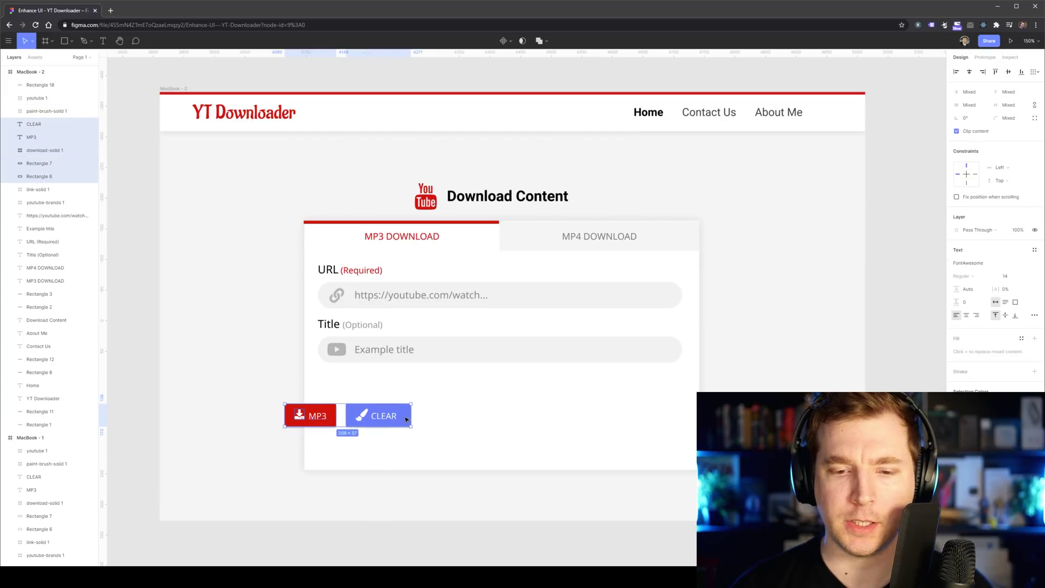
left_click(361, 415, "shift")
left_click_drag(395, 417, 426, 388)
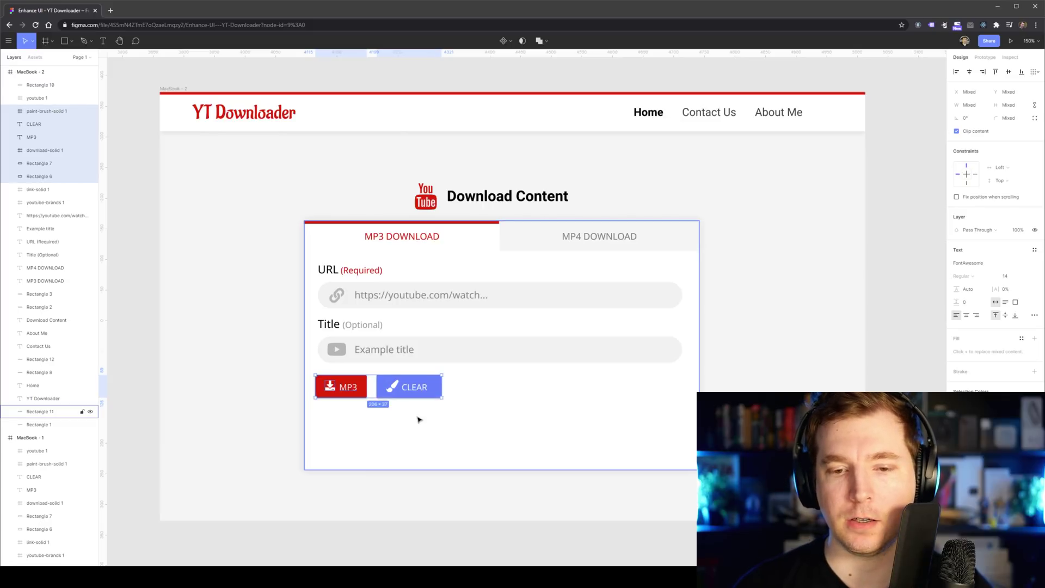
left_click(419, 419)
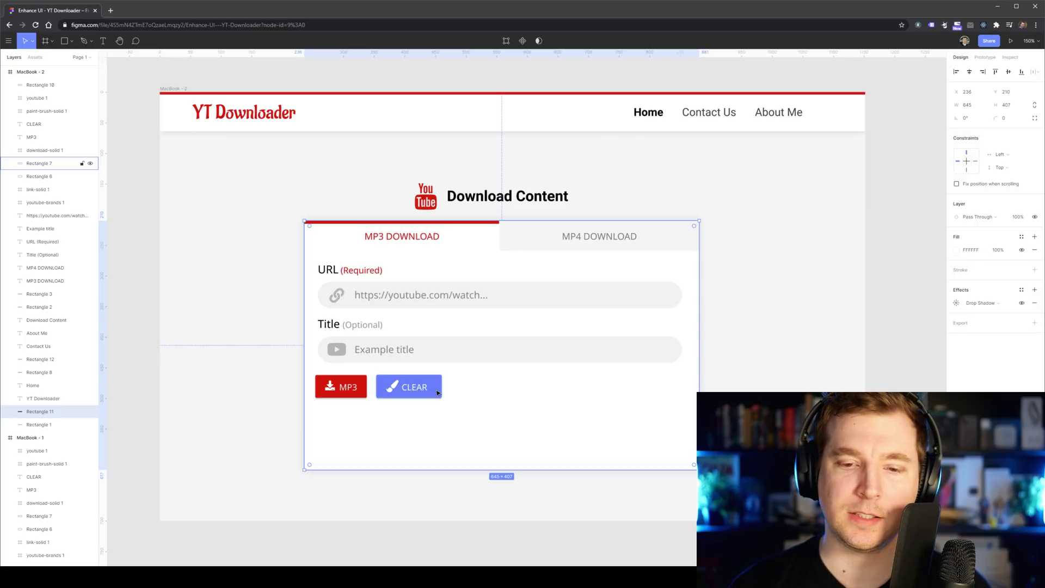
- Delete the CLEAR button together with its label and brush icon
left_click(437, 393)
left_click(415, 392, "shift")
left_click(404, 393, "shift")
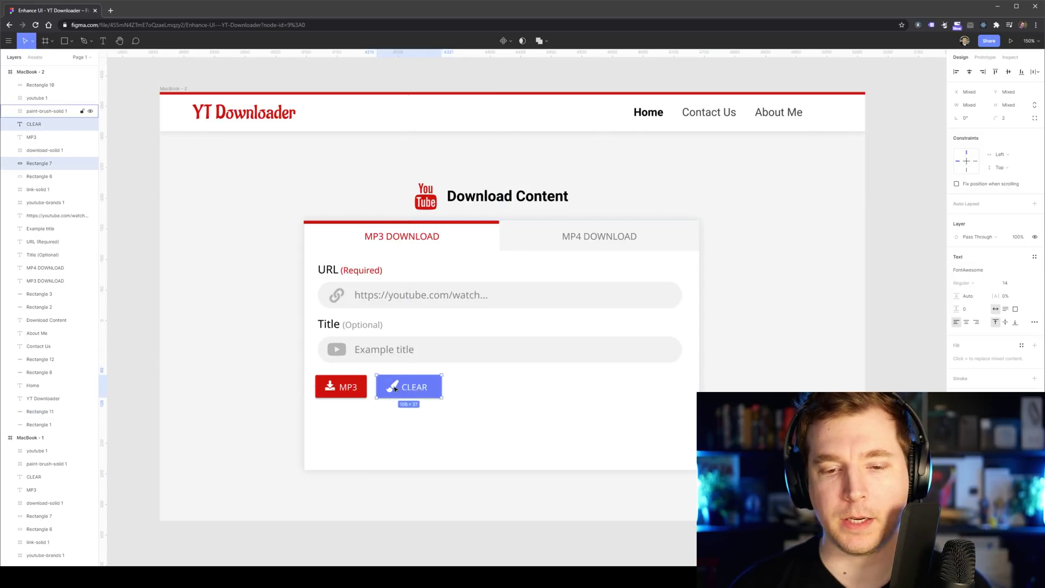
key("Delete")
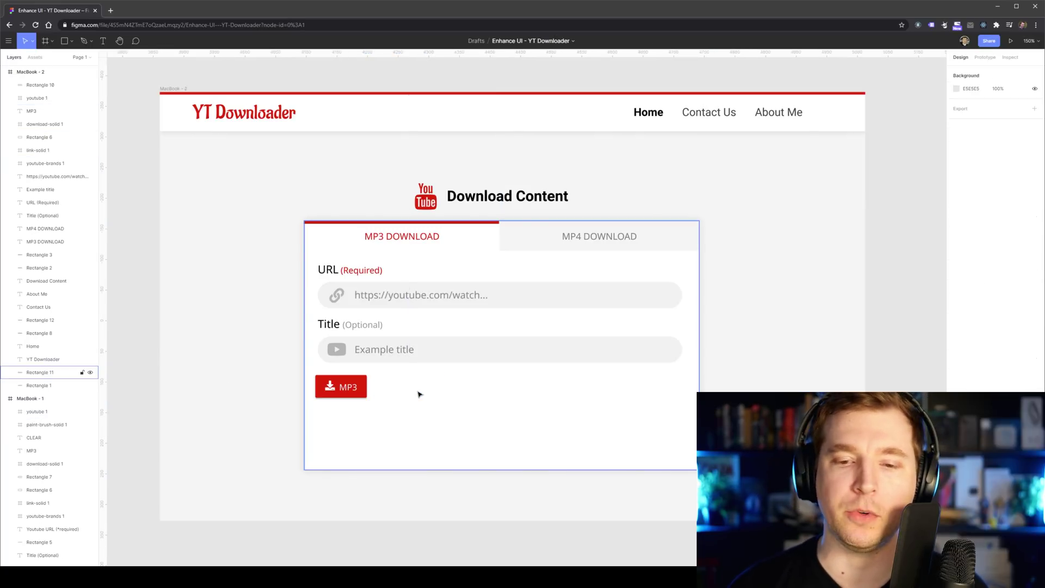
key("r")
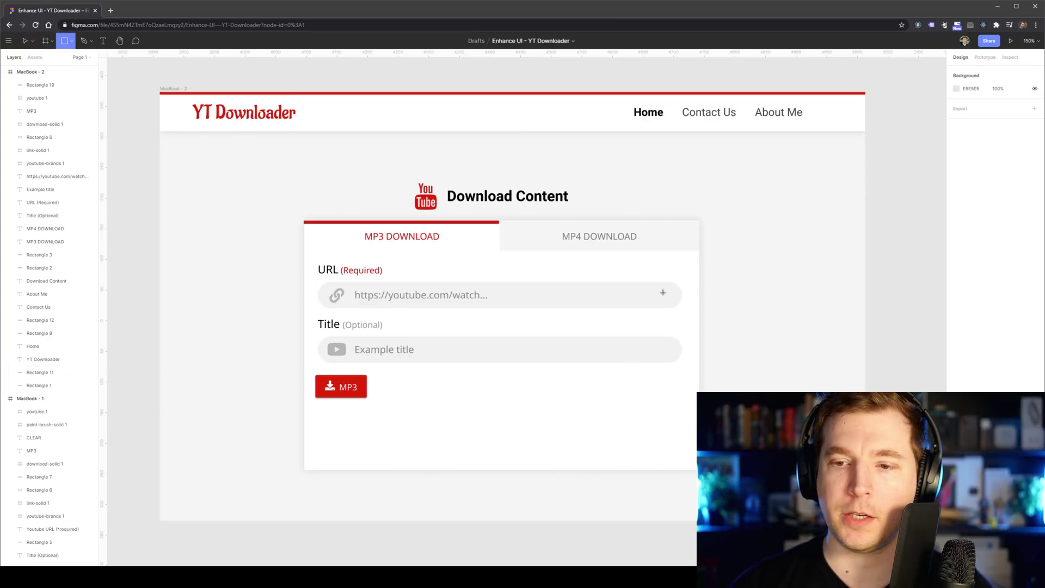
left_click_drag(668, 288, 629, 303)
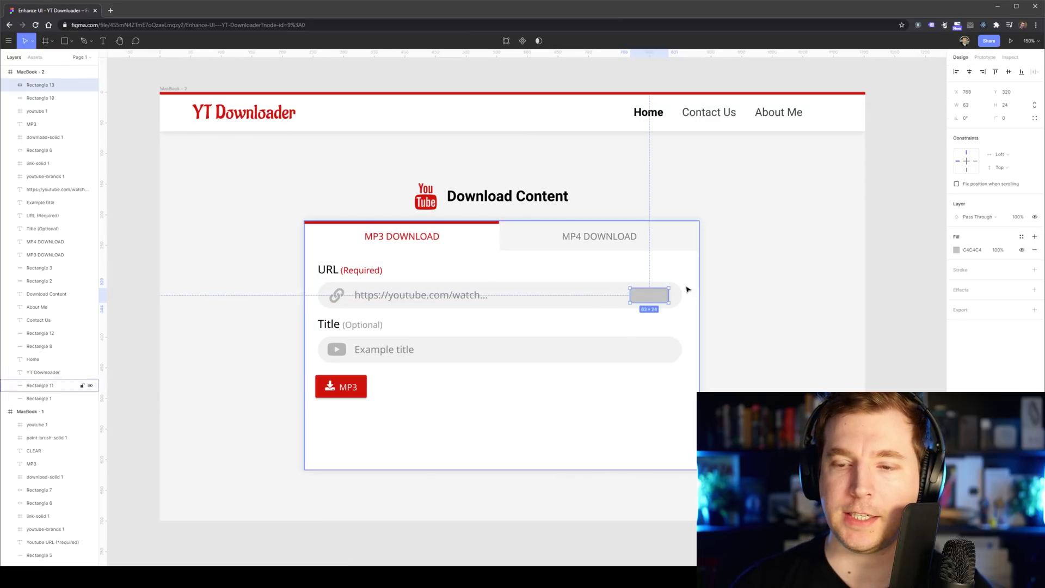
key("Delete")
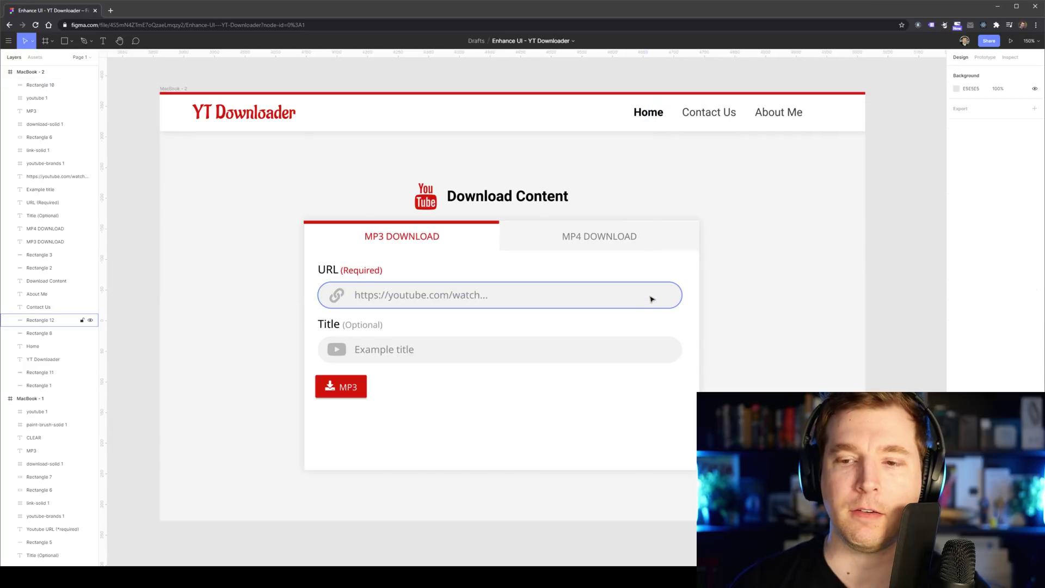
- Widen the red MP3 button to the right and change its label to Download MP#
left_click(364, 386)
left_click_drag(367, 385, 447, 385)
double_click(345, 389)
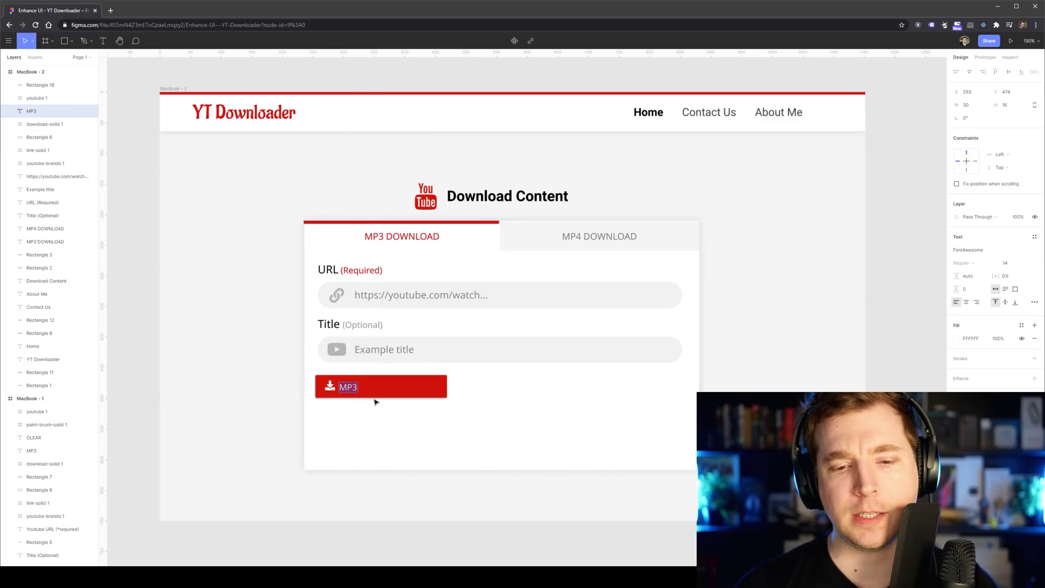
type("D")
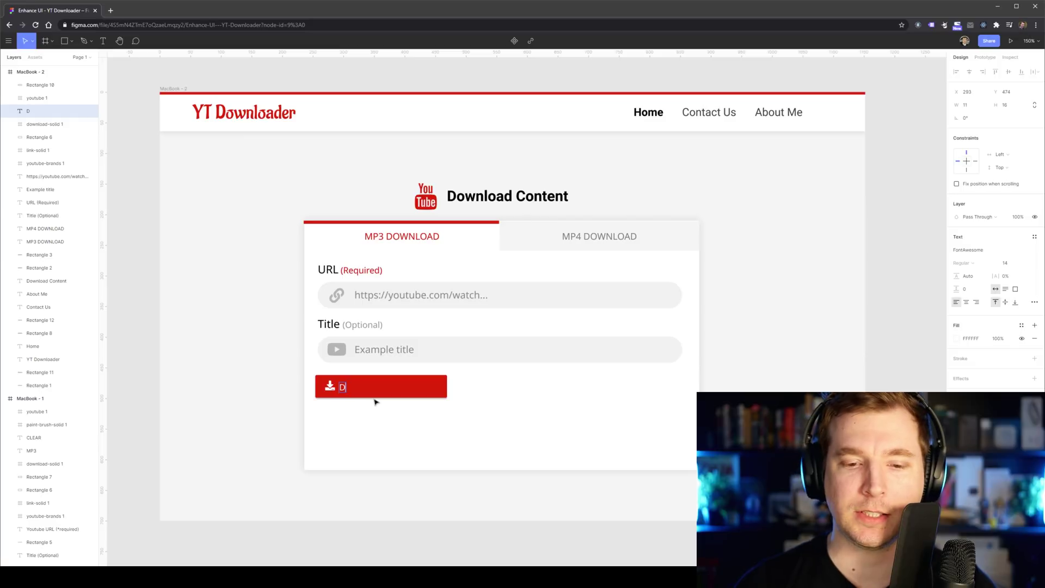
type("ownload Mp3")
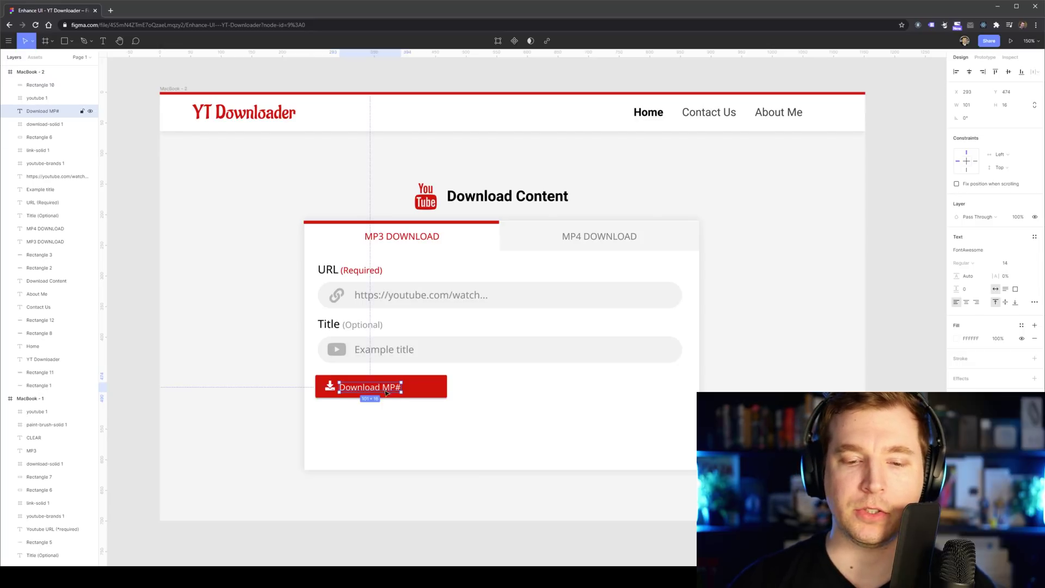
left_click(406, 412)
- Stretch the red download button to the right end of the Title field and set its corner radius to 30
left_click(438, 393)
left_click_drag(447, 387, 682, 390)
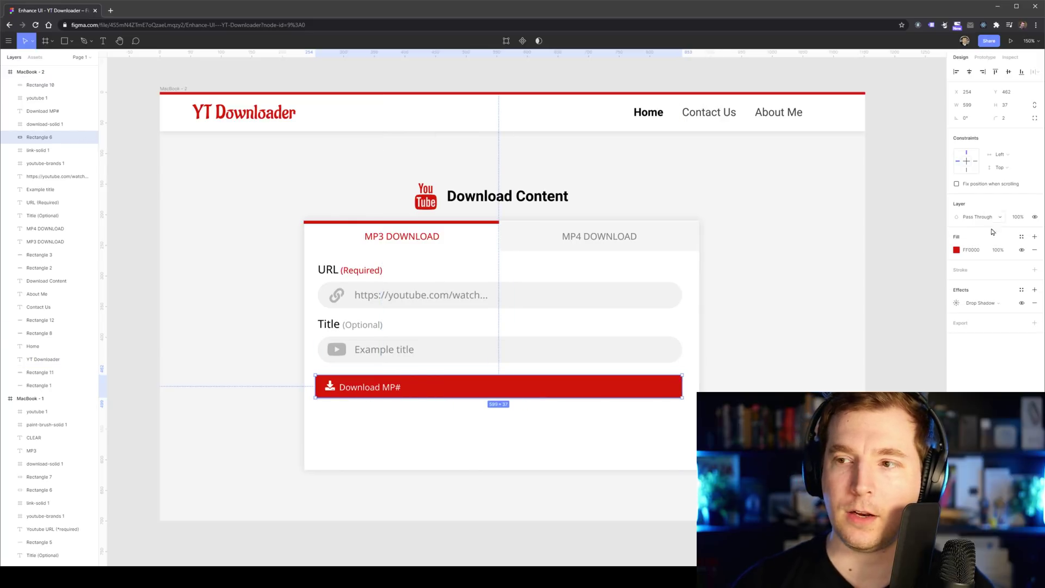
left_click(1002, 117)
type("30")
key("Return")
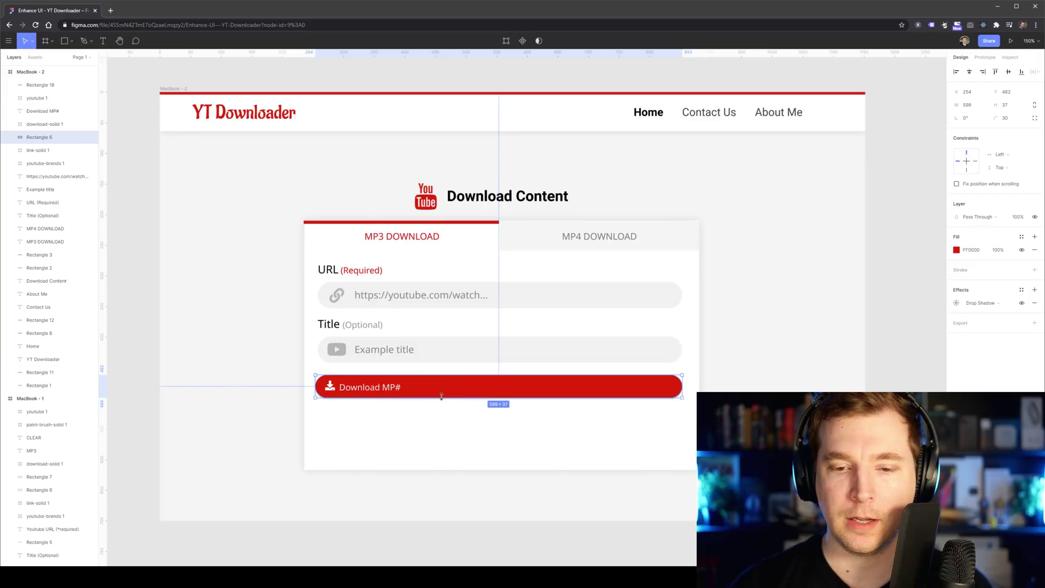
- Increase the red download button's height to 44 and remove its drop shadow
left_click_drag(441, 396, 402, 392)
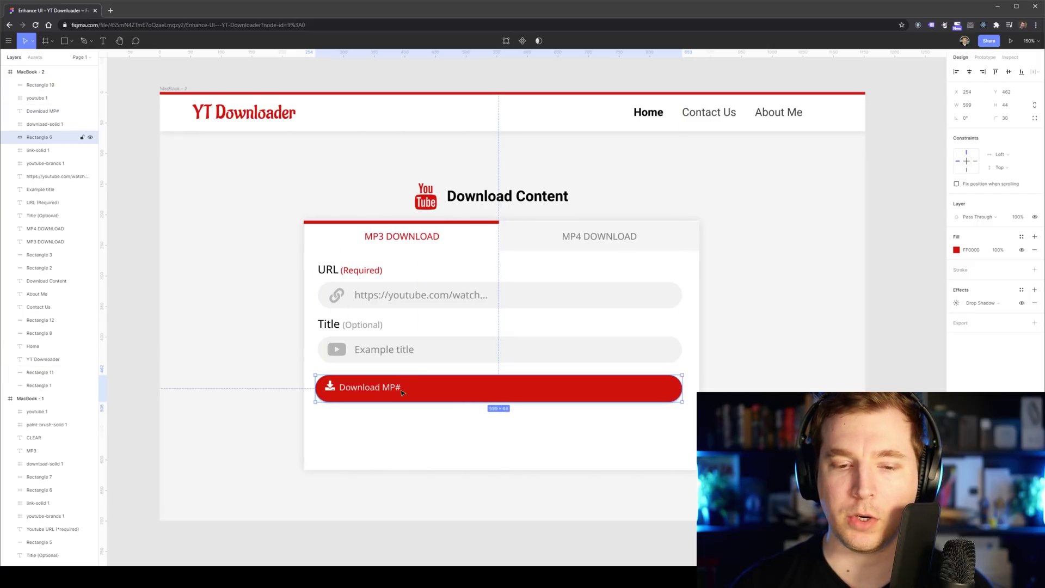
left_click(1035, 304)
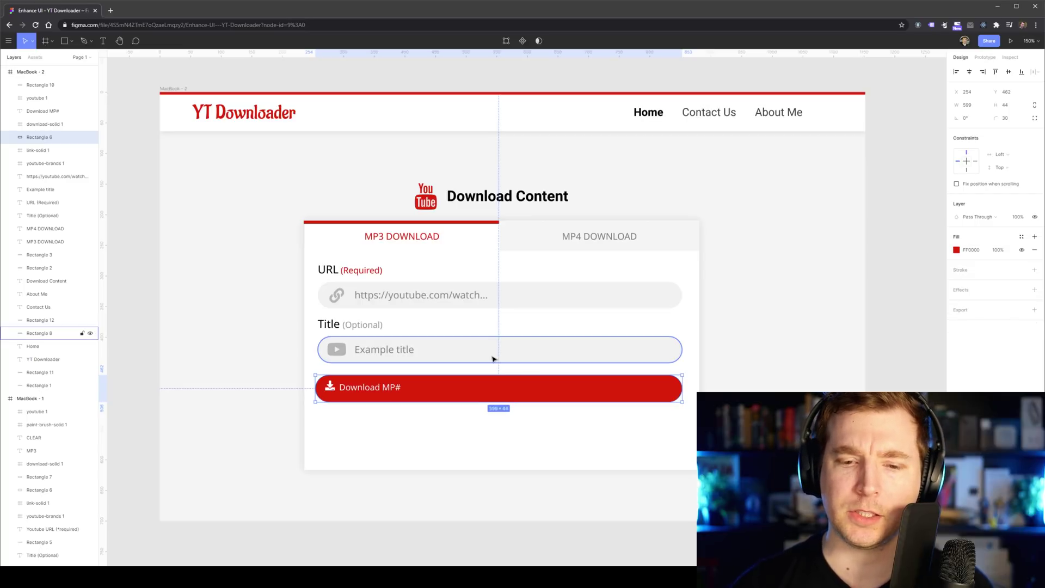
- Line up the button's download icon and label with the field icons and placeholders above, enlarging the icon to 23 × 23
left_click(372, 390)
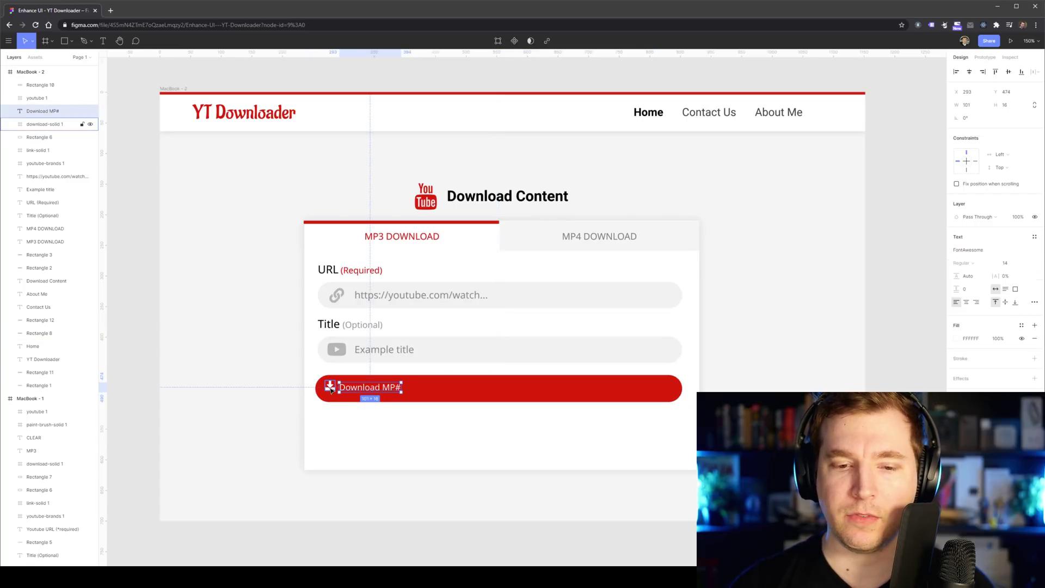
left_click(329, 386, "shift")
left_click_drag(370, 391, 337, 391)
left_click(350, 408)
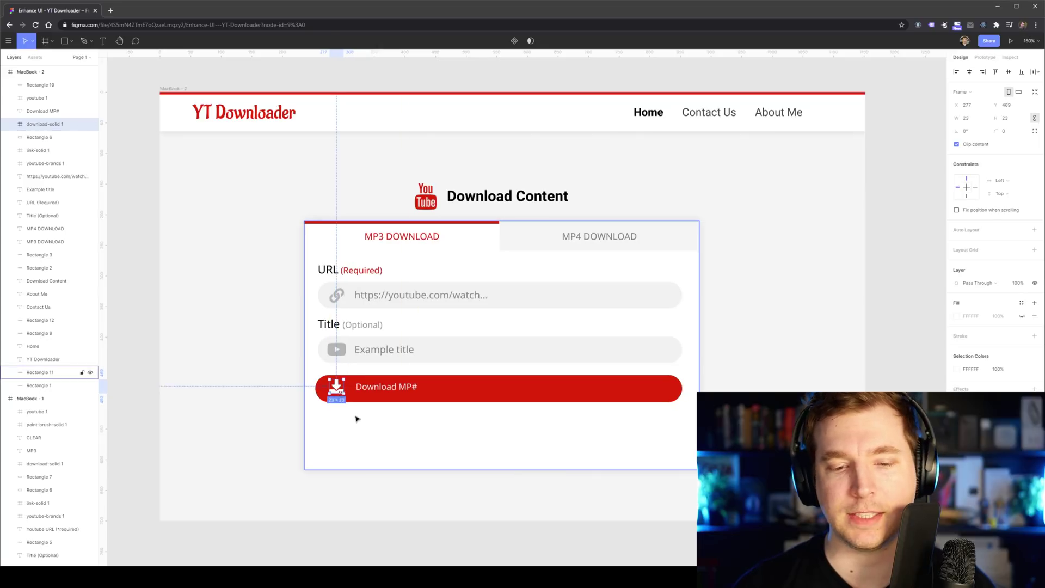
- Set the download button's label to font size 16 and centre it vertically in the button
left_click(382, 388)
left_click(1005, 263)
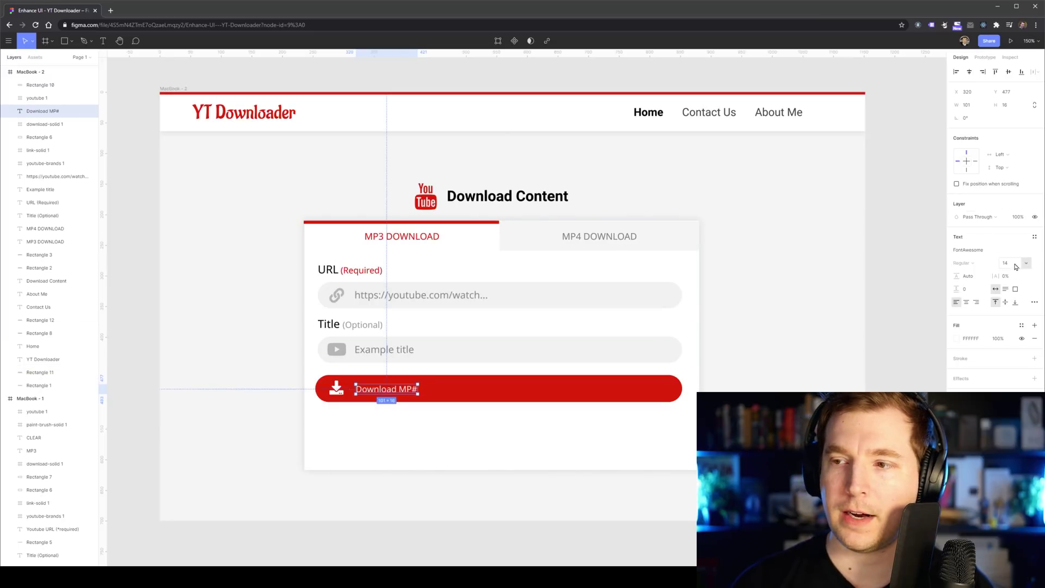
type("16")
key("Return")
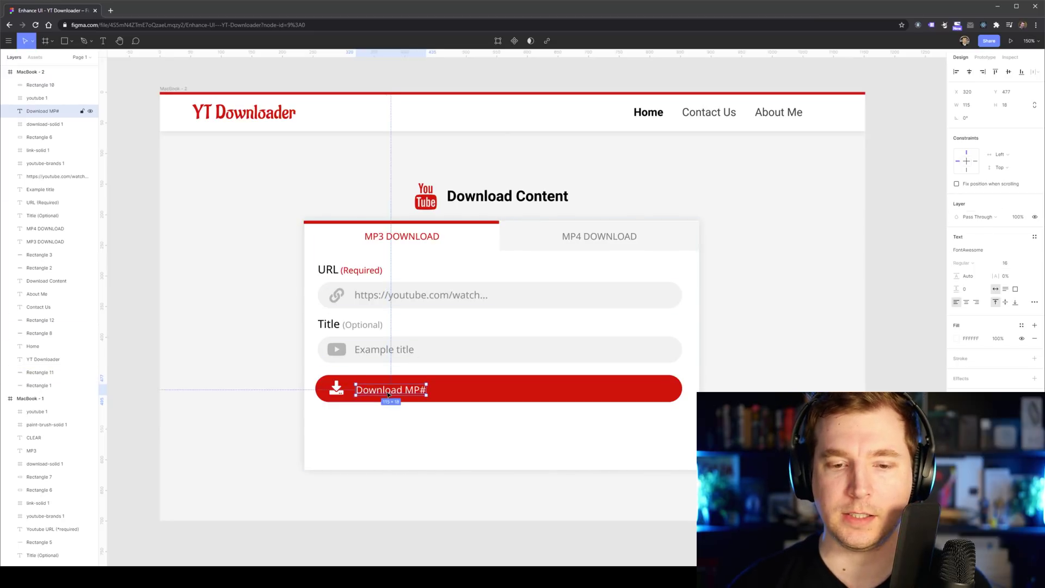
left_click(417, 433)
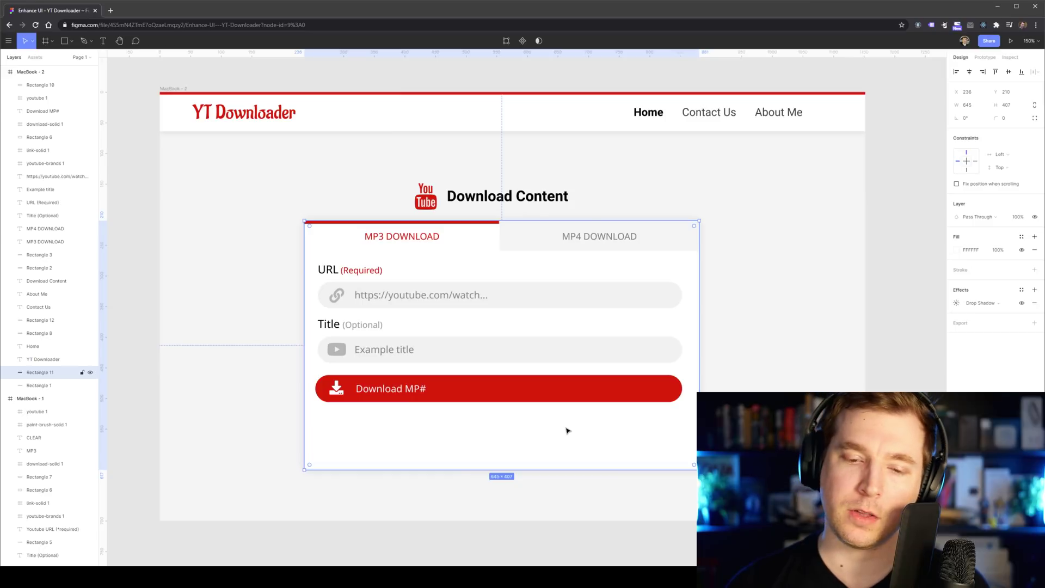
- Shorten the red download button from its right end so that it ends just past its label
left_click(527, 397)
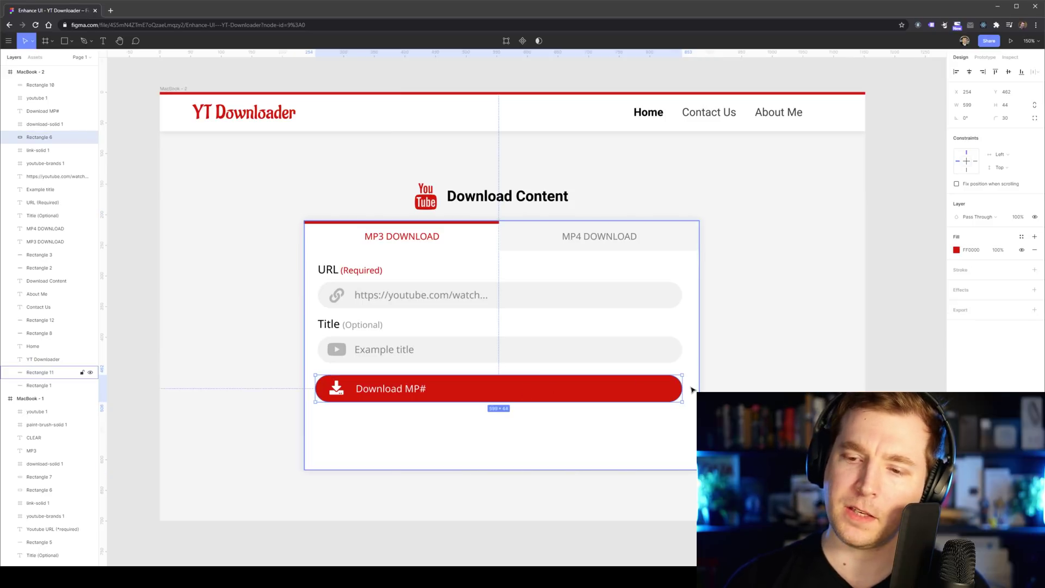
left_click_drag(681, 387, 447, 388)
left_click(451, 447)
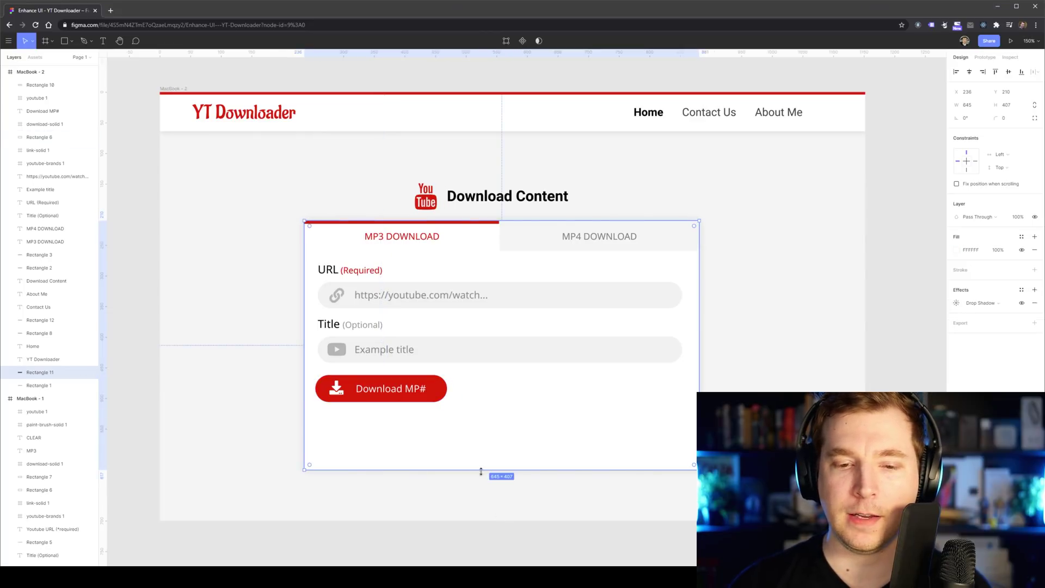
- Shorten the white card to a height of 325 and correct the red button's label to "Download MP3"
left_click_drag(481, 471, 474, 419)
left_click(479, 441)
left_click(391, 389)
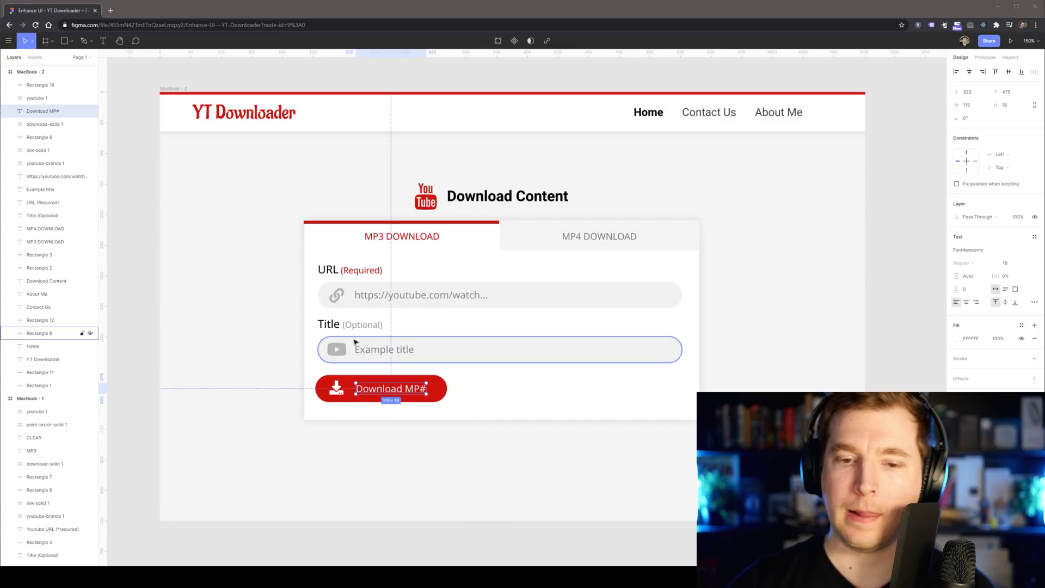
double_click(423, 390)
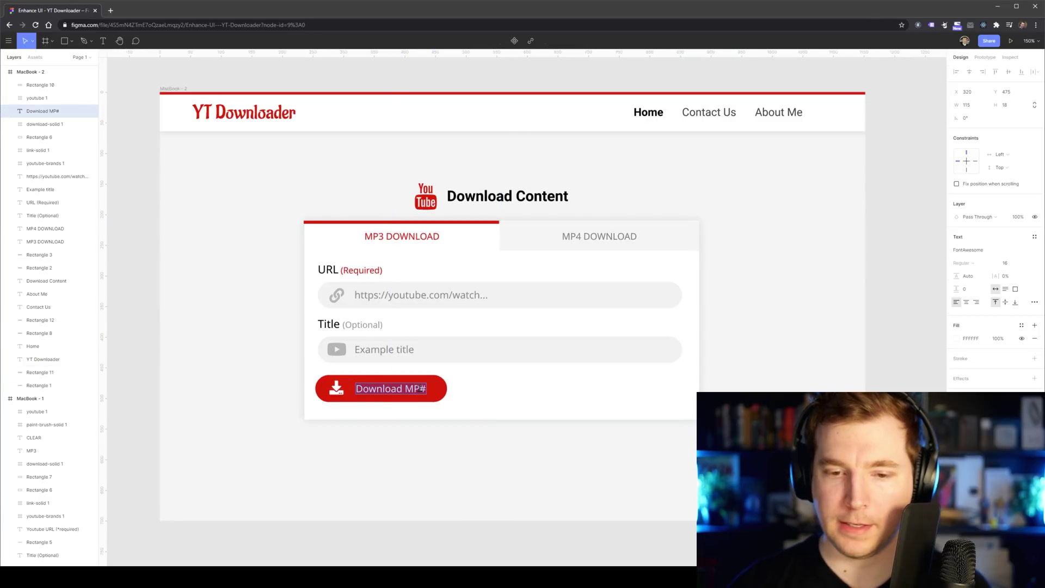
type("3")
left_click(457, 393)
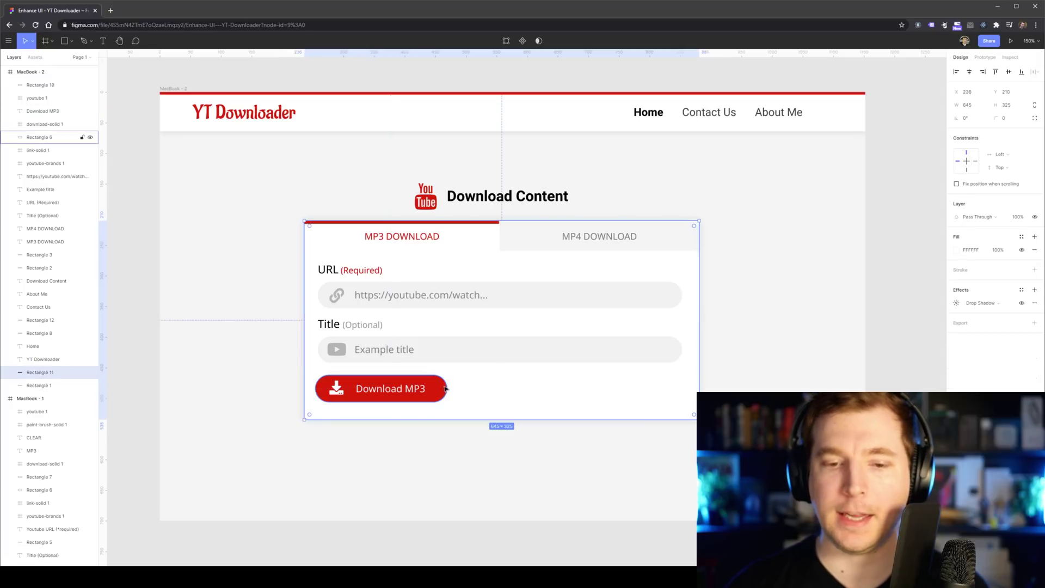
- Duplicate the red button and its label without the icon, place the copy beside the original, and fill the copied button light grey
left_click(380, 392, "shift")
left_click_drag(380, 392, 520, 392)
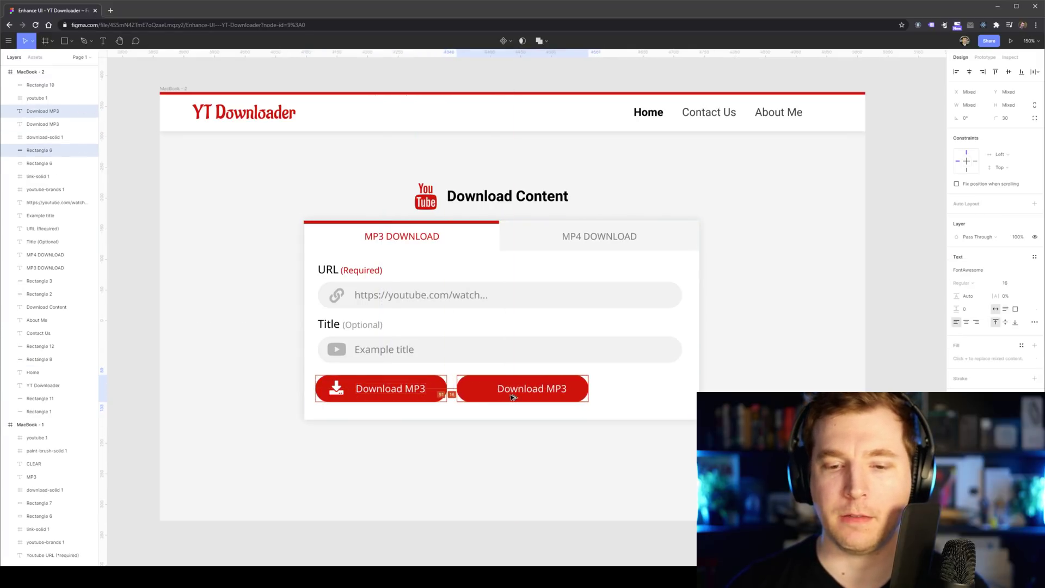
left_click(516, 390)
left_click(529, 399)
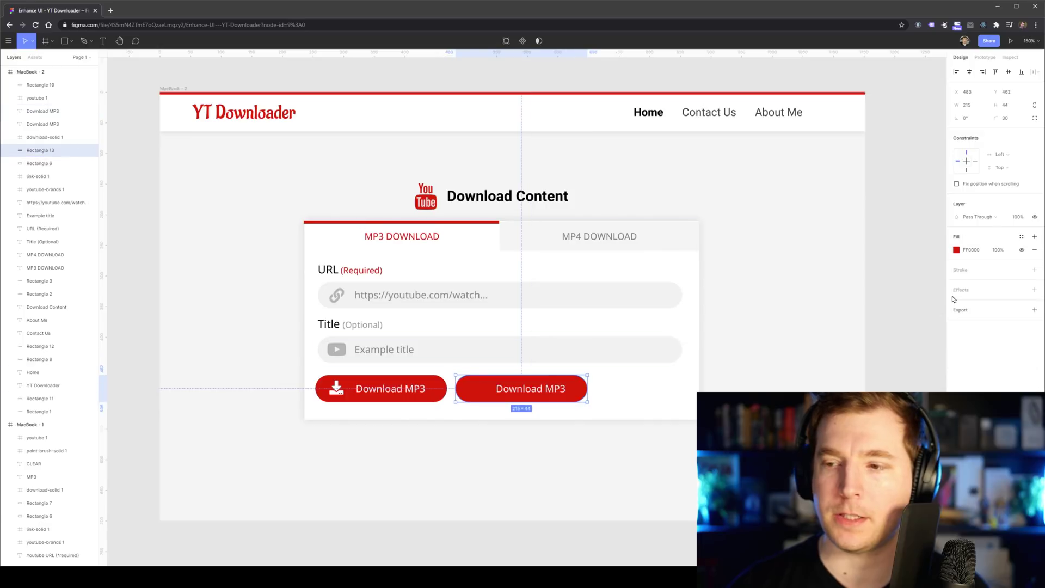
left_click(956, 250)
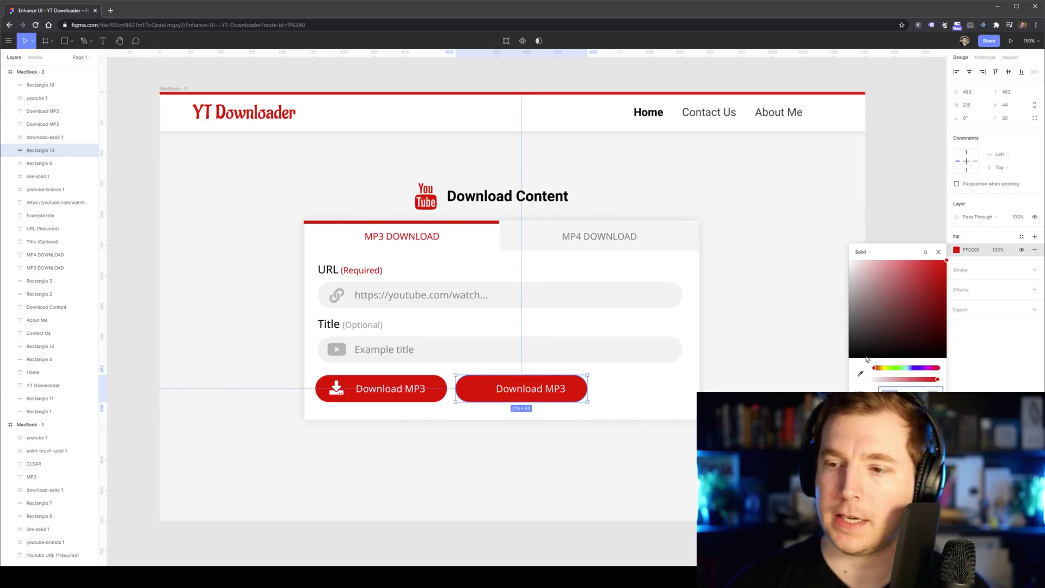
left_click_drag(866, 359, 848, 276)
- Change the grey button's label to "Clear Content" in black at 75% opacity and centre it in the button
left_click(540, 387)
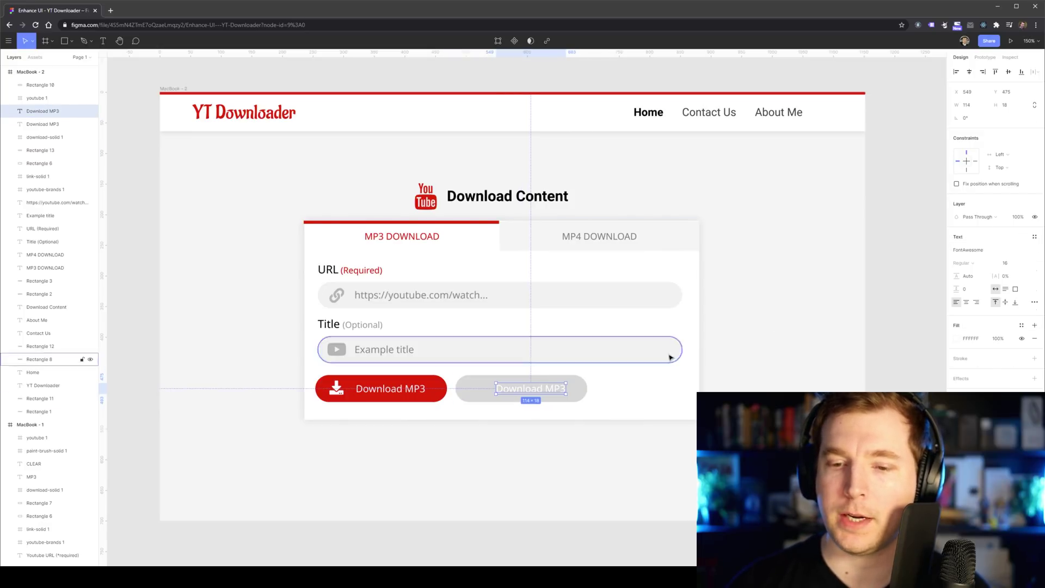
left_click(540, 388)
left_click(956, 338)
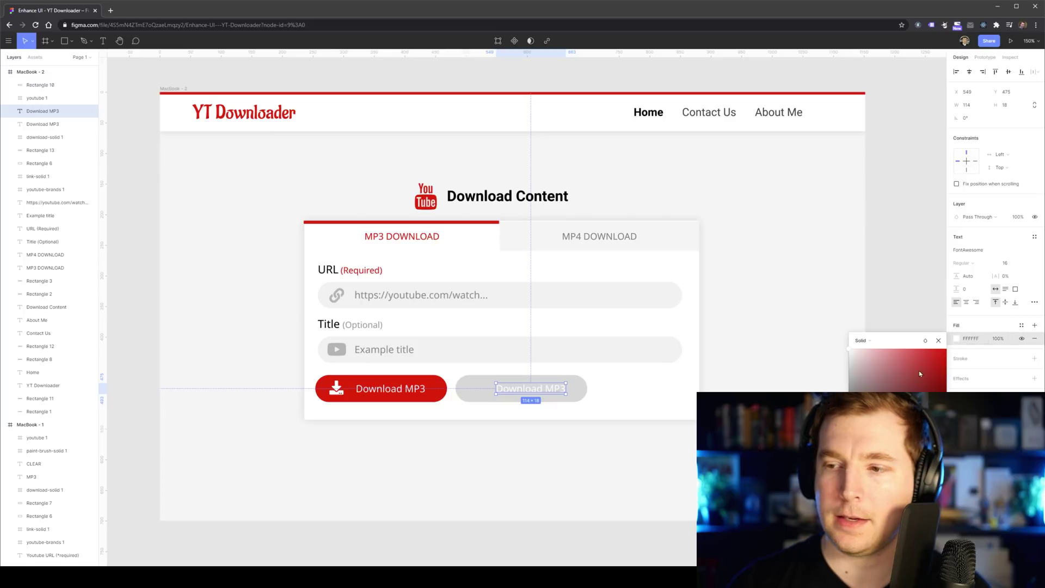
double_click(536, 389)
type("Clear")
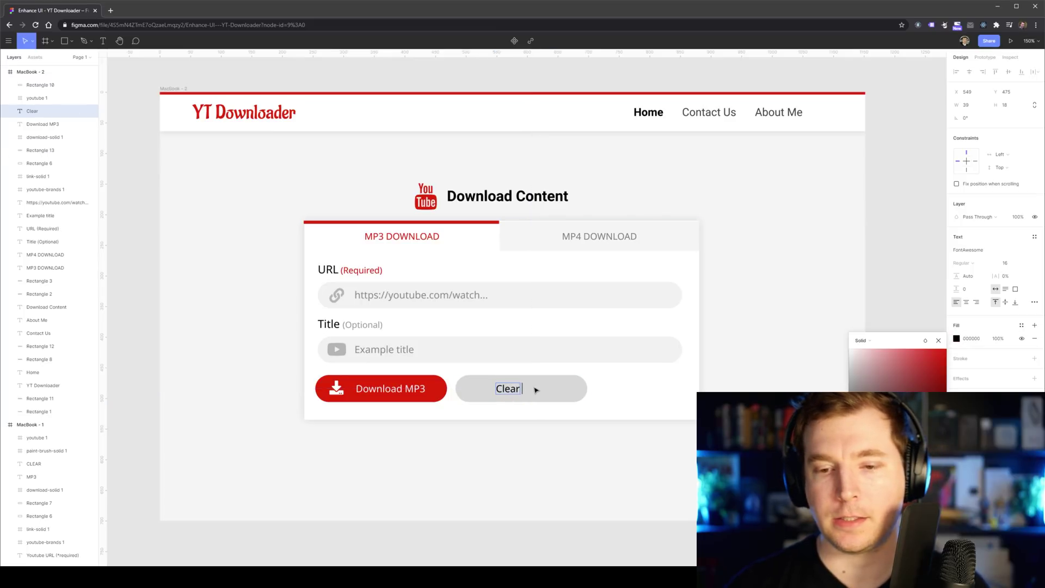
type(" Content")
left_click_drag(536, 388, 530, 389)
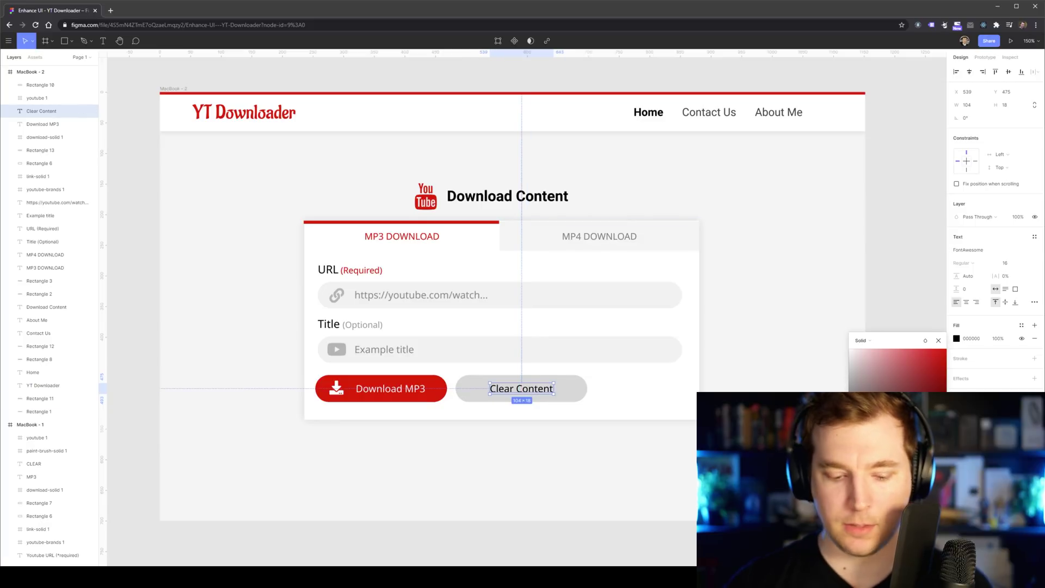
left_click(784, 351)
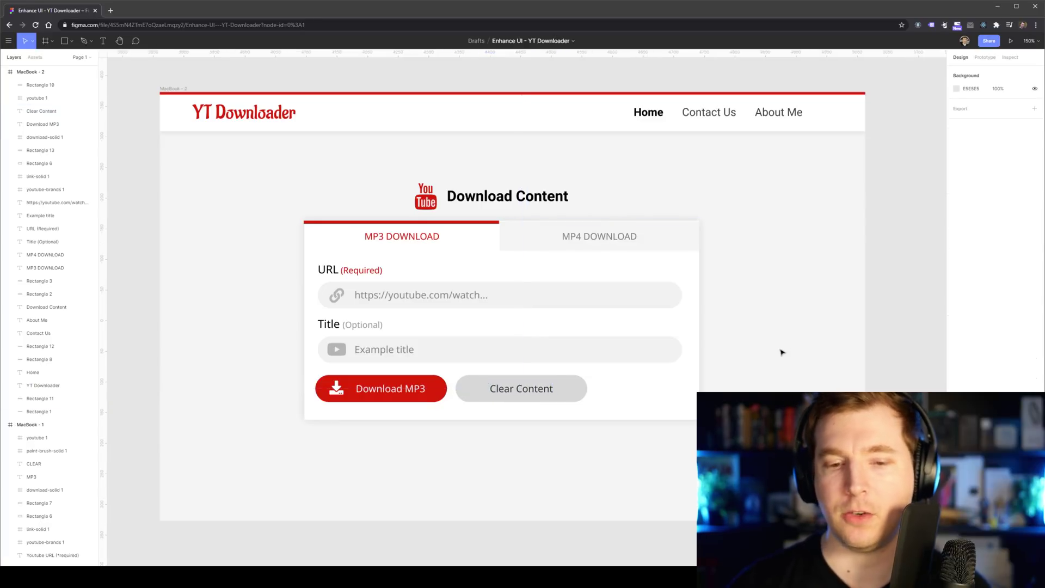
- Shorten the grey button from its right end, then stretch its label across the button and centre-align the text
left_click(543, 389)
left_click(574, 390, "shift")
left_click_drag(590, 385, 559, 388)
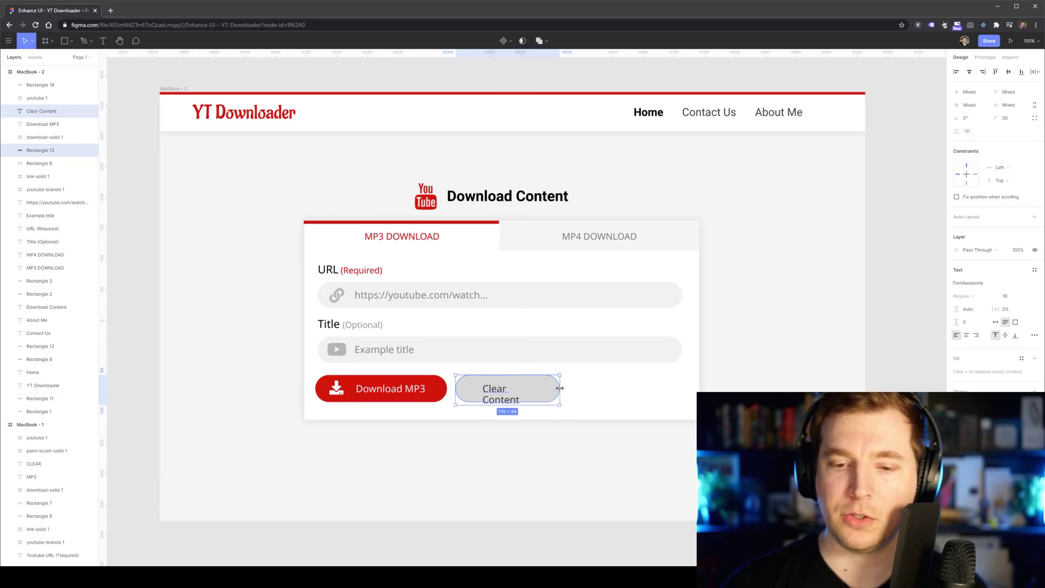
left_click(498, 397)
left_click_drag(480, 398, 559, 388)
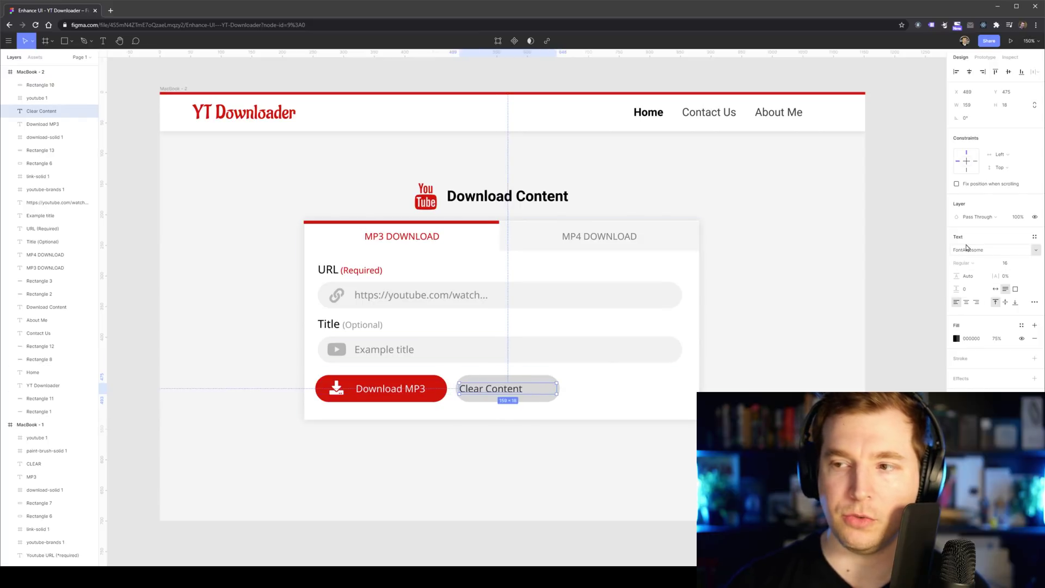
left_click(976, 304)
left_click(674, 408)
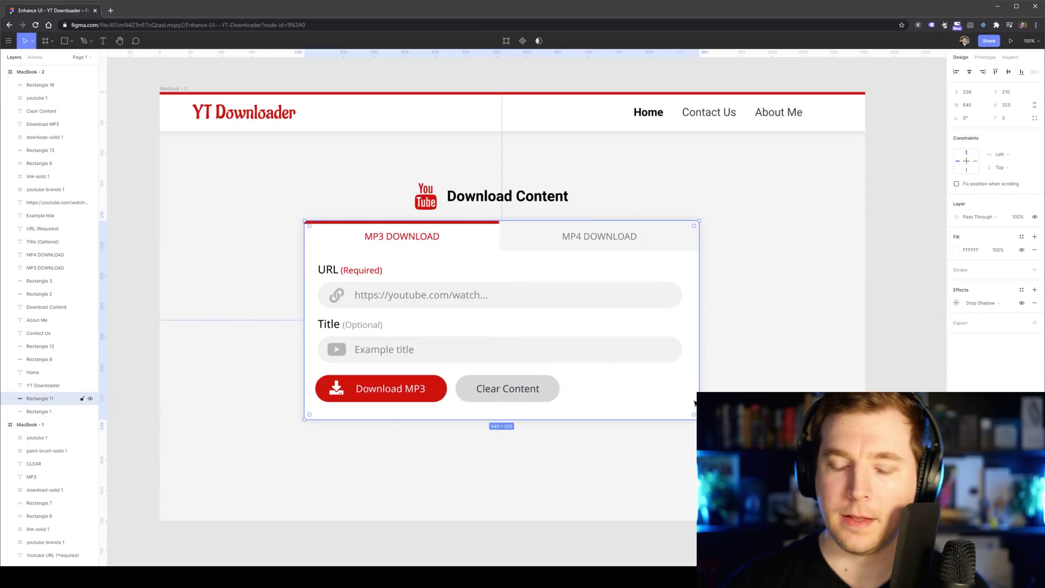
left_click(494, 501)
- Move the YouTube icon and the Download Content heading together so they align with the white card's left edge
left_click(506, 197)
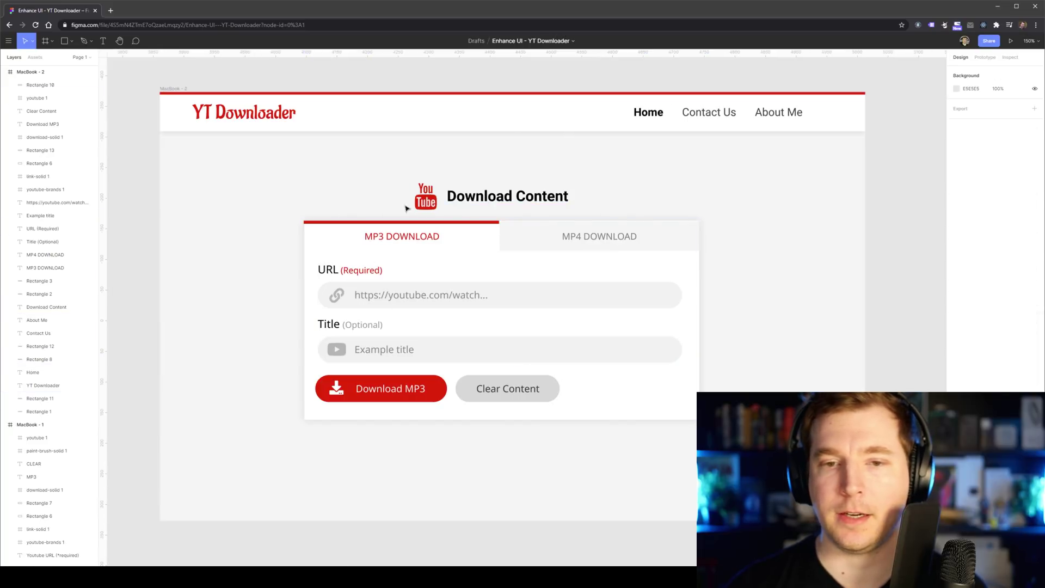
left_click(432, 202, "shift")
left_click_drag(488, 201, 377, 203)
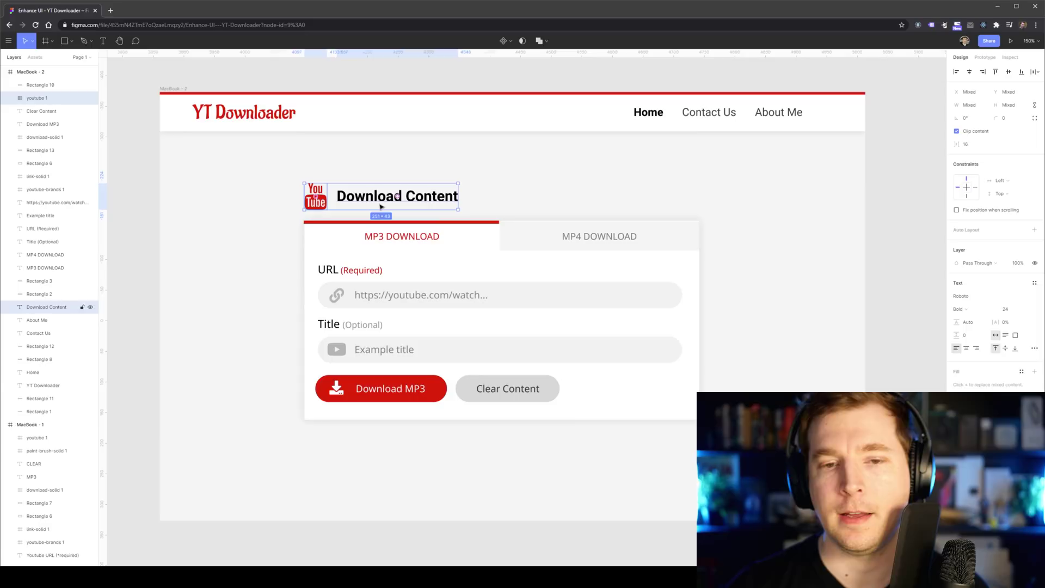
left_click(397, 472)
- Set the Download Content heading to font size 36 and realign it vertically with the YouTube icon
left_click(402, 200)
left_click(1026, 263)
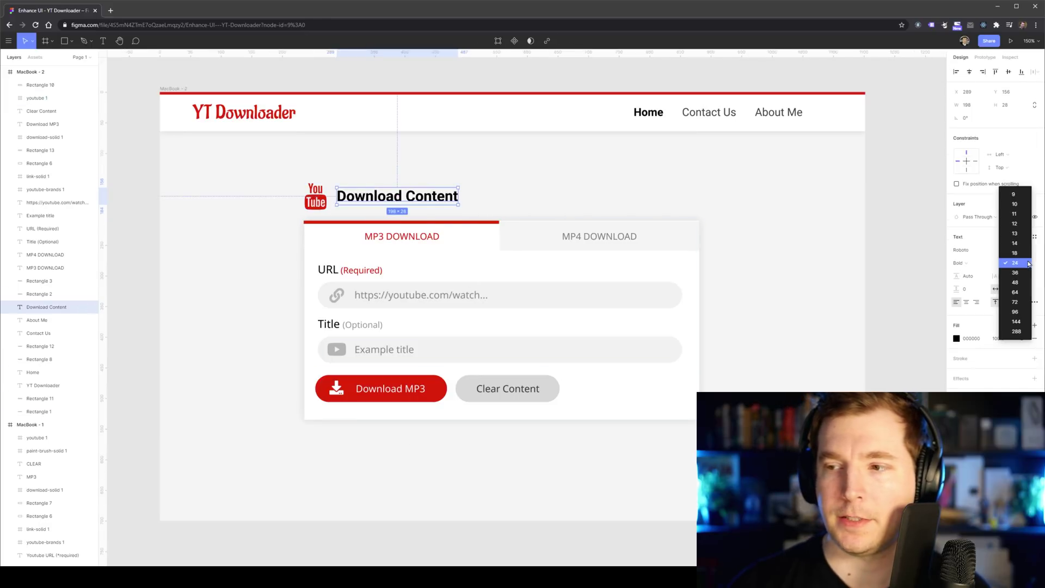
left_click(1024, 283)
left_click_drag(434, 204, 436, 198)
left_click(644, 488)
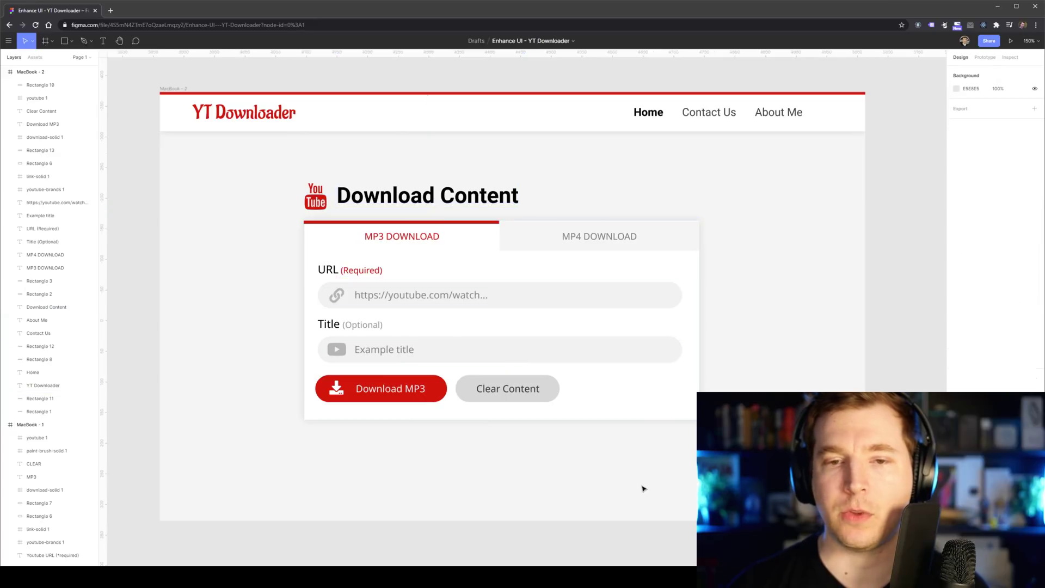
- Shift the heading, YouTube icon and entire download card slightly upward together
left_click_drag(648, 543, 294, 187)
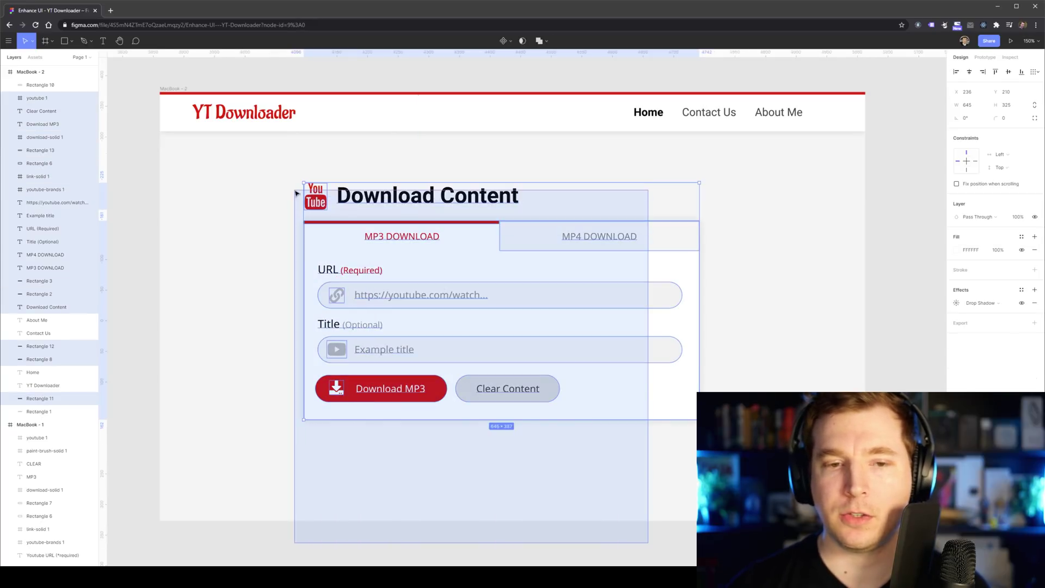
mouse_move(422, 267)
left_mouse_down()
mouse_move(422, 238)
mouse_move(310, 238)
mouse_move(421, 265)
left_mouse_up()
key("Escape")
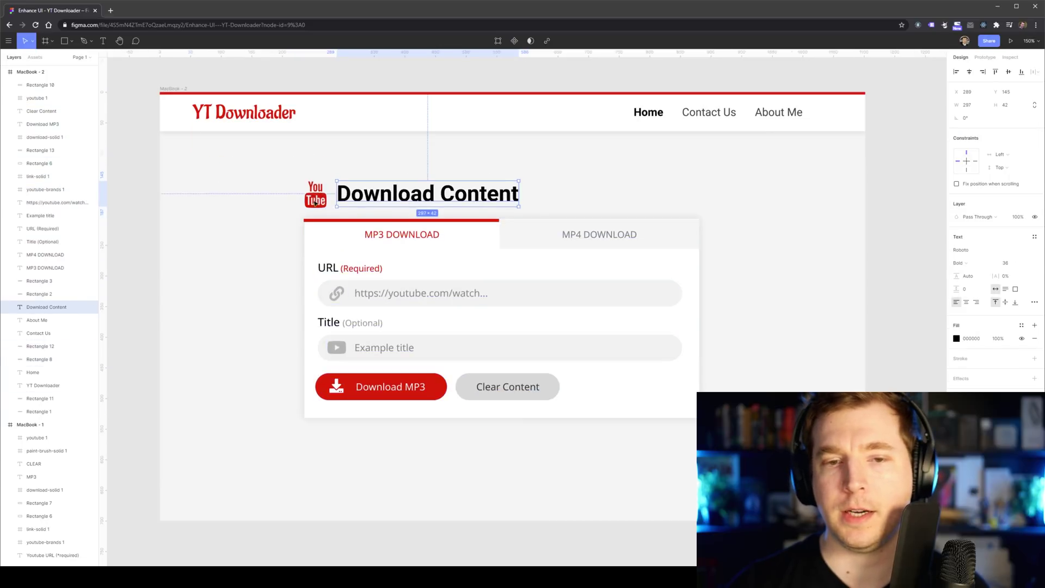
- Move the YouTube icon and Download Content heading roughly over the card's centre and higher above it
left_click(315, 193)
left_click(409, 181, "shift")
left_click_drag(410, 181, 482, 179)
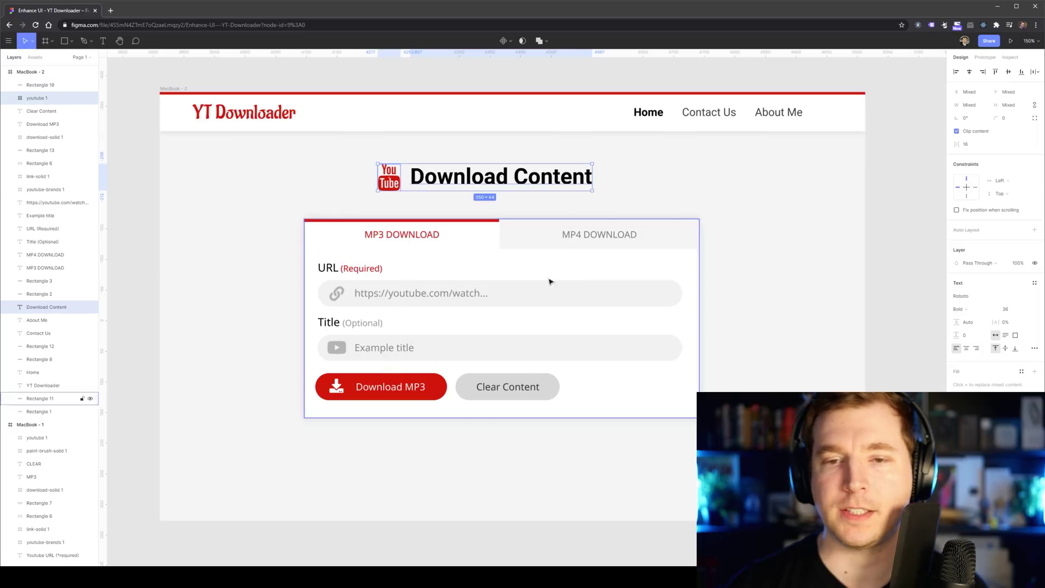
left_click(548, 475)
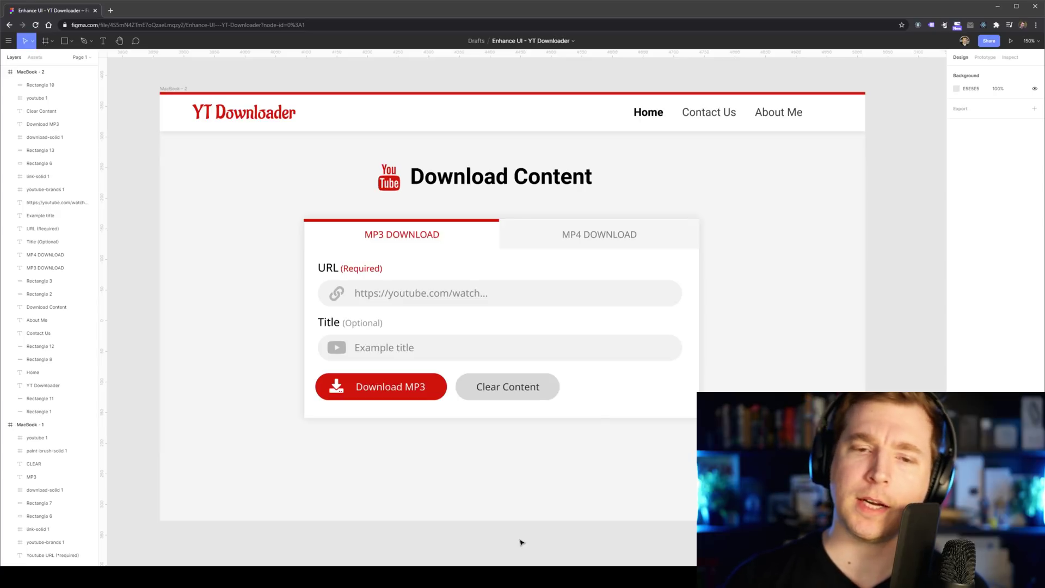
- Place the MacBook - 2 frame directly beside the MacBook - 1 frame with their top edges aligned
scroll(690, 460, "down", 10)
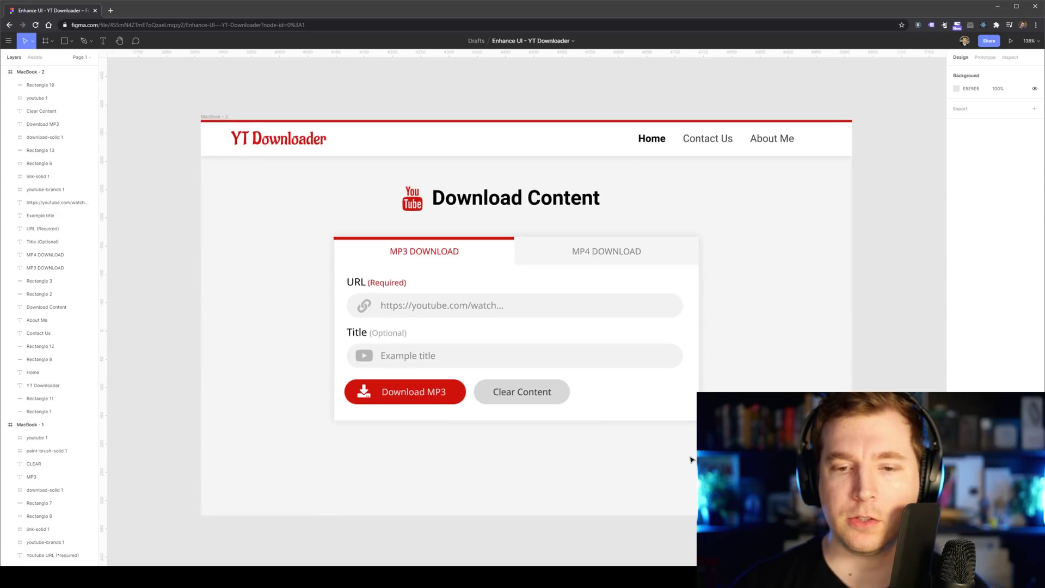
scroll(497, 333, "down", 3)
scroll(497, 334, "left", 2)
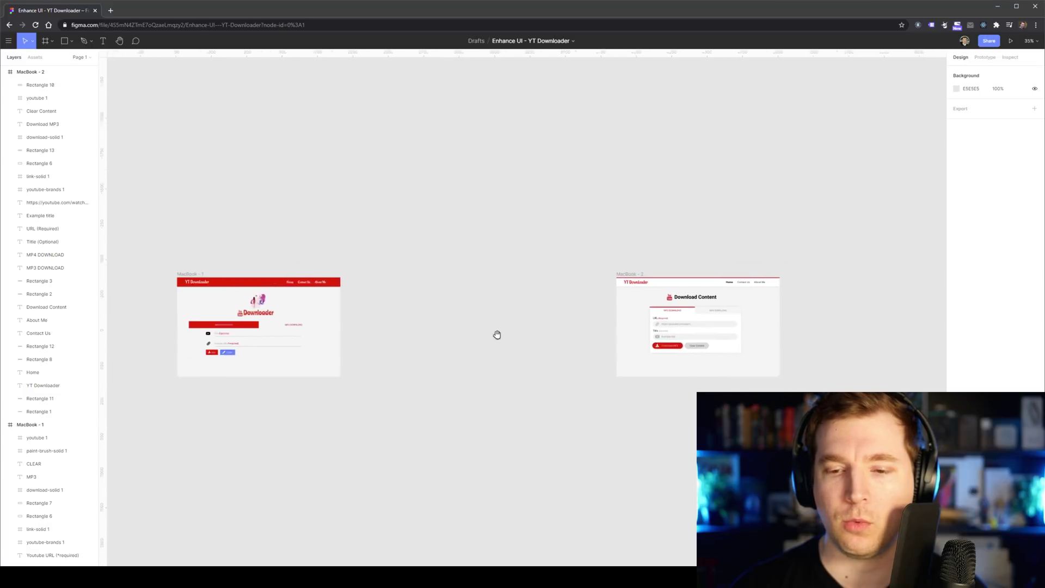
left_click_drag(653, 253, 391, 257)
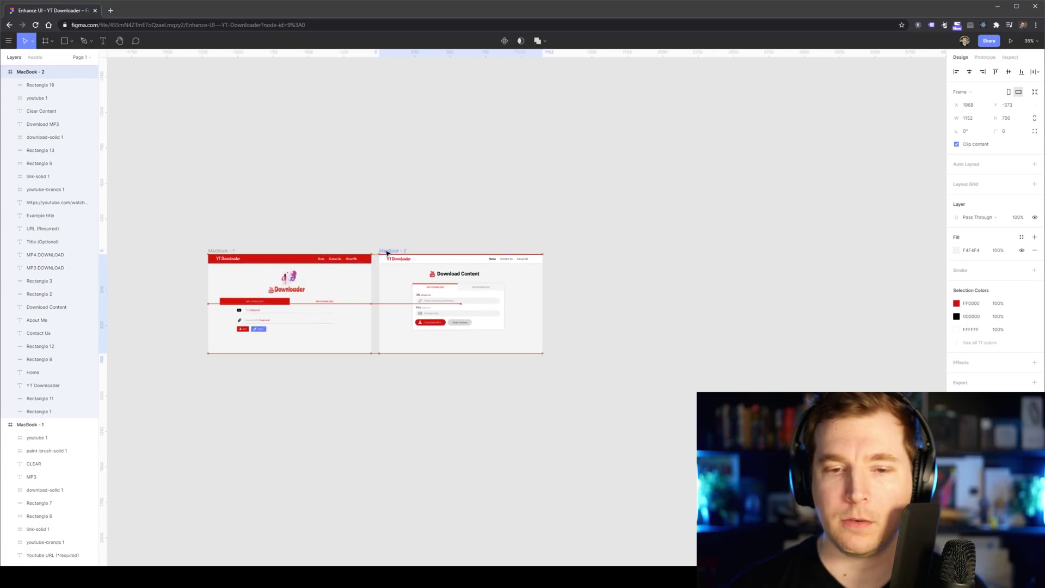
- Compare the tabs and form fields of the original MacBook - 1 design with those of the redesigned MacBook - 2 frame
scroll(269, 324, "up", 8)
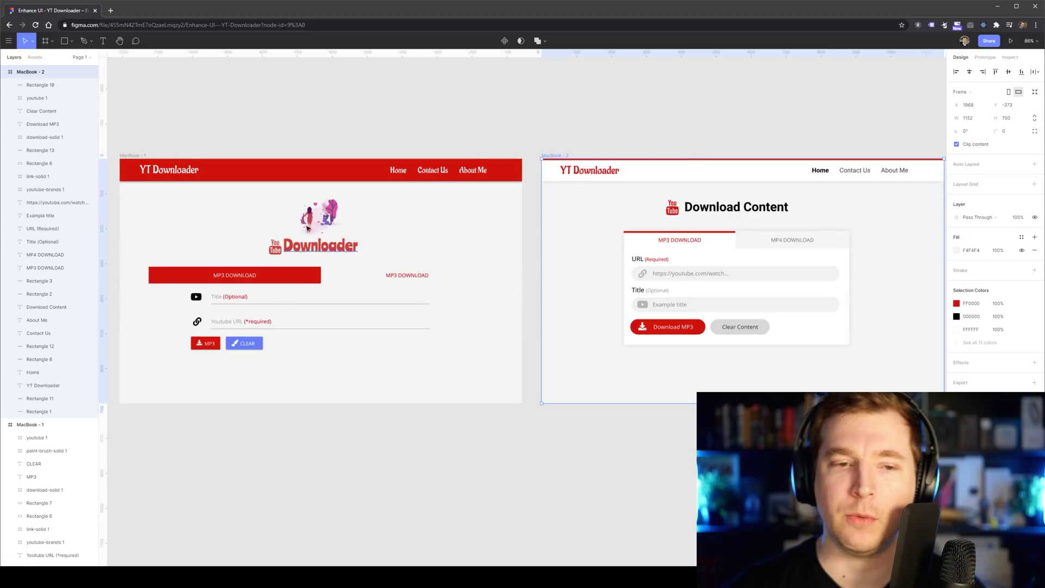
left_click(208, 133)
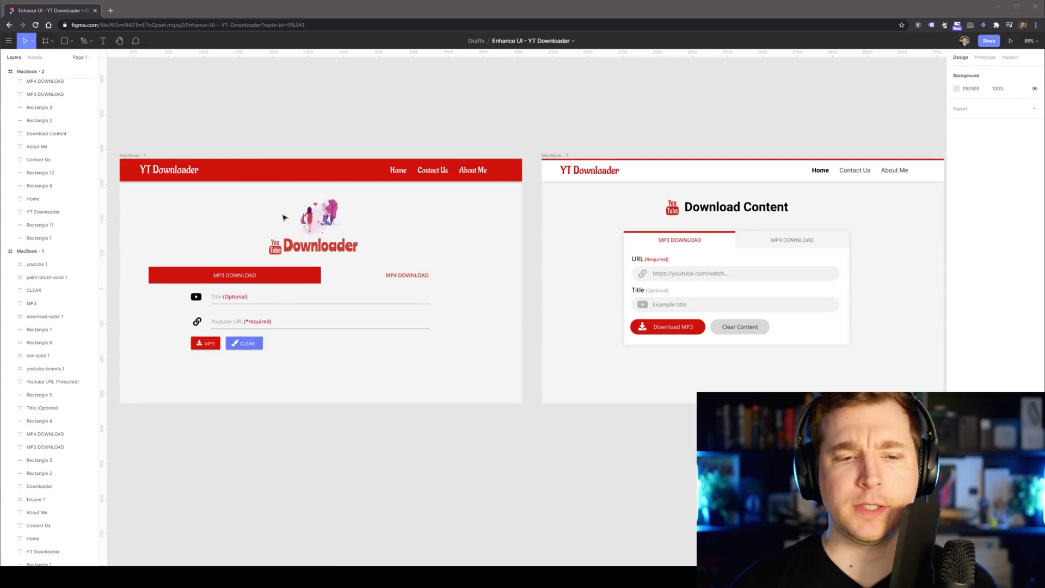
left_click(282, 279)
left_click(234, 275, "shift")
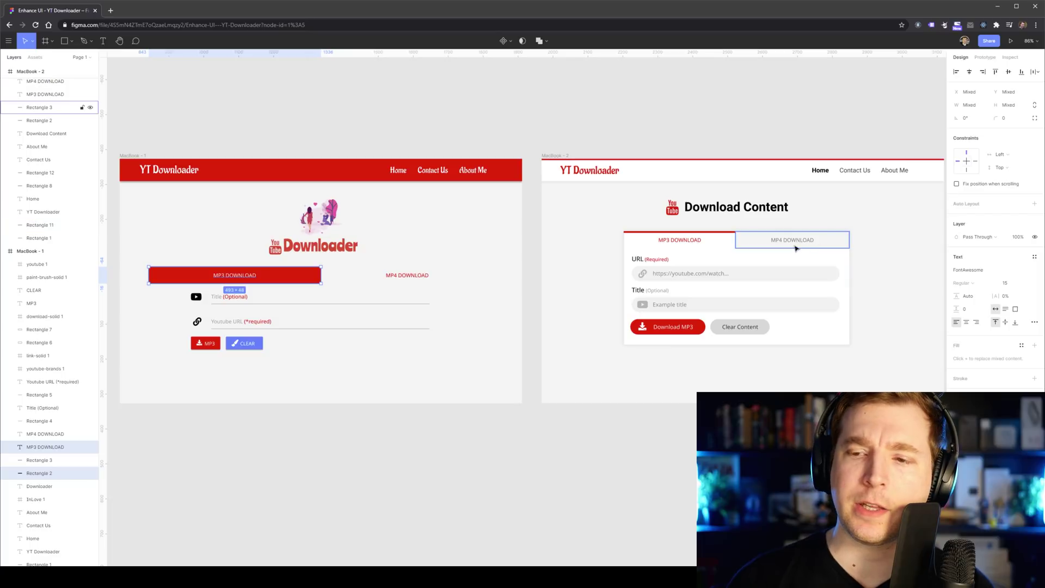
left_click(729, 240)
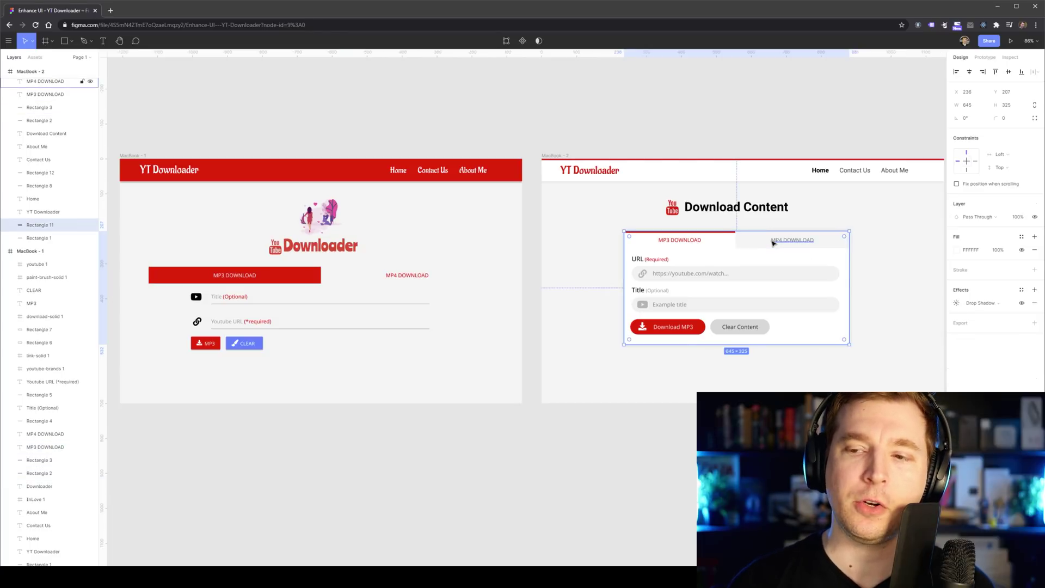
left_click(477, 248)
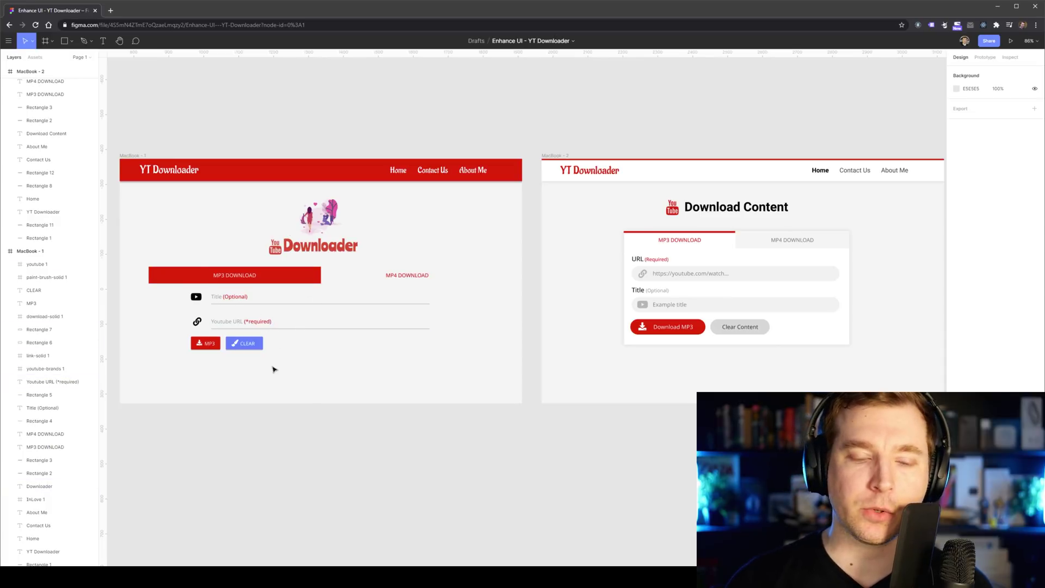
left_click(252, 323)
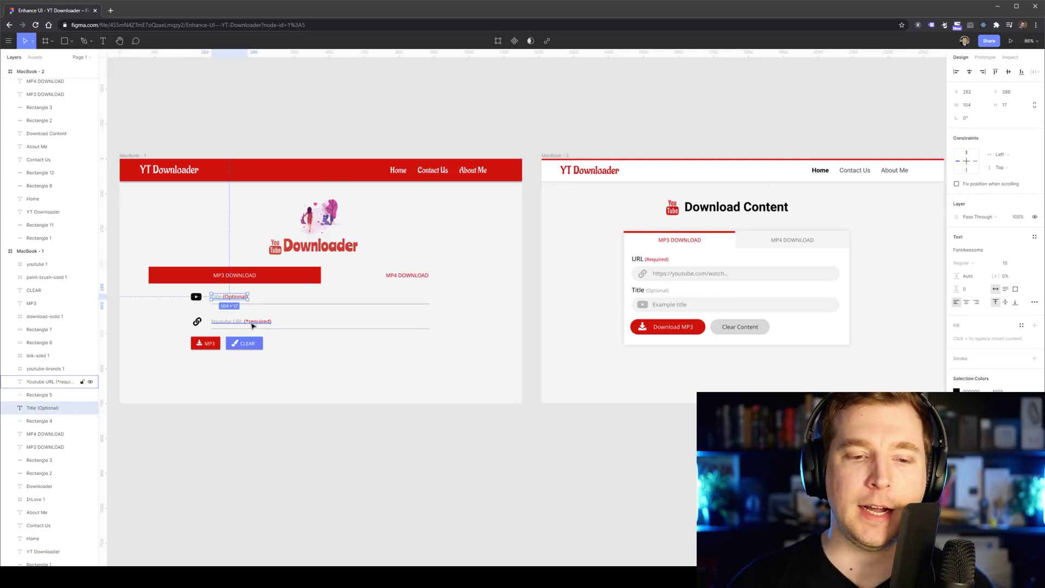
left_click(268, 379)
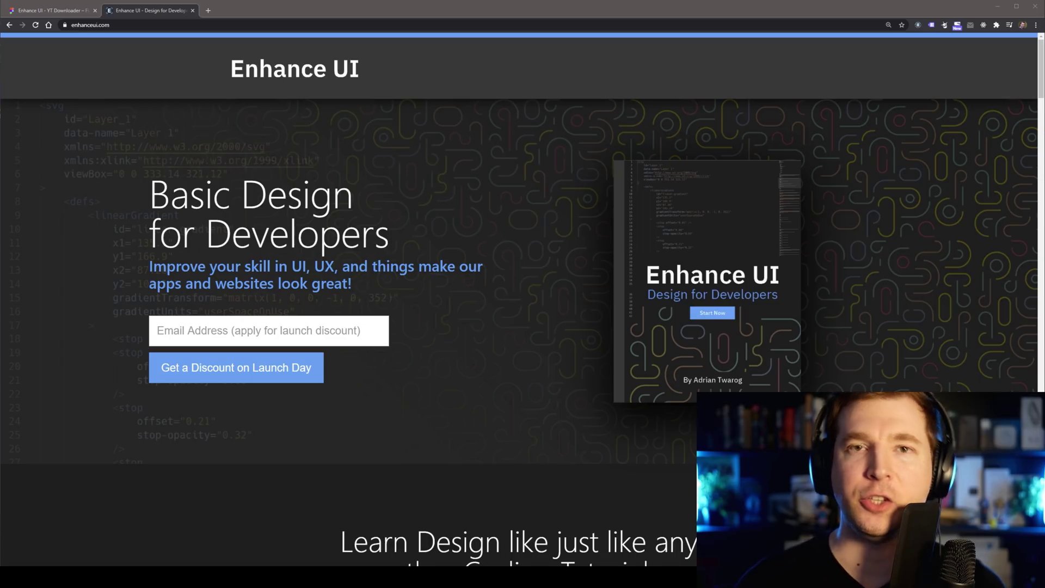
- Examine the Enhance UI book website from its introduction through the preview and testimonials to the pricing packages
scroll(107, 336, "down", 7)
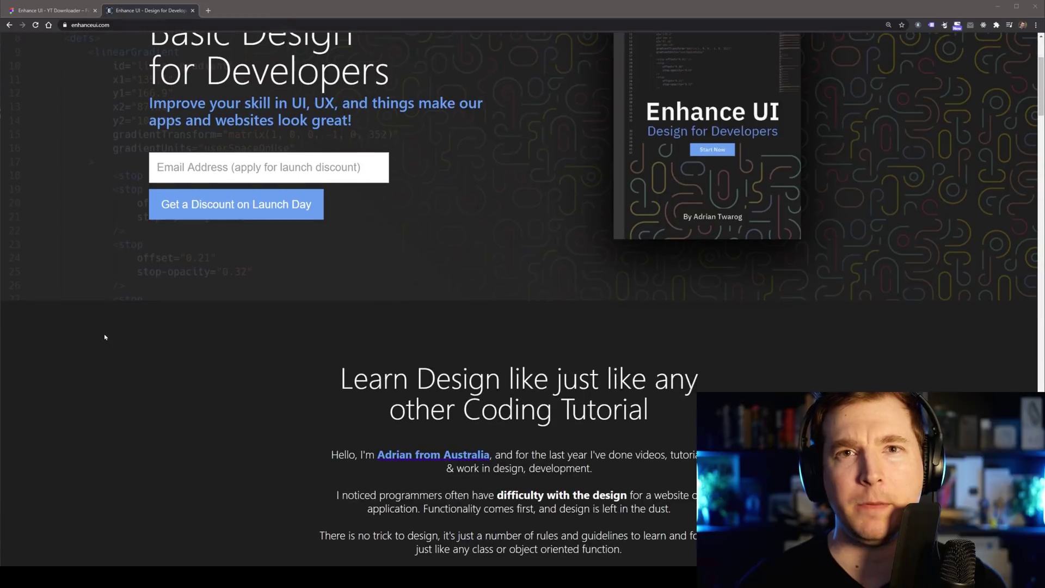
scroll(105, 337, "down", 4)
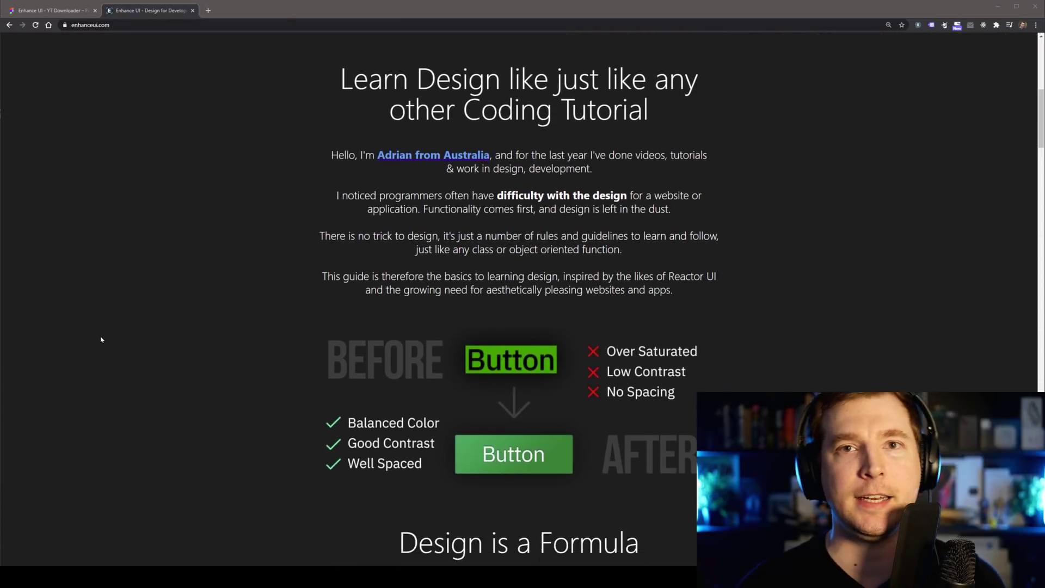
scroll(102, 340, "down", 10)
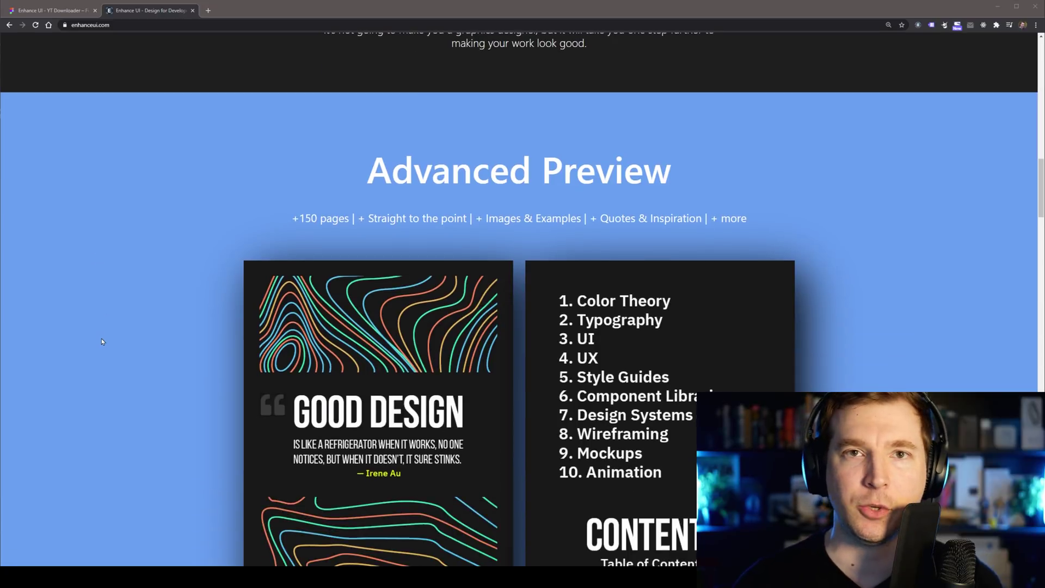
scroll(102, 342, "down", 10)
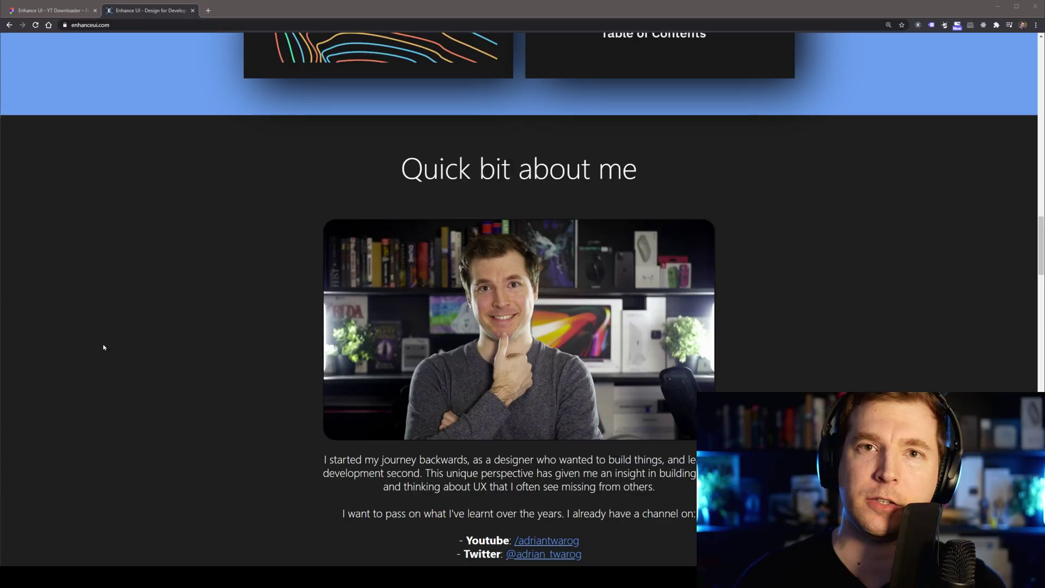
scroll(104, 346, "down", 16)
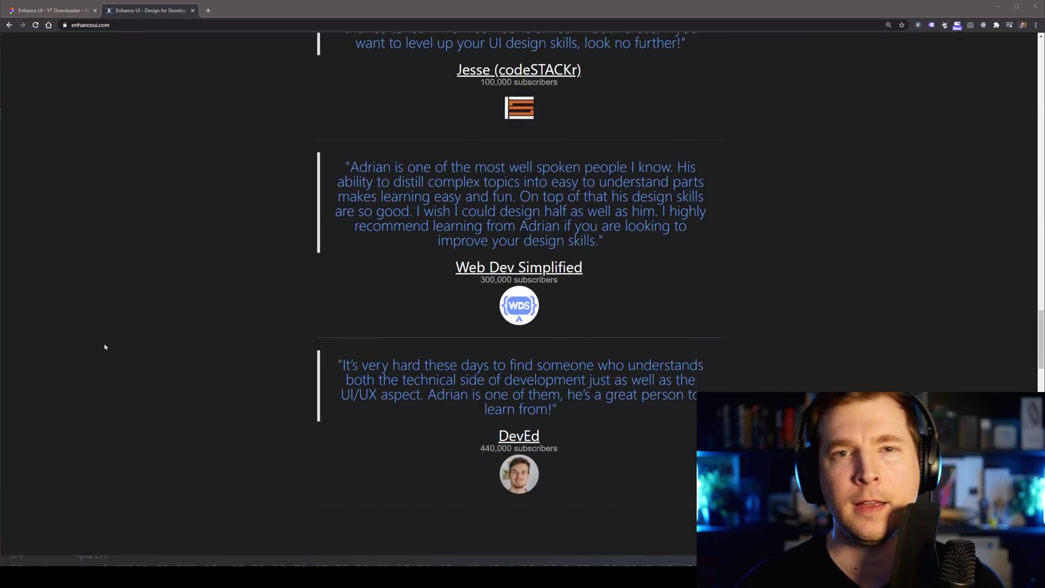
scroll(105, 347, "down", 18)
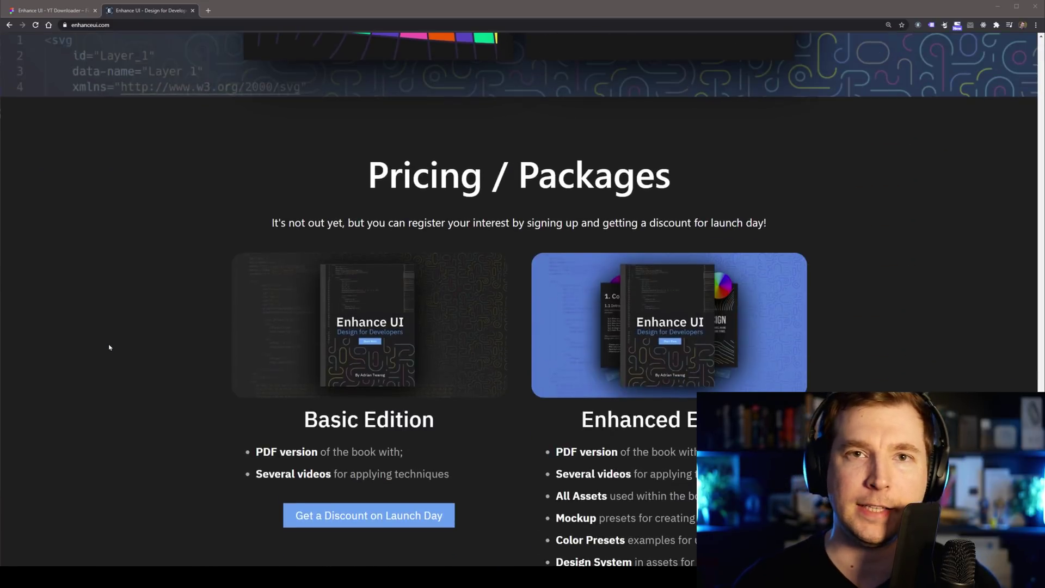
scroll(107, 346, "down", 2)
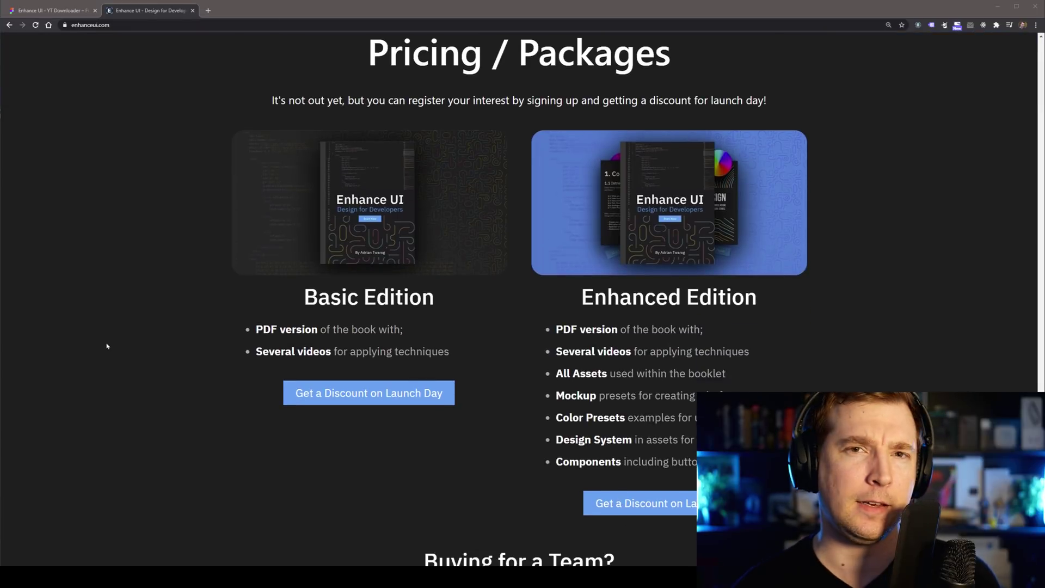